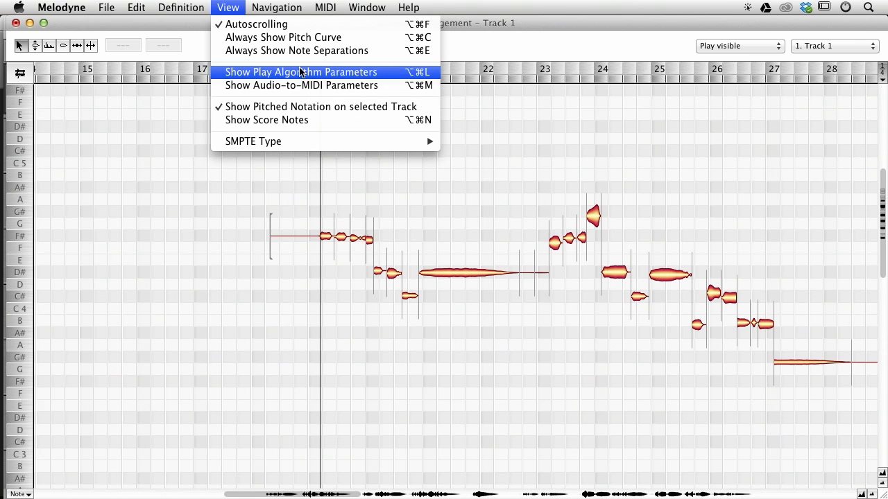
# Turn on always showing the pitch curve for the notes.
pyautogui.click(271, 38)
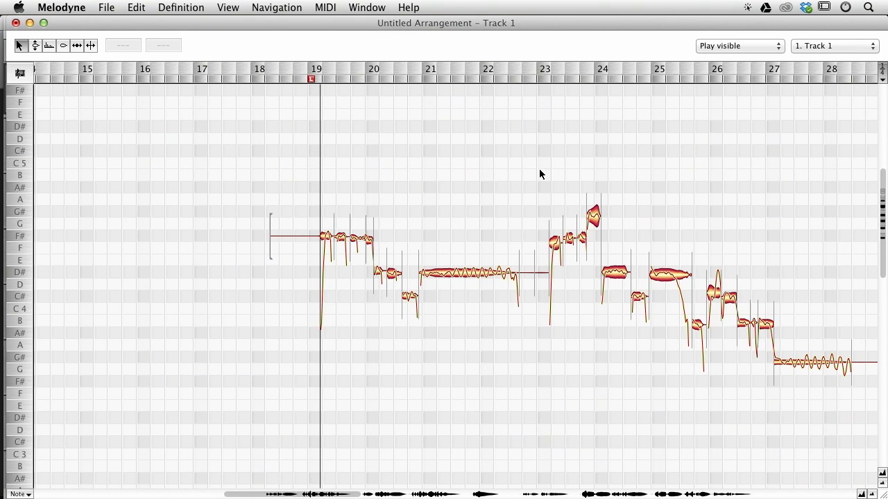
pyautogui.keyDown('ctrl'); pyautogui.keyDown('alt'); pyautogui.click(455, 301); pyautogui.keyUp('alt'); pyautogui.keyUp('ctrl')
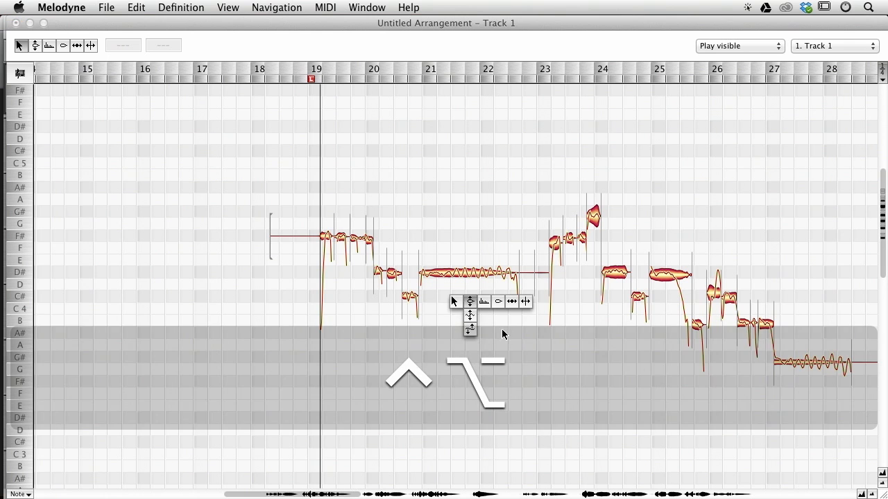
# Zoom in on the melody around bars 19 to 26 and inspect individual notes such as the long D#4 note.
pyautogui.hotkey('ctrl', 'alt')
pyautogui.moveTo(364, 138); pyautogui.dragTo(437, 181)
pyautogui.moveTo(547, 222); pyautogui.dragTo(360, 123)
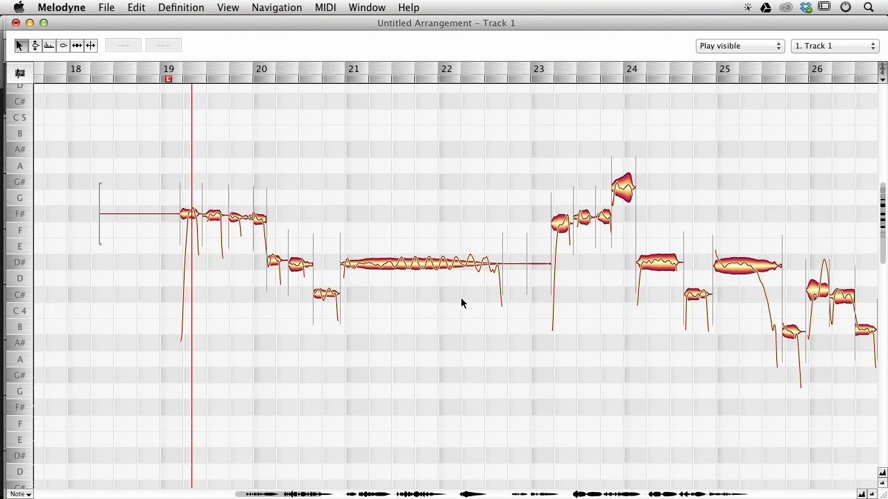
pyautogui.click(407, 209)
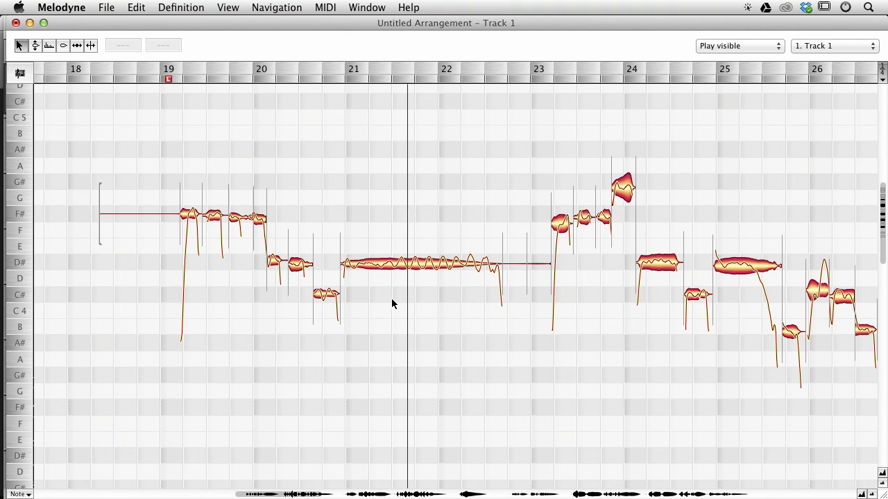
pyautogui.click(410, 264)
pyautogui.doubleClick(456, 315)
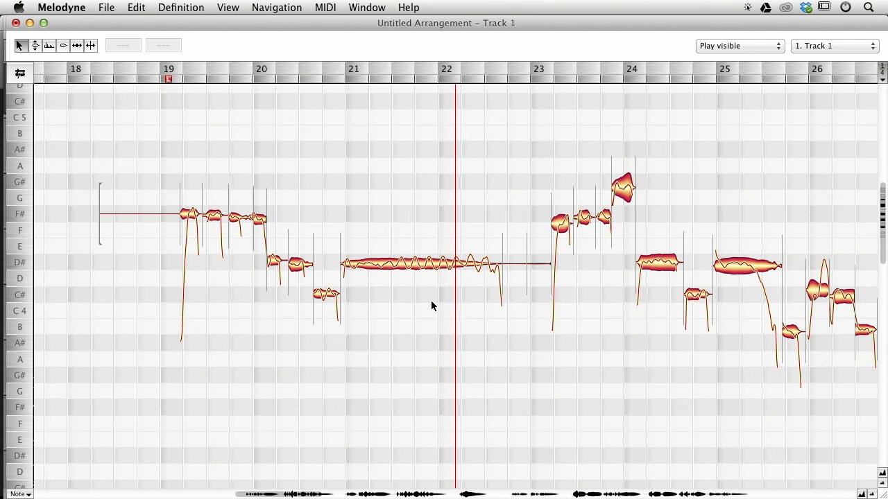
pyautogui.moveTo(387, 225); pyautogui.dragTo(441, 271)
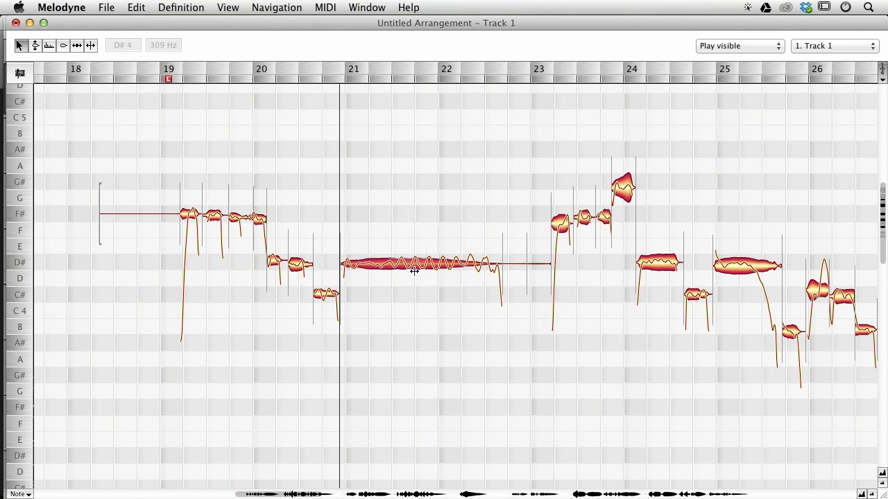
pyautogui.doubleClick(407, 227)
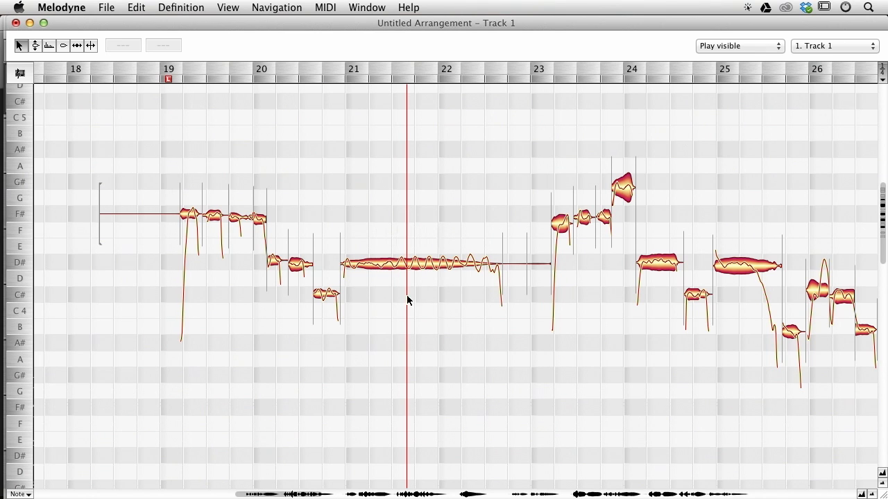
pyautogui.click(446, 264)
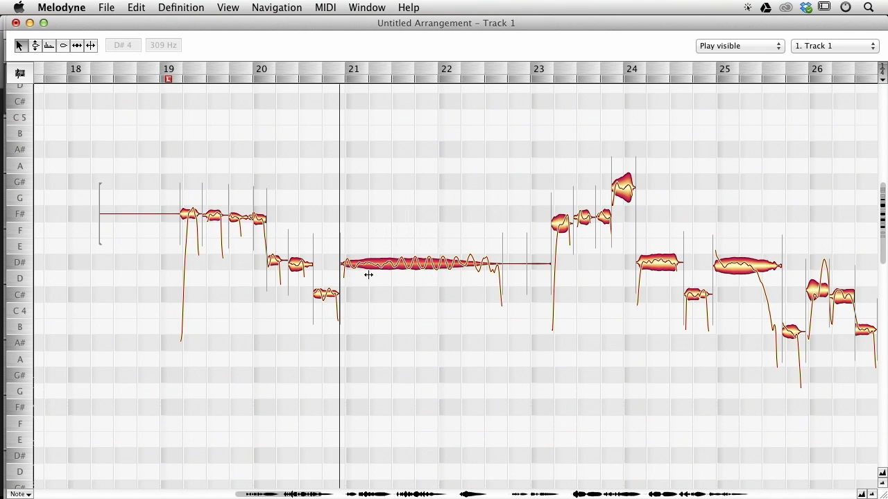
pyautogui.click(529, 365)
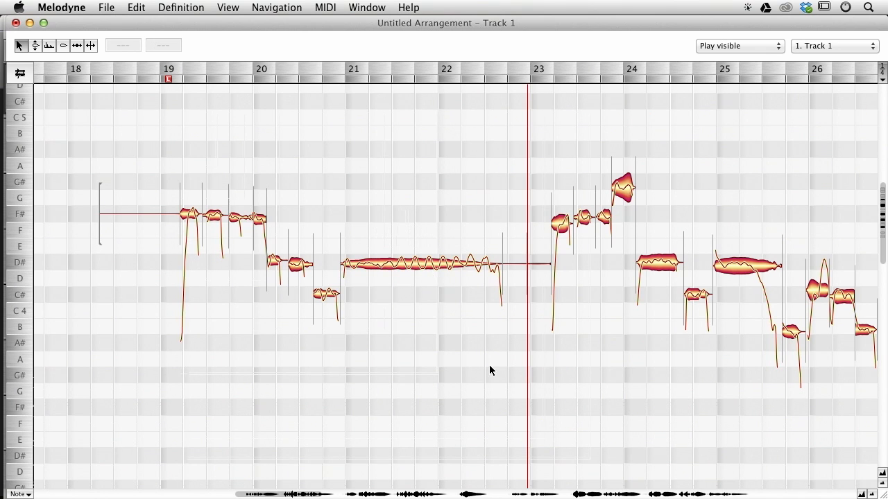
# Select all notes on the track.
pyautogui.press('super+a')
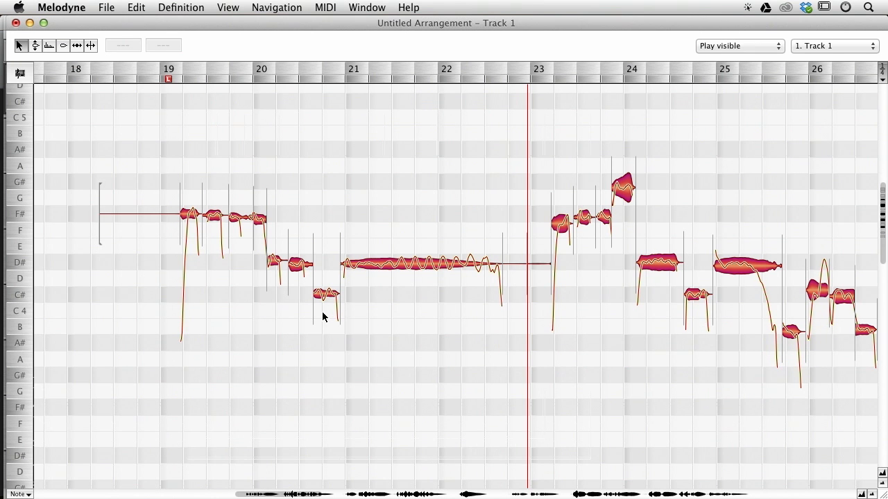
pyautogui.press('super+Tab')
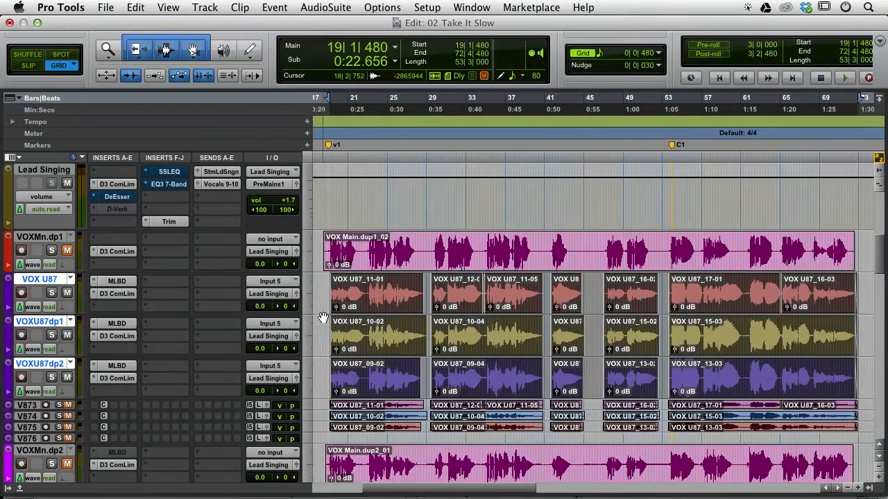
pyautogui.press('super+Tab')
pyautogui.press('super+Tab')
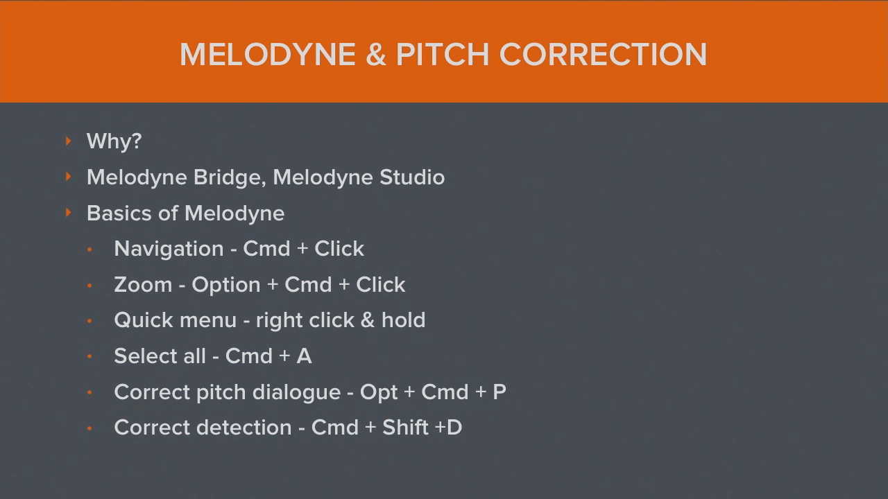
pyautogui.press('super+Tab')
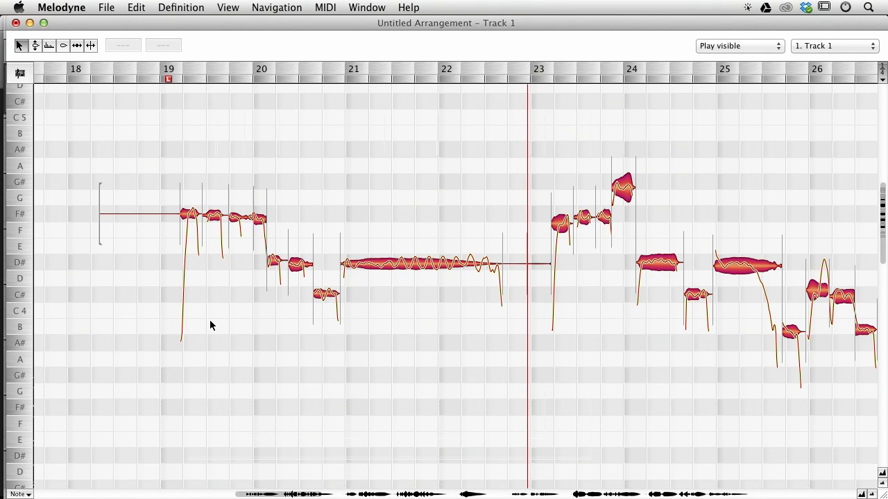
# Open Correct Pitch and try the Correct Pitch Drift setting at 0% and 100%.
pyautogui.hotkey('ctrl', 'alt', 'p')
pyautogui.press('alt+super+p')
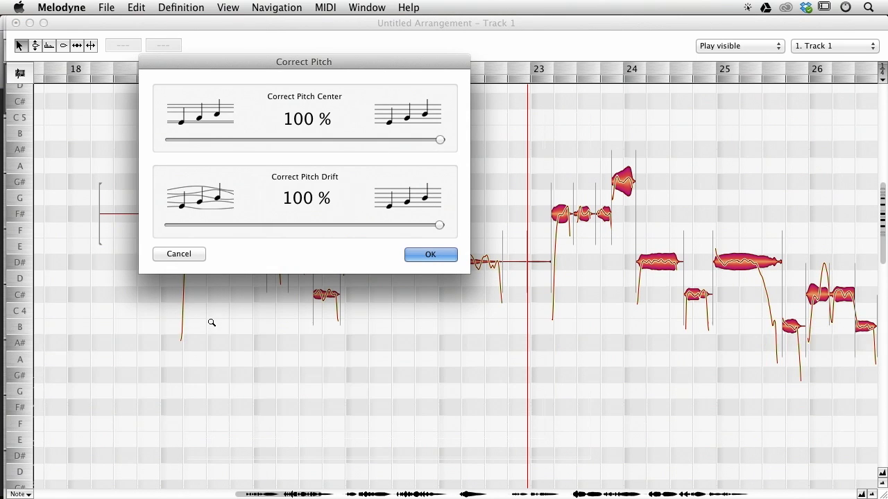
pyautogui.moveTo(349, 79); pyautogui.dragTo(464, 105)
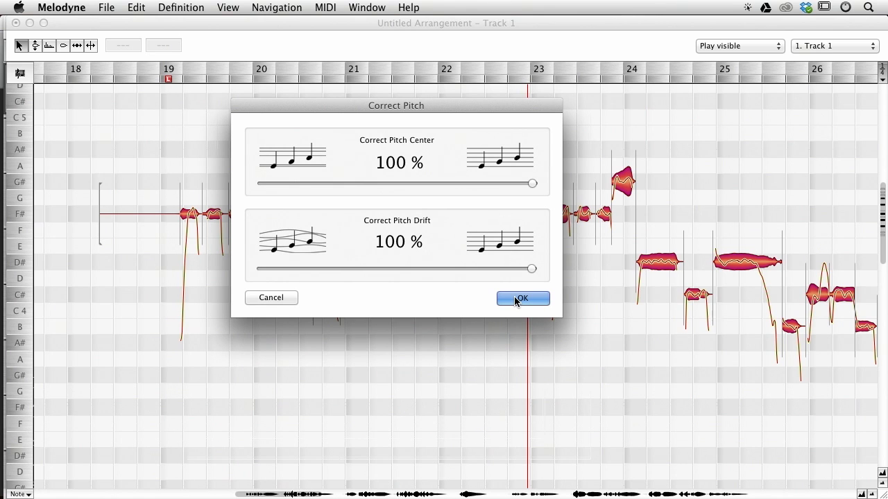
pyautogui.moveTo(532, 183)
pyautogui.mouseDown()
pyautogui.moveTo(136, 176)
pyautogui.moveTo(490, 173)
pyautogui.moveTo(264, 181)
pyautogui.moveTo(541, 186)
pyautogui.mouseUp()
pyautogui.moveTo(515, 123); pyautogui.dragTo(330, 110)
pyautogui.moveTo(340, 172); pyautogui.dragTo(374, 171)
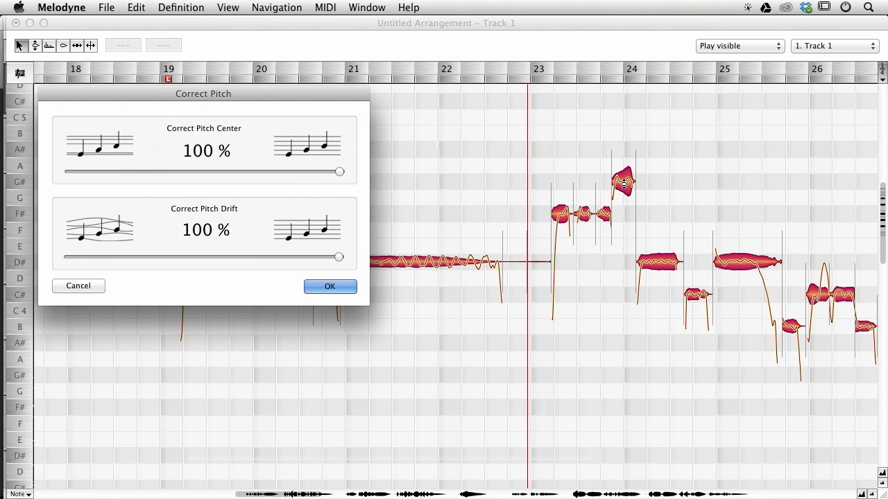
pyautogui.moveTo(339, 260); pyautogui.dragTo(68, 257)
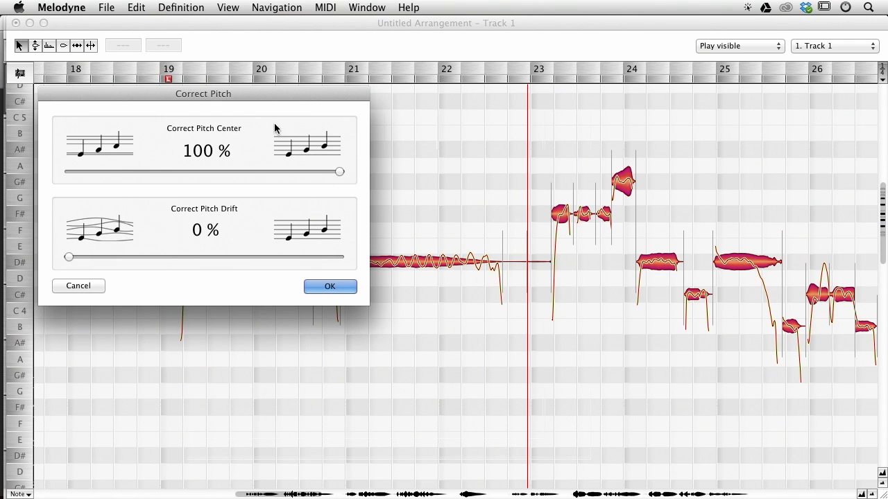
pyautogui.moveTo(276, 93); pyautogui.dragTo(615, 26)
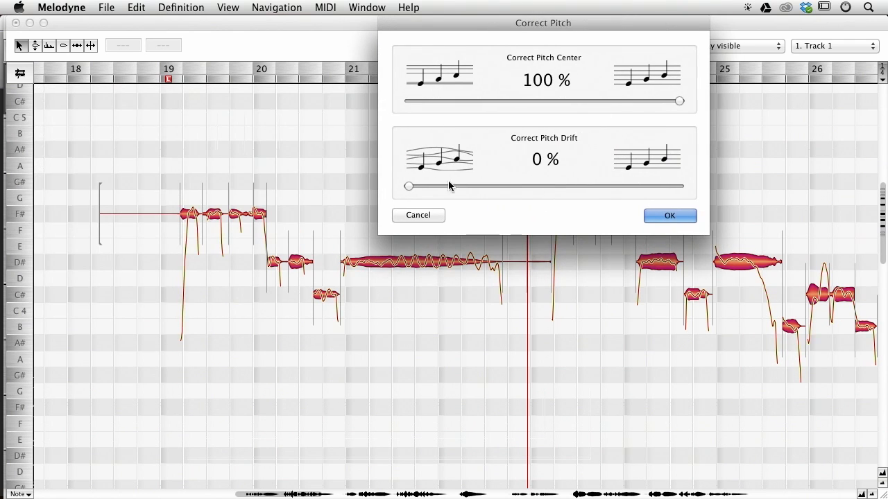
pyautogui.moveTo(409, 184); pyautogui.dragTo(885, 168)
pyautogui.moveTo(676, 186); pyautogui.dragTo(274, 182)
pyautogui.moveTo(634, 28); pyautogui.dragTo(403, 133)
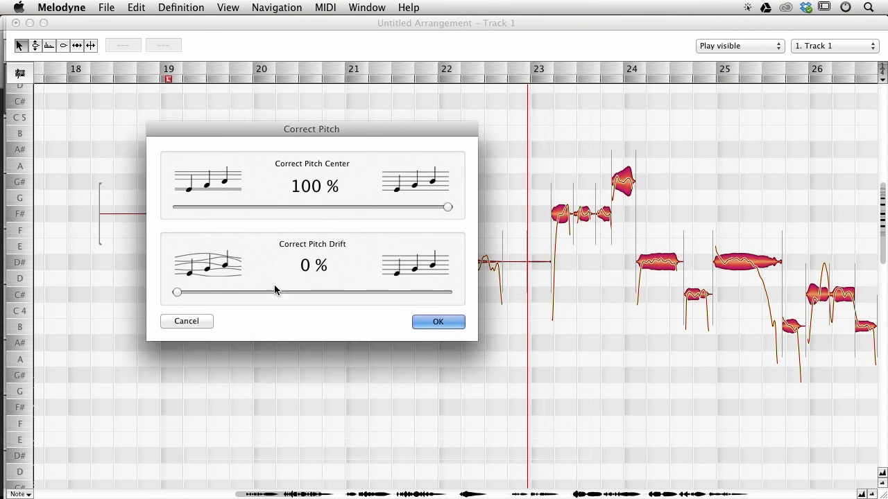
pyautogui.moveTo(175, 291); pyautogui.dragTo(564, 254)
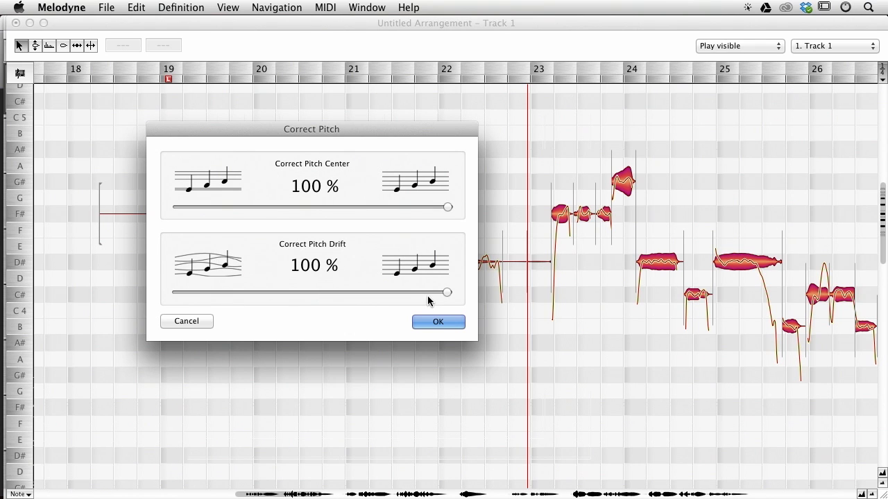
pyautogui.moveTo(446, 294); pyautogui.dragTo(171, 306)
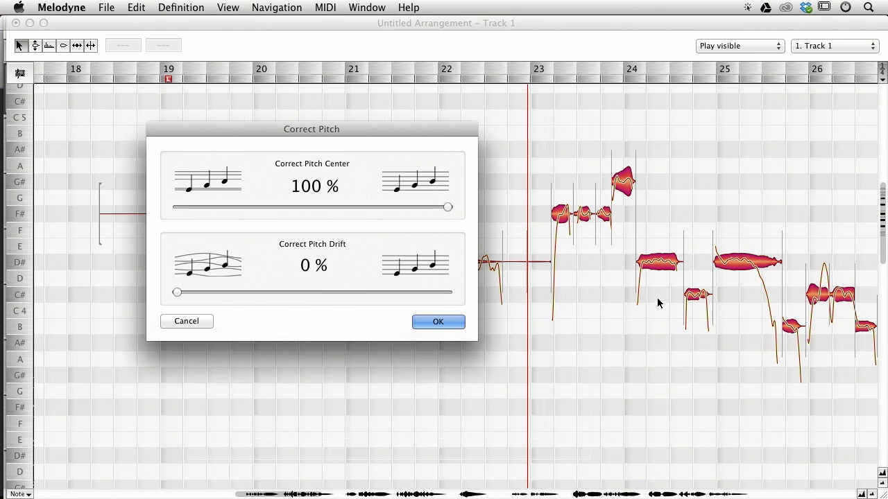
# Apply Correct Pitch to all notes with Correct Pitch Center and Correct Pitch Drift both at 100%.
pyautogui.hotkey('ctrl', 'alt')
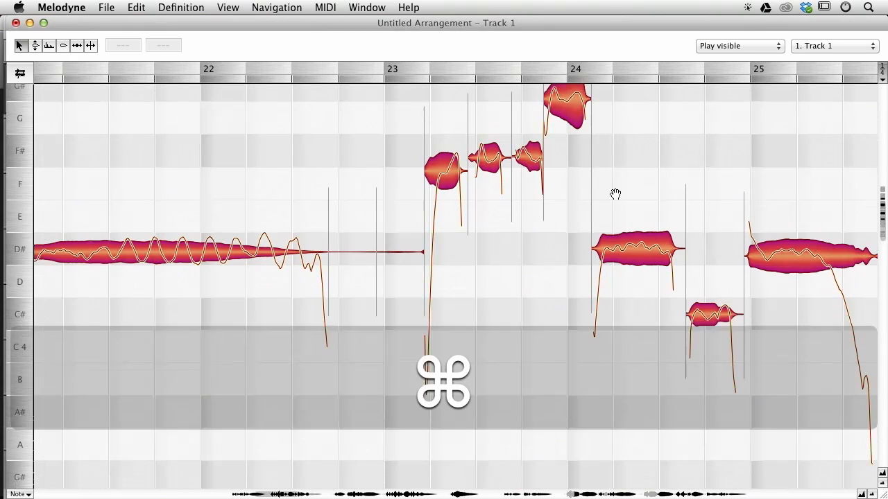
pyautogui.moveTo(614, 190); pyautogui.dragTo(615, 196)
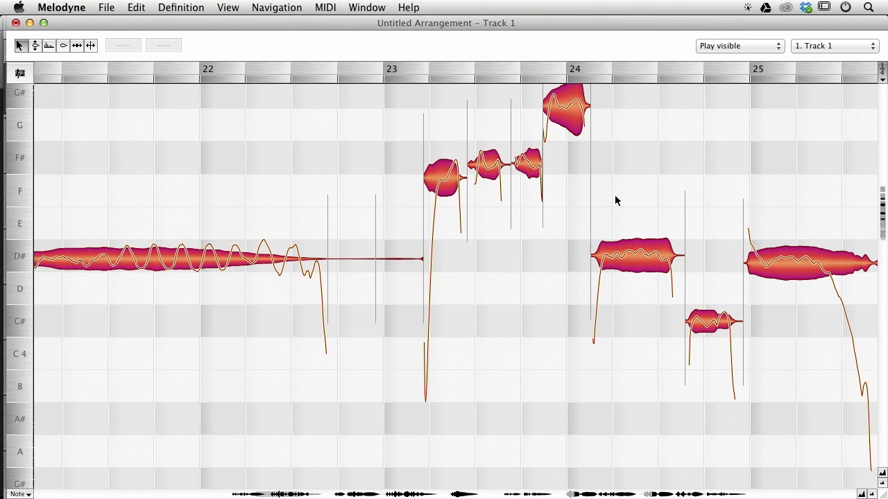
pyautogui.press('alt+super+p')
pyautogui.moveTo(177, 292); pyautogui.dragTo(546, 258)
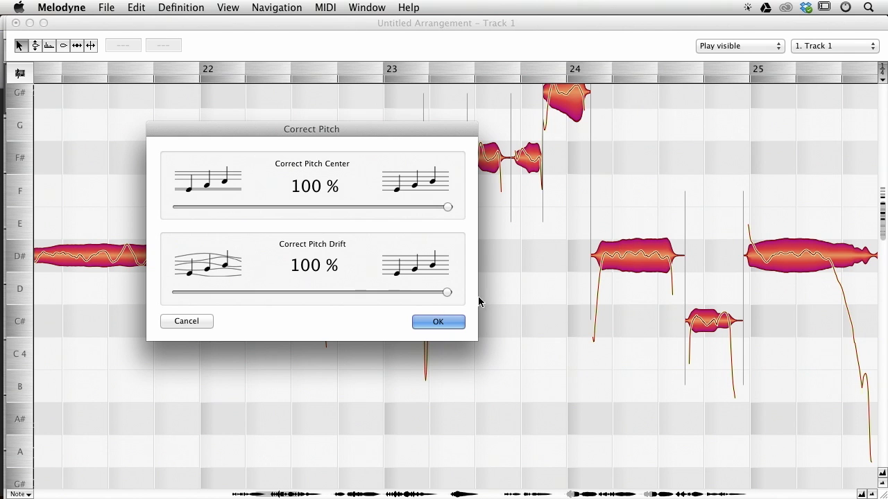
pyautogui.moveTo(447, 292); pyautogui.dragTo(95, 310)
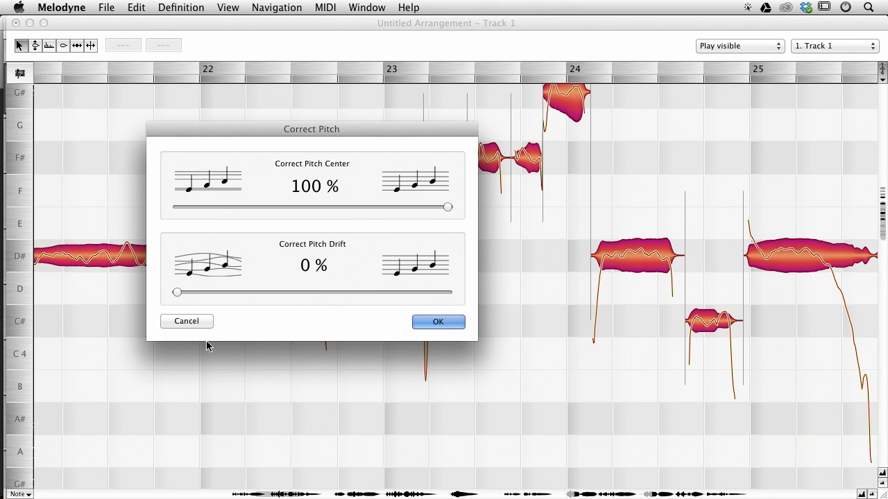
pyautogui.moveTo(176, 293); pyautogui.dragTo(529, 279)
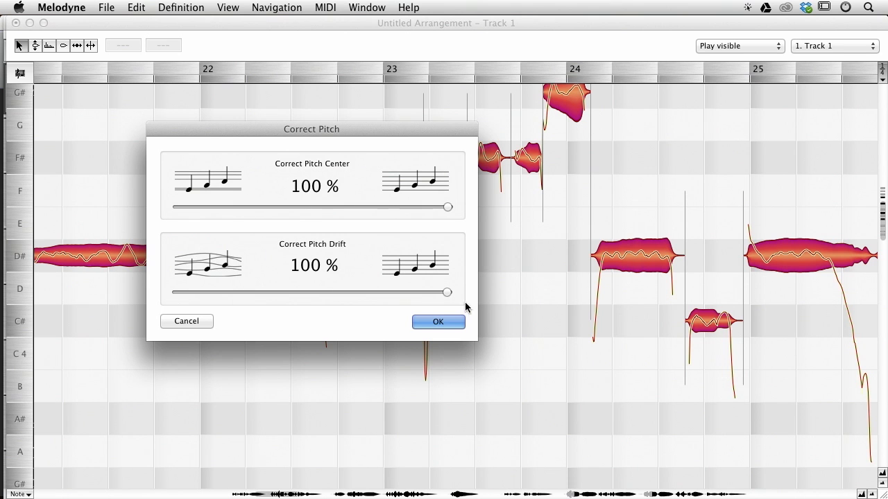
pyautogui.click(438, 322)
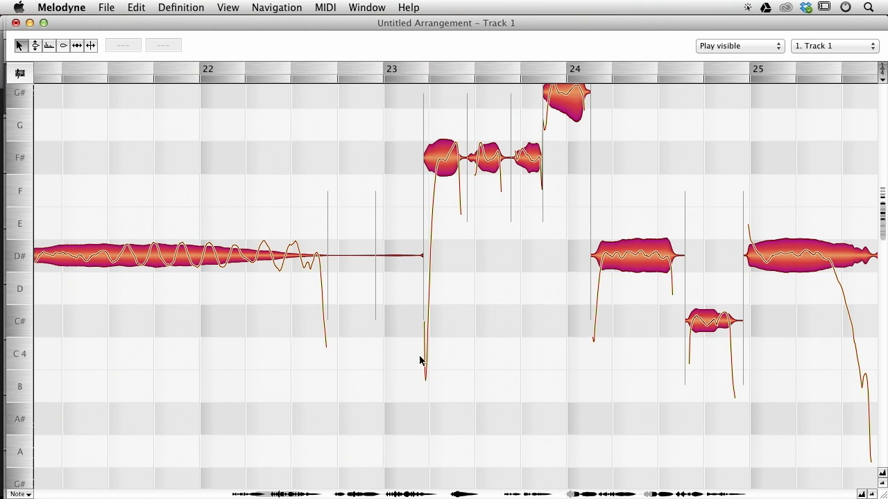
# Play back the corrected melody to review it.
pyautogui.moveTo(467, 348); pyautogui.dragTo(625, 354)
pyautogui.press('space')
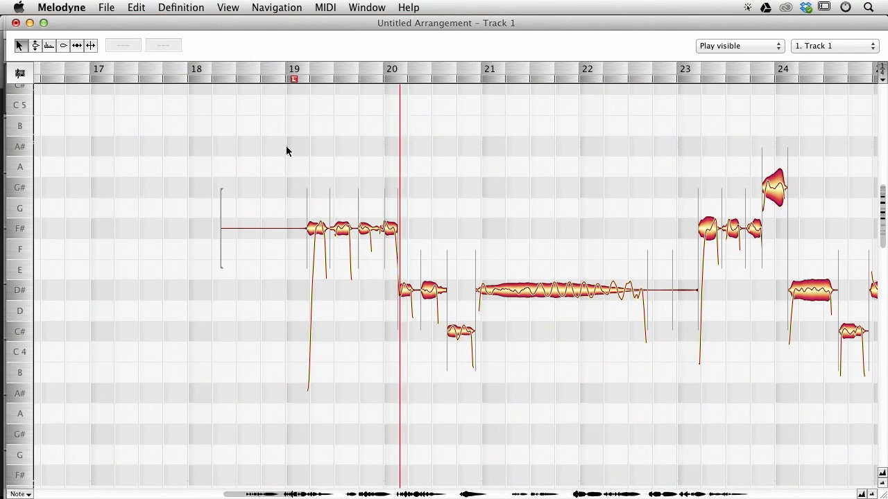
pyautogui.moveTo(562, 193); pyautogui.dragTo(414, 213)
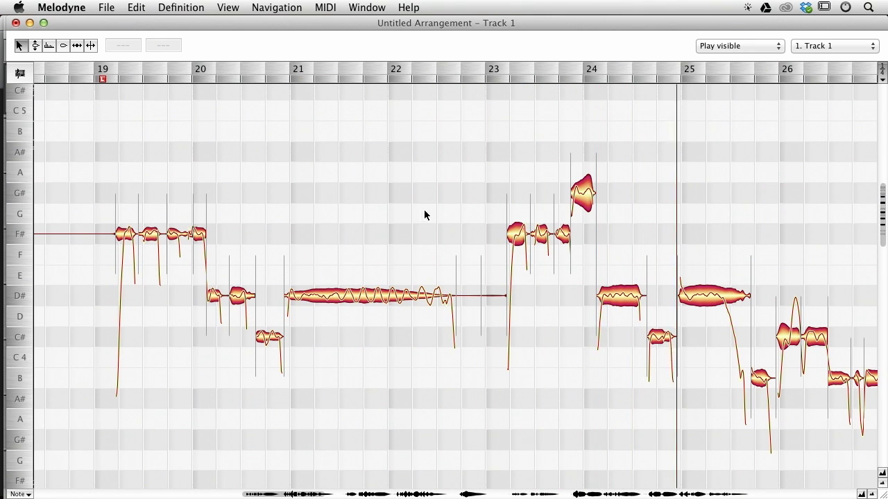
pyautogui.moveTo(443, 210); pyautogui.dragTo(273, 171)
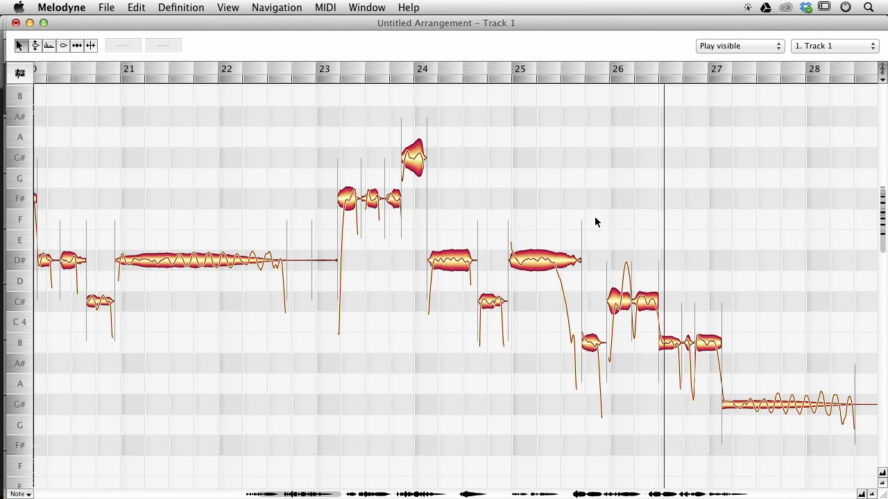
pyautogui.press('space')
pyautogui.doubleClick(623, 287)
pyautogui.moveTo(608, 244); pyautogui.dragTo(651, 312)
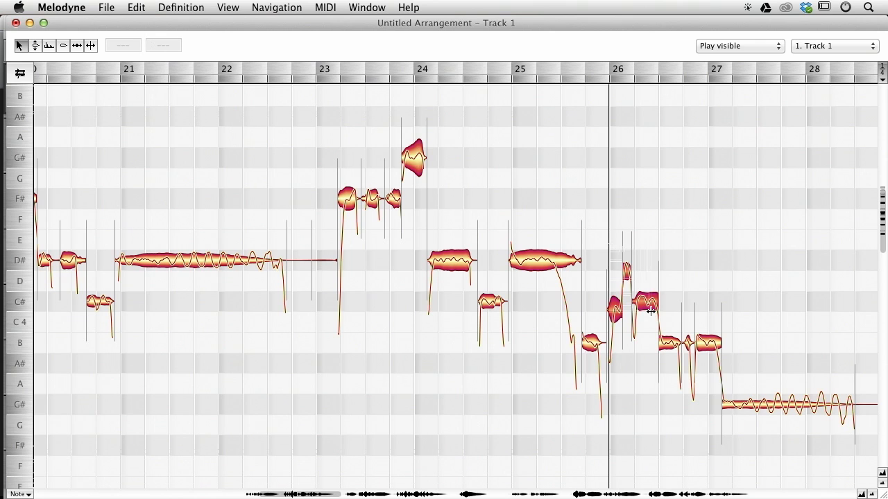
pyautogui.press('alt+super+p')
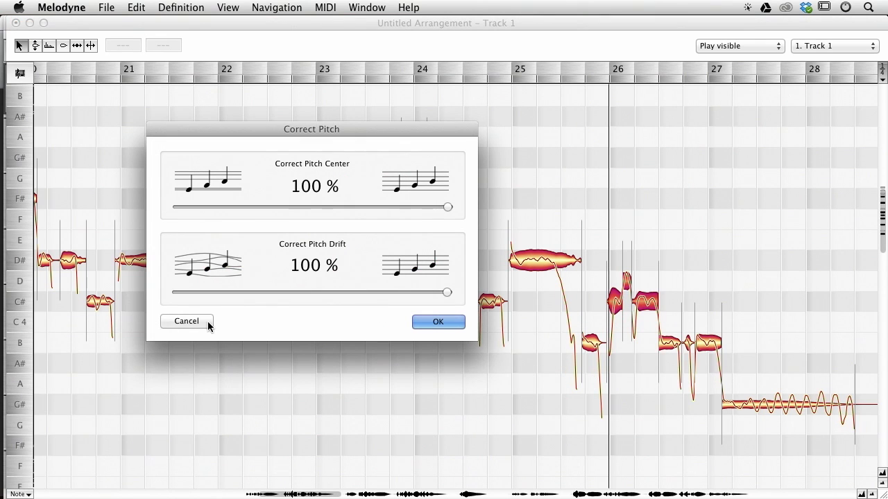
pyautogui.click(207, 321)
# Apply Correct Pitch at 100% center and drift to the notes at the start of bar 26 and play them back.
pyautogui.moveTo(611, 174); pyautogui.dragTo(628, 313)
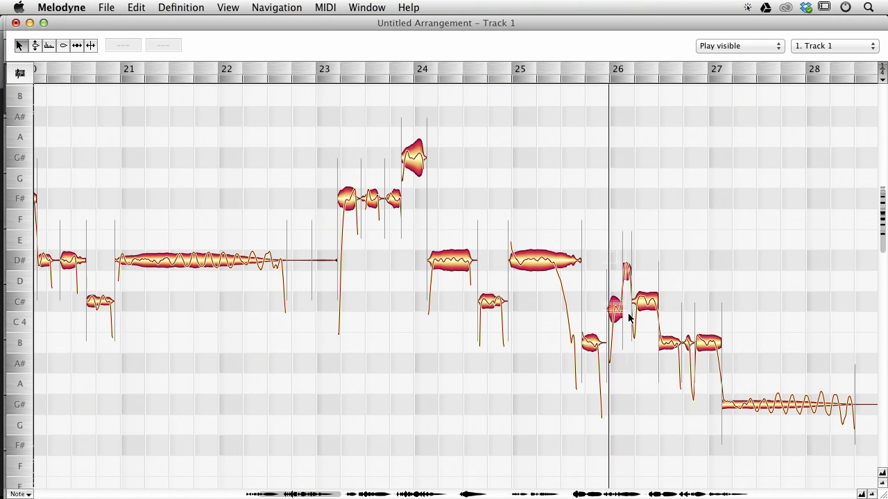
pyautogui.press('alt+super+p')
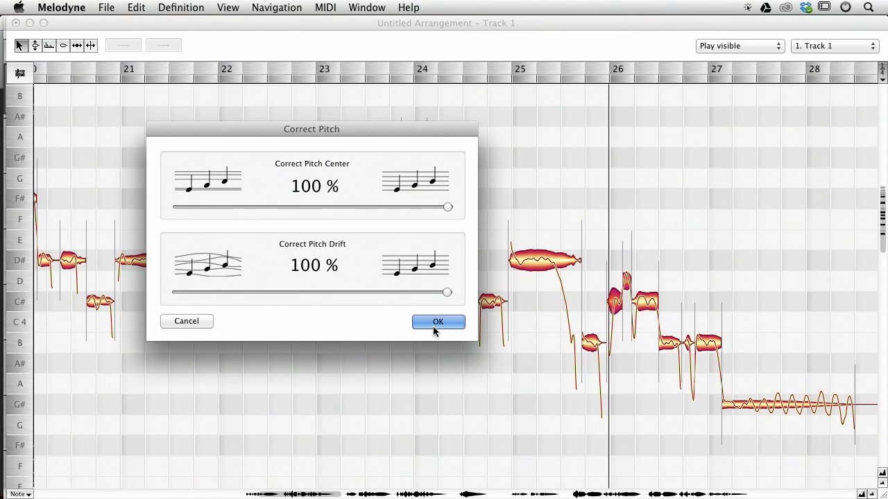
pyautogui.click(433, 323)
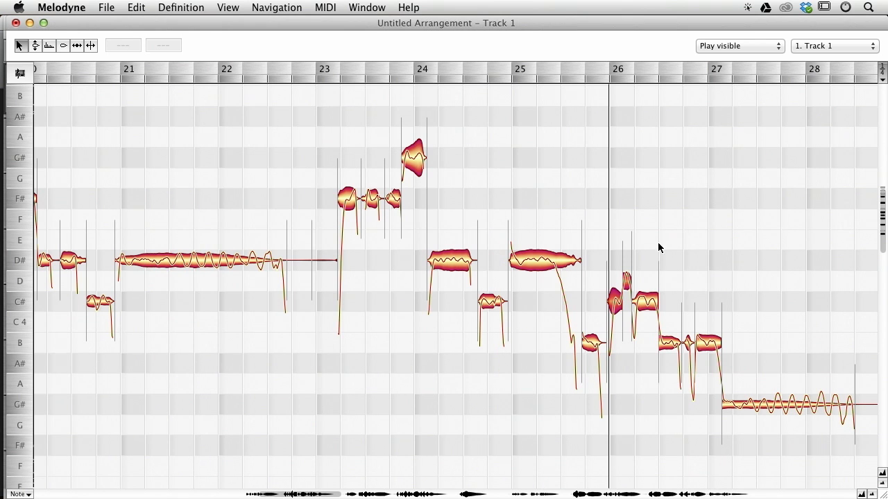
pyautogui.press('space')
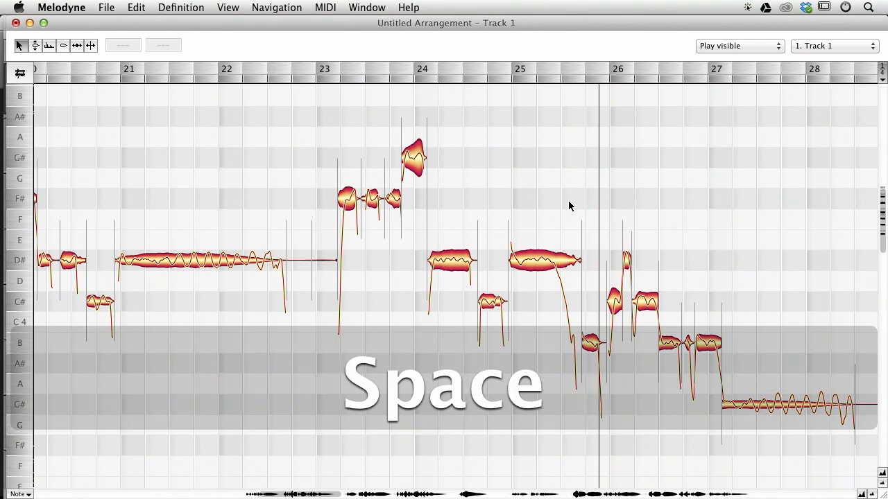
# Stop playback and undo the last two pitch corrections at bar 26.
pyautogui.press('space')
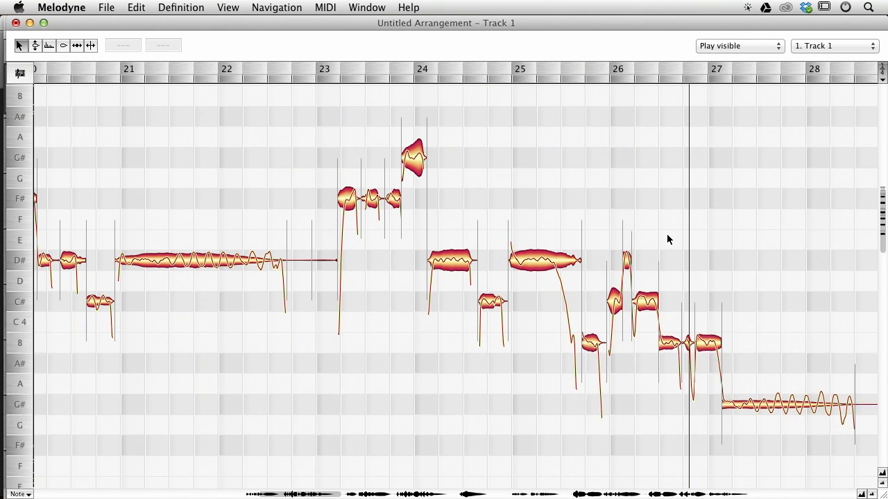
pyautogui.press('super+z')
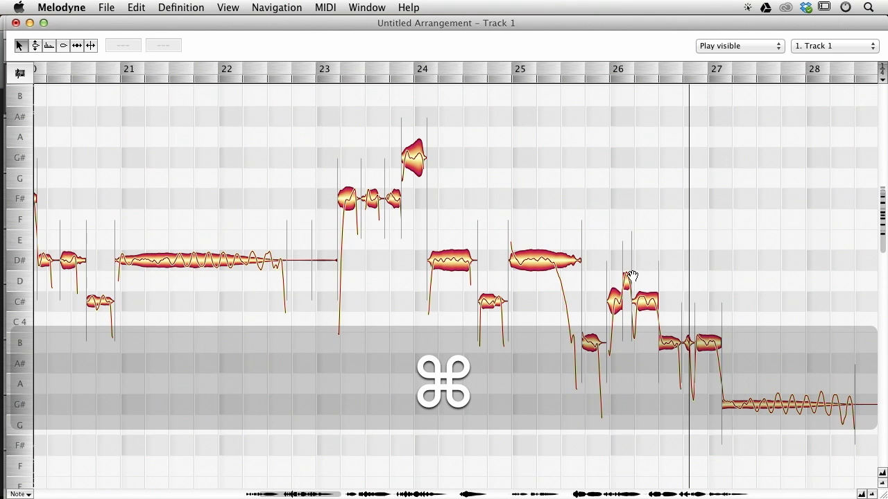
pyautogui.press('super+z')
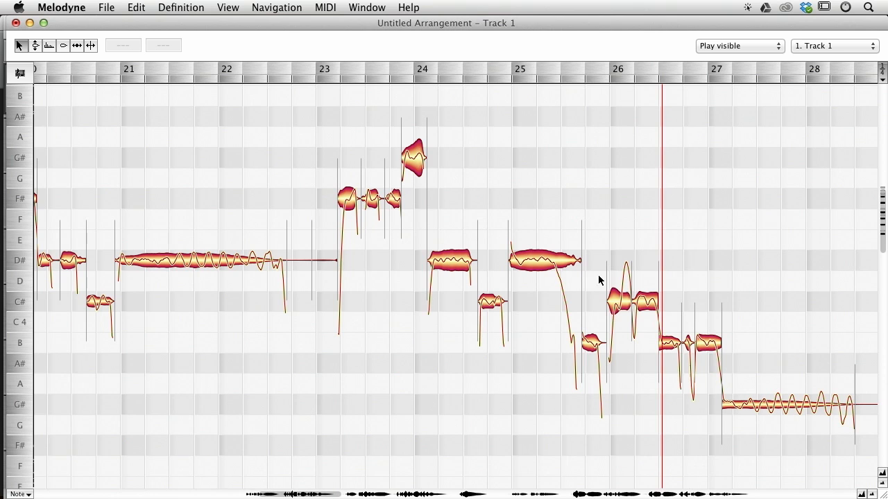
# Try splitting the note at the start of bar 26 and moving the separated part up to D#4.
pyautogui.doubleClick(622, 286)
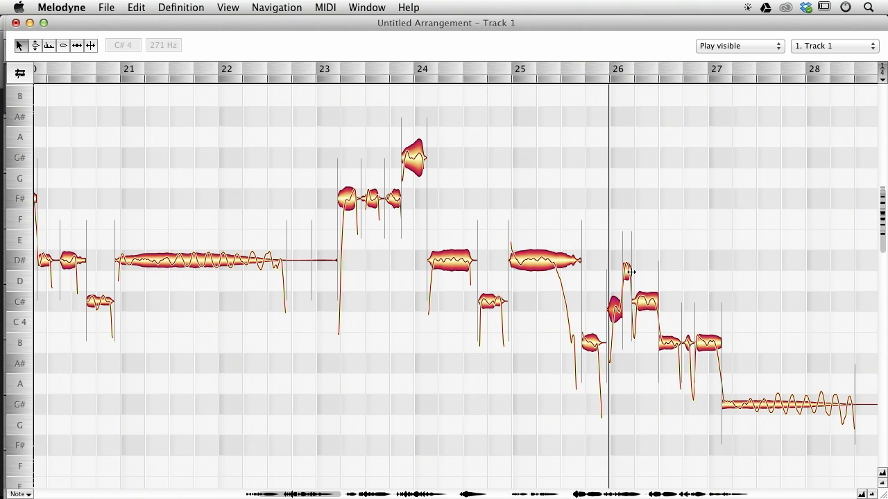
pyautogui.moveTo(606, 237); pyautogui.dragTo(625, 303)
pyautogui.moveTo(625, 305); pyautogui.dragTo(624, 305)
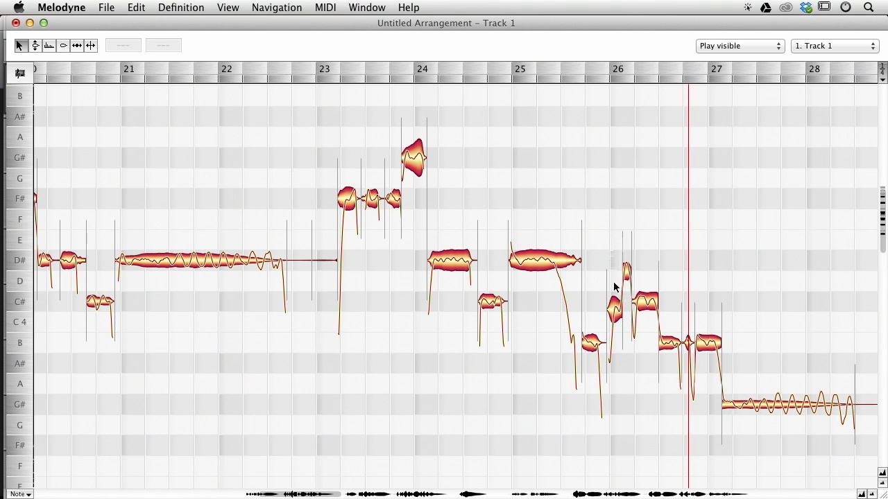
pyautogui.press('super+z')
pyautogui.moveTo(621, 300); pyautogui.dragTo(623, 248)
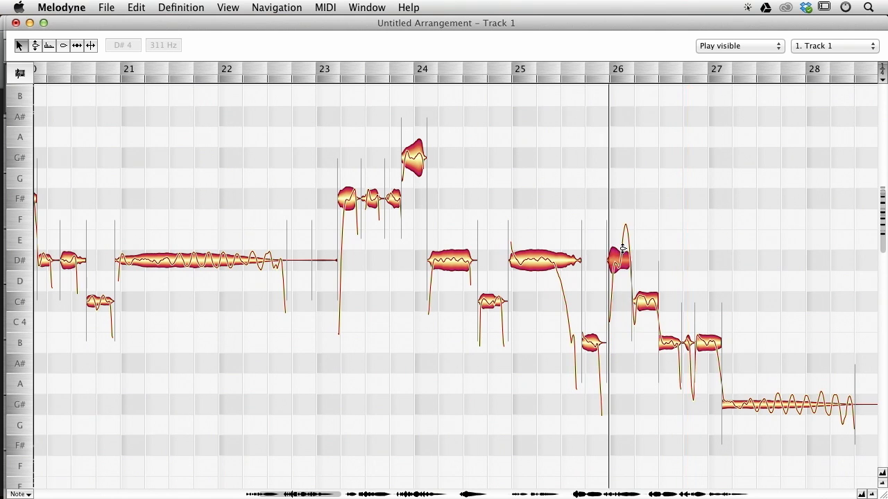
pyautogui.press('super+z')
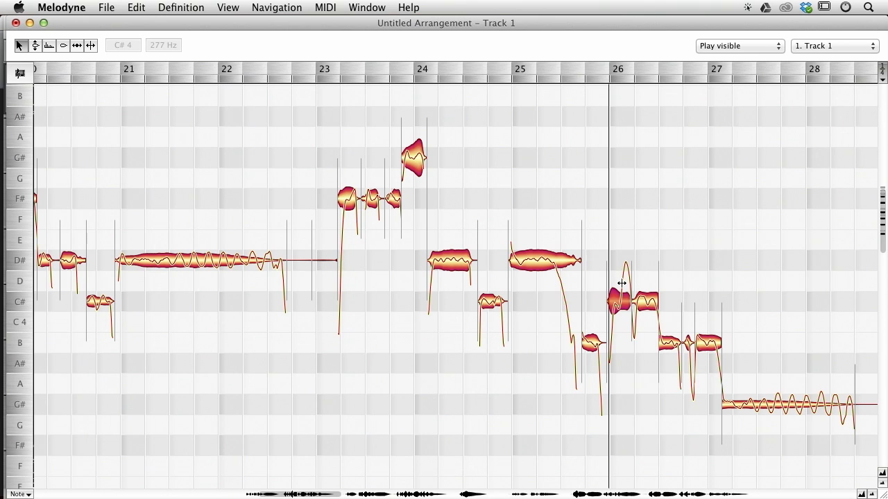
# Split the note at the start of bar 26 and correct the separated segment to D#4.
pyautogui.doubleClick(622, 283)
pyautogui.click(621, 308)
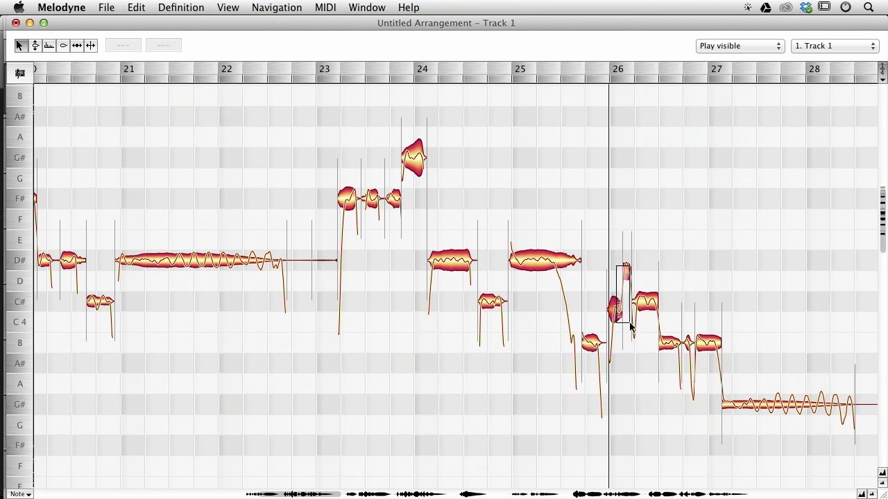
pyautogui.press('alt+super+Return')
pyautogui.click(625, 281)
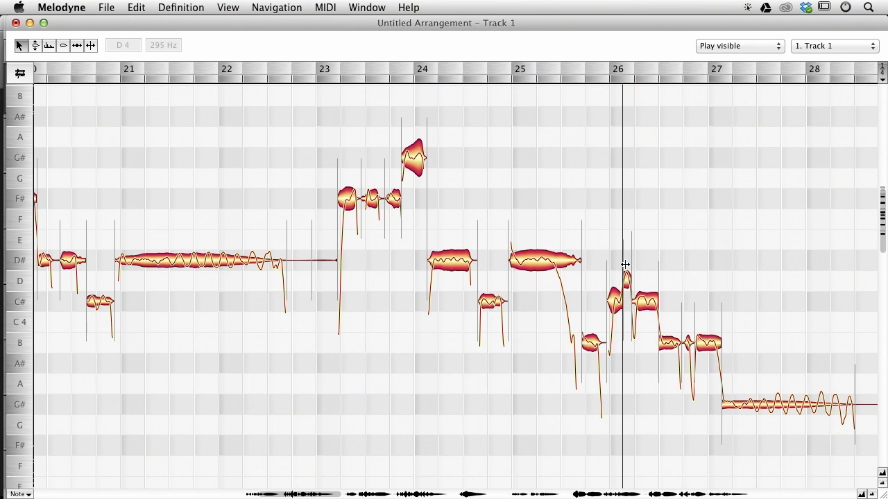
pyautogui.press('super+z')
pyautogui.moveTo(626, 282); pyautogui.dragTo(442, 263)
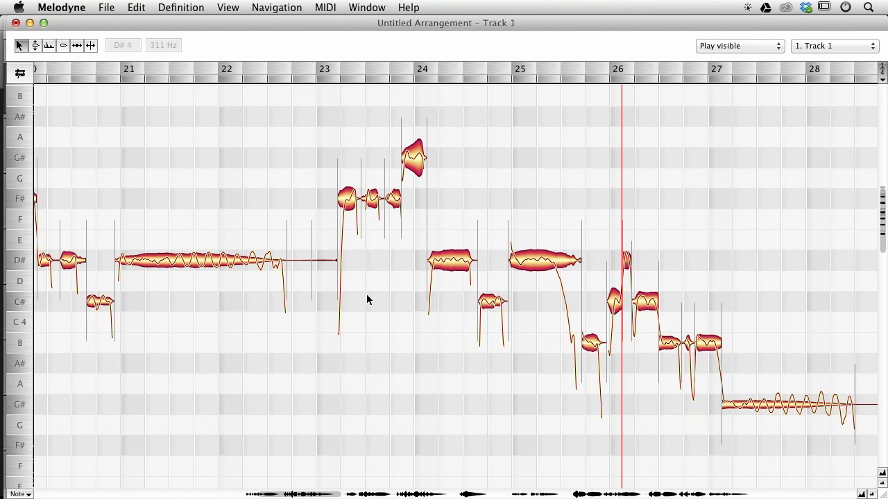
# Save the arrangement as Take It Slow Vocals.mar on the Desktop.
pyautogui.press('super+s')
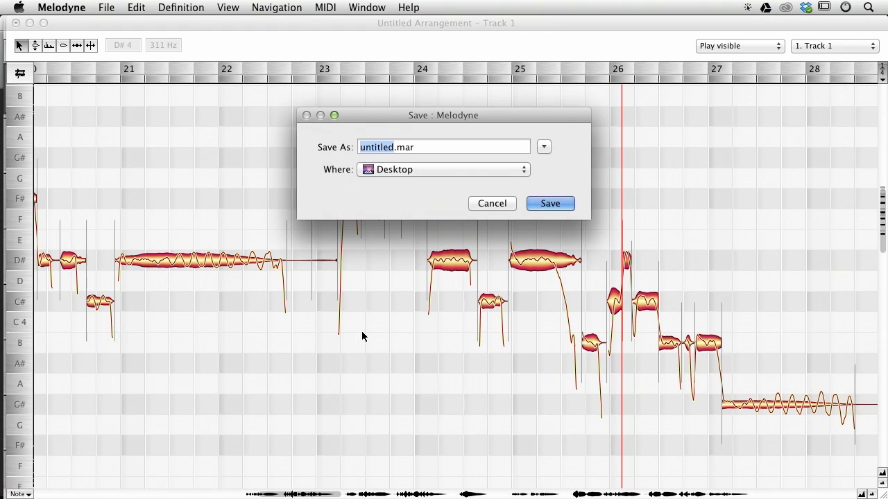
pyautogui.moveTo(440, 148); pyautogui.dragTo(433, 198)
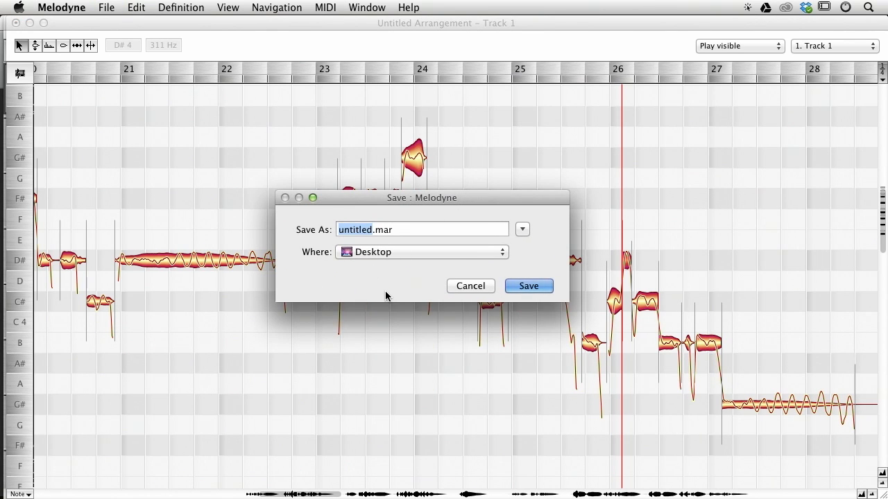
pyautogui.press('shift')
pyautogui.write('Take ')
pyautogui.write('It Slow ')
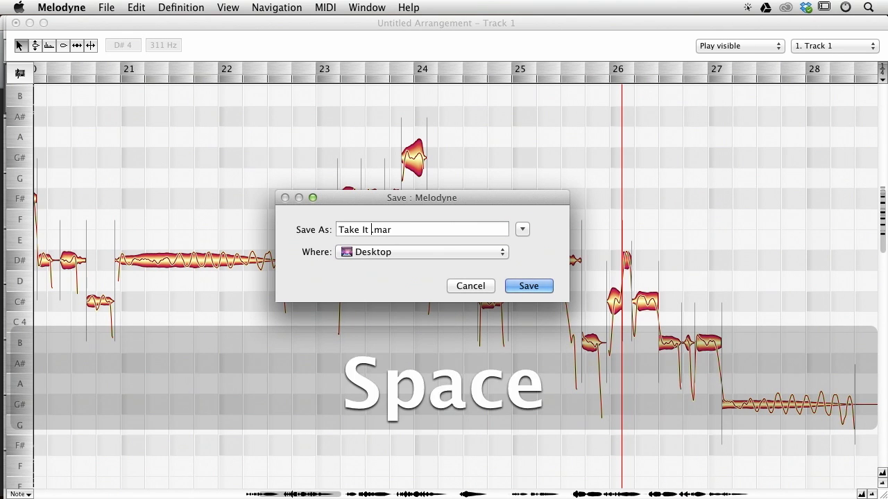
pyautogui.write('Vocals')
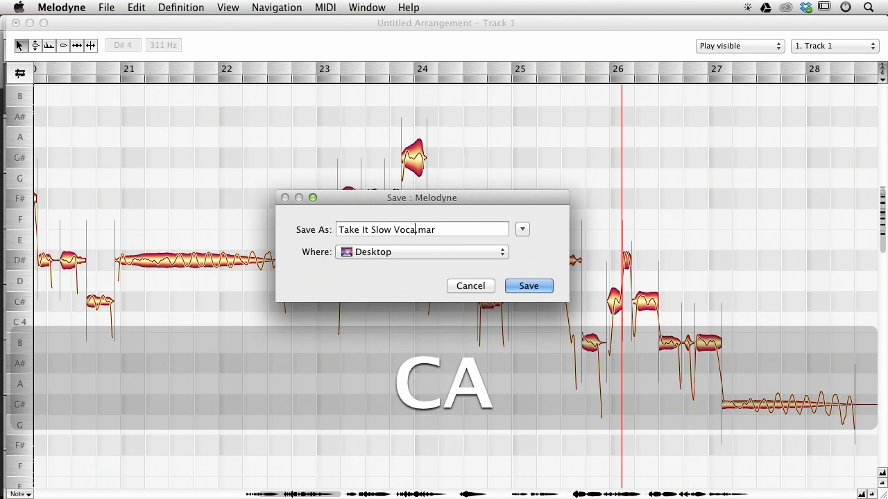
pyautogui.press('Return')
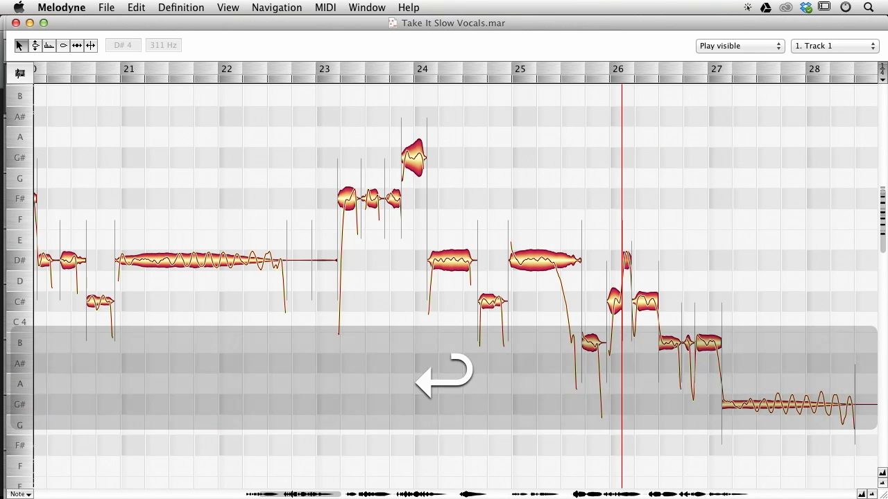
# Play back the passage from bar 19.
pyautogui.hscroll(-5, 271, 355)
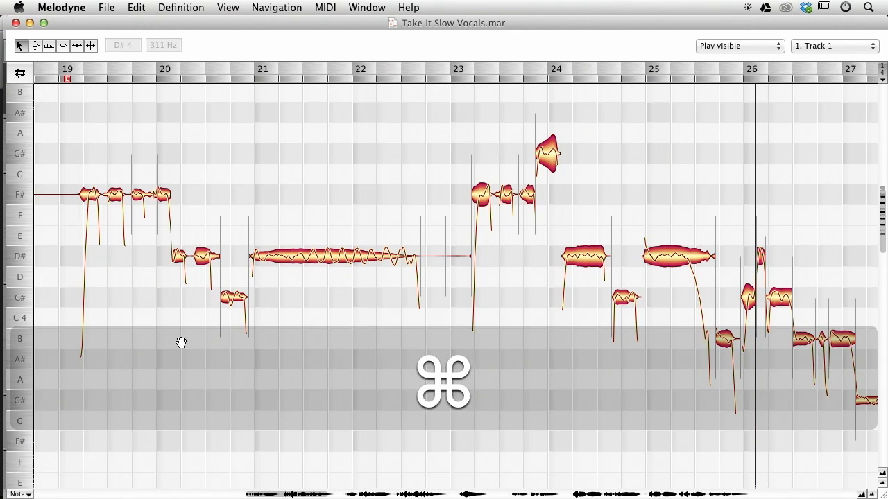
pyautogui.press('space')
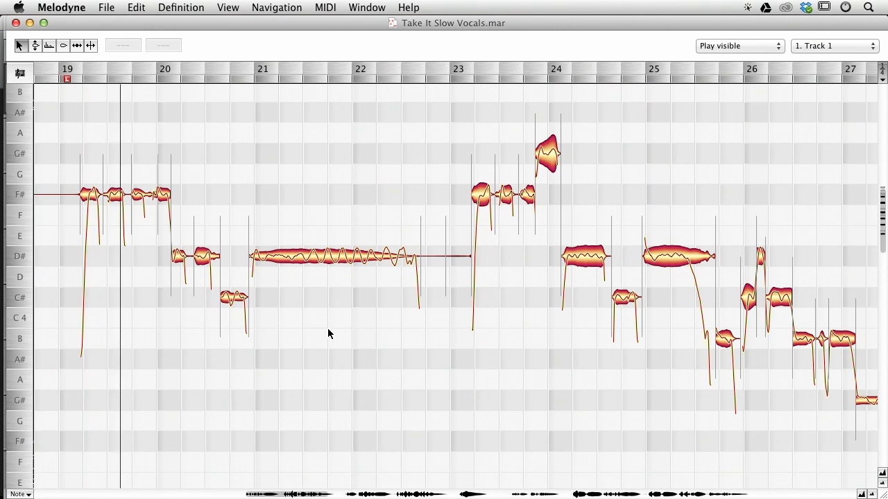
pyautogui.press('space')
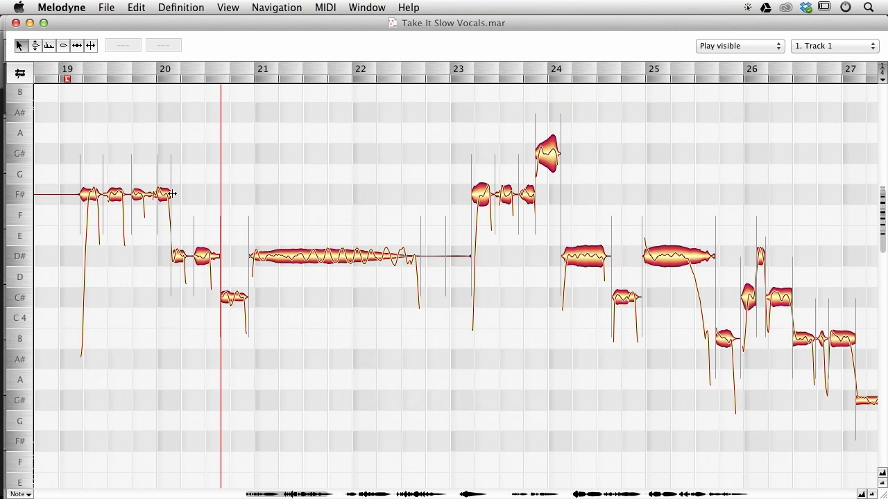
# Try splitting the scoop off the first note of bar 19.
pyautogui.hotkey('ctrl', 'alt')
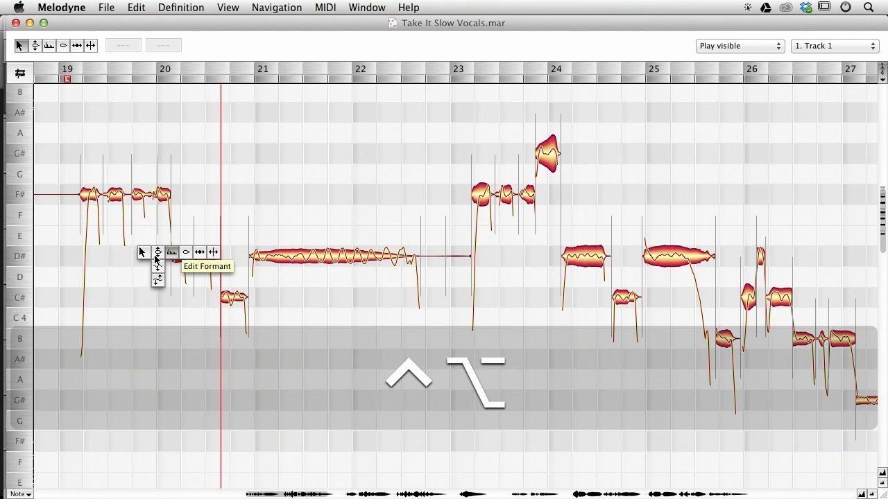
pyautogui.moveTo(141, 264); pyautogui.dragTo(383, 333)
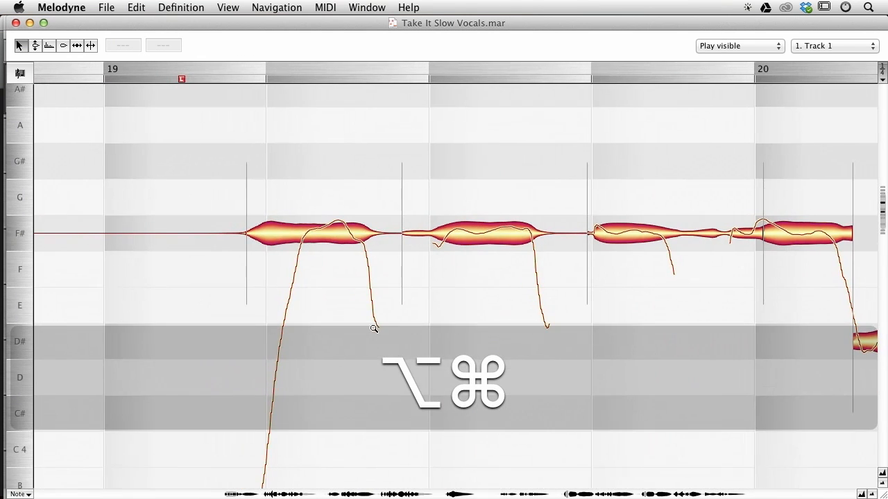
pyautogui.moveTo(683, 386); pyautogui.dragTo(647, 369)
pyautogui.moveTo(659, 314); pyautogui.dragTo(572, 278)
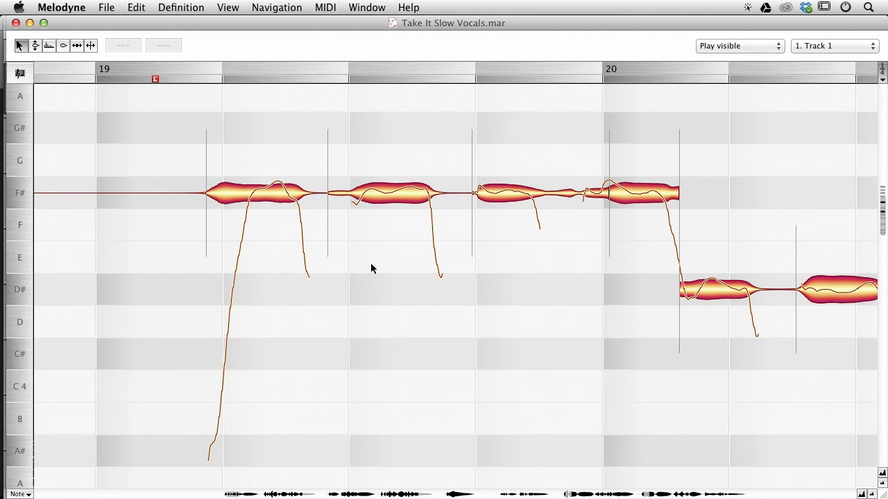
pyautogui.doubleClick(243, 179)
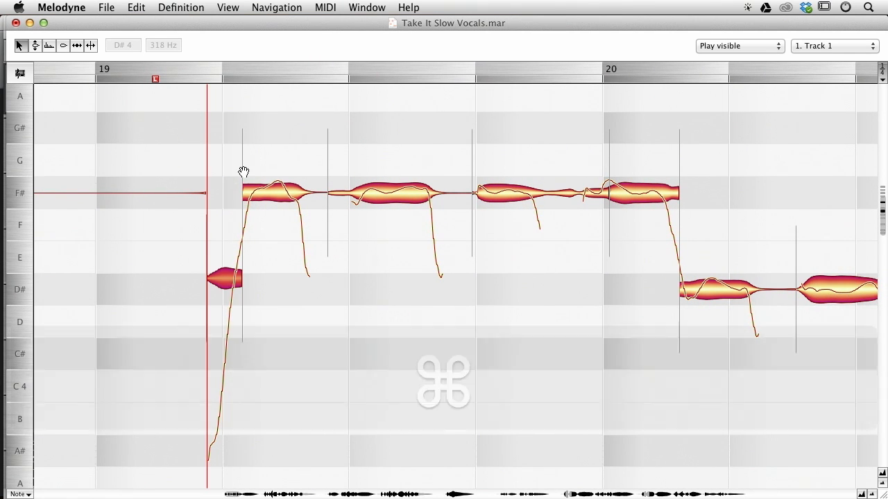
pyautogui.press('super+z')
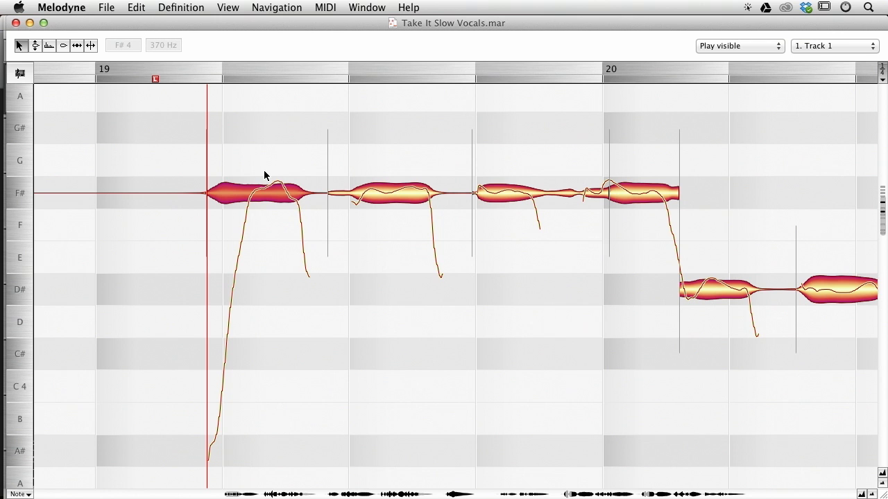
# Split the scoop from bar 19's first note, raise it to F#4, correct its pitch and audition it.
pyautogui.doubleClick(243, 177)
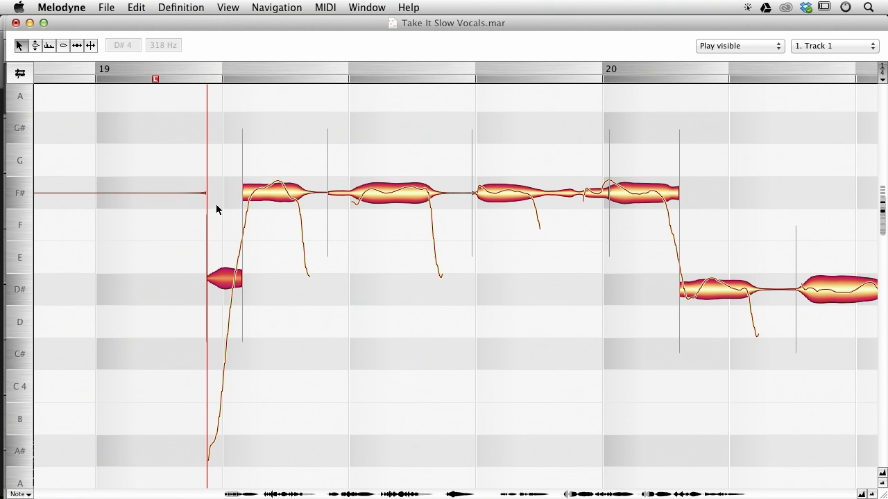
pyautogui.moveTo(229, 279); pyautogui.dragTo(217, 182)
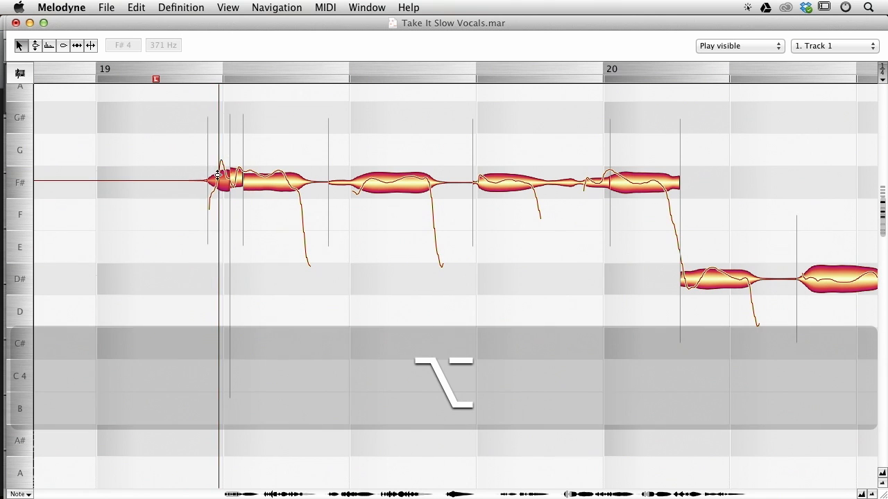
pyautogui.press('alt+super+p')
pyautogui.press('Return')
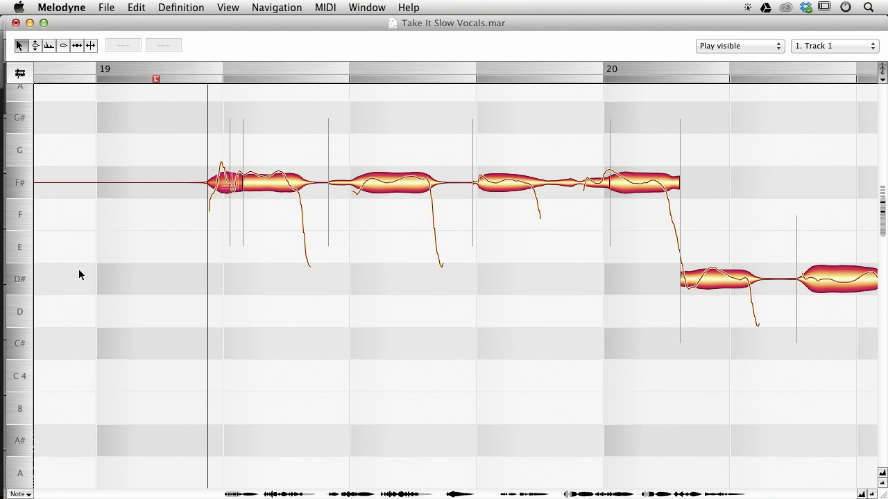
pyautogui.press('space')
pyautogui.press('space')
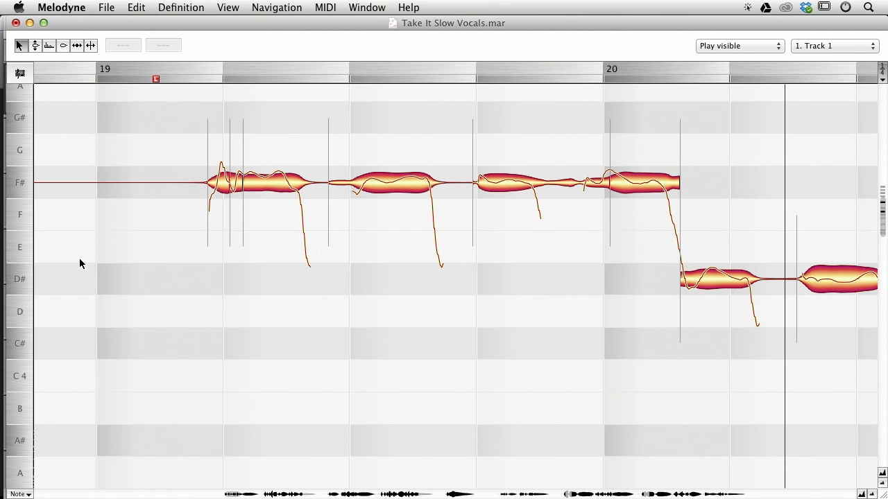
# Undo the split and pitch changes on the first note of bar 19.
pyautogui.press('super')
pyautogui.press('super+z')
pyautogui.press('super+z')
pyautogui.press('super+z')
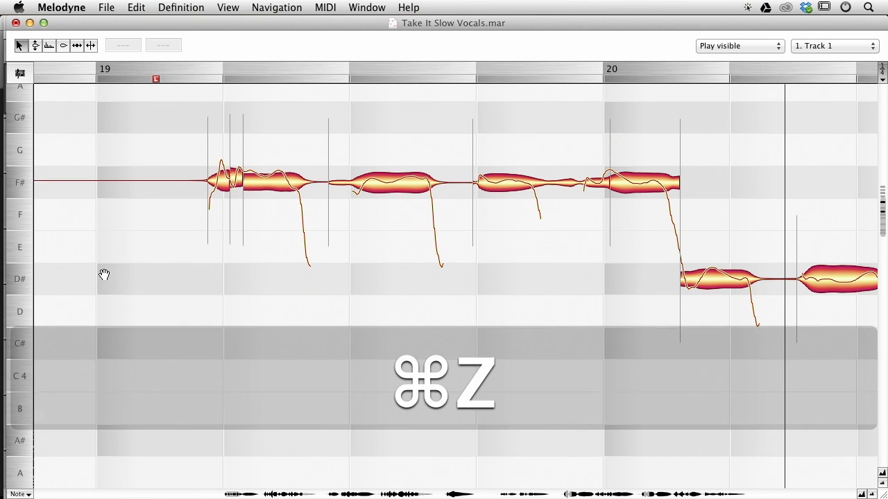
pyautogui.press('super+z')
pyautogui.press('super+z')
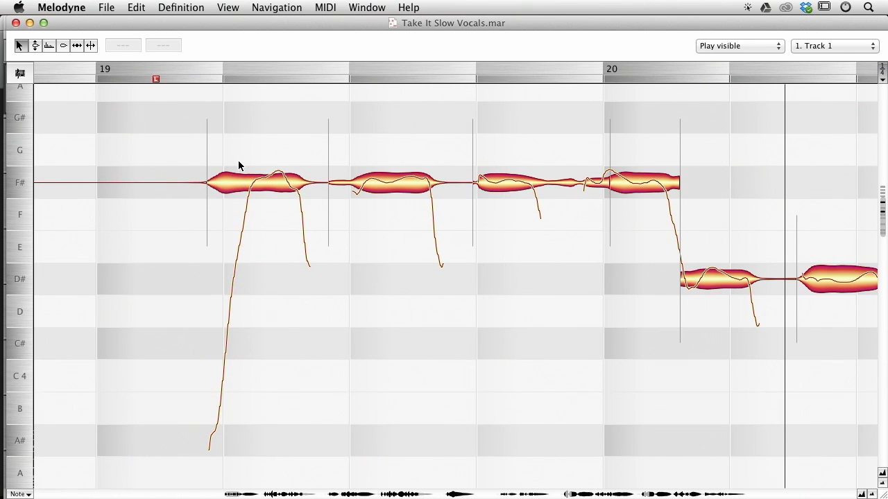
# Move the start of the long D#4 note at bar 21 slightly later, extending the preceding C#4 note.
pyautogui.moveTo(645, 379); pyautogui.dragTo(441, 352)
pyautogui.moveTo(718, 375); pyautogui.dragTo(313, 337)
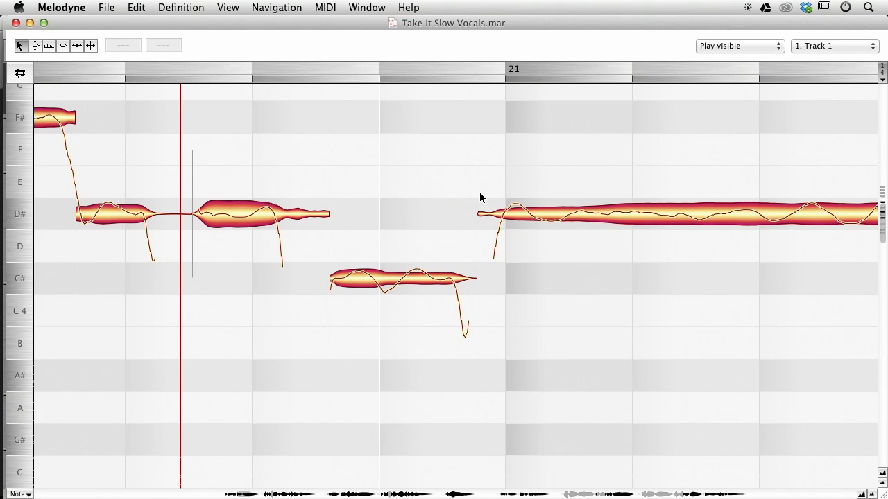
pyautogui.doubleClick(479, 192)
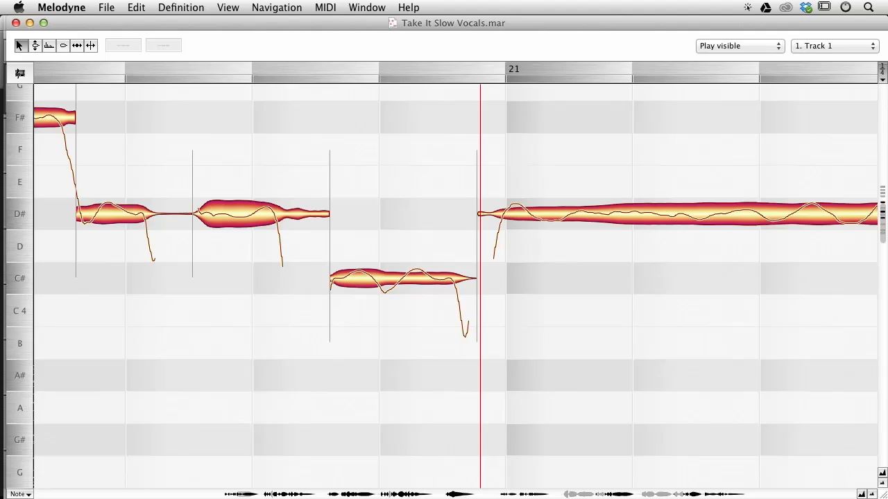
pyautogui.press('super')
pyautogui.press('alt')
pyautogui.moveTo(489, 215); pyautogui.dragTo(500, 214)
# Play back the edited notes before bar 21.
pyautogui.click(349, 174)
pyautogui.press('space')
pyautogui.press('space')
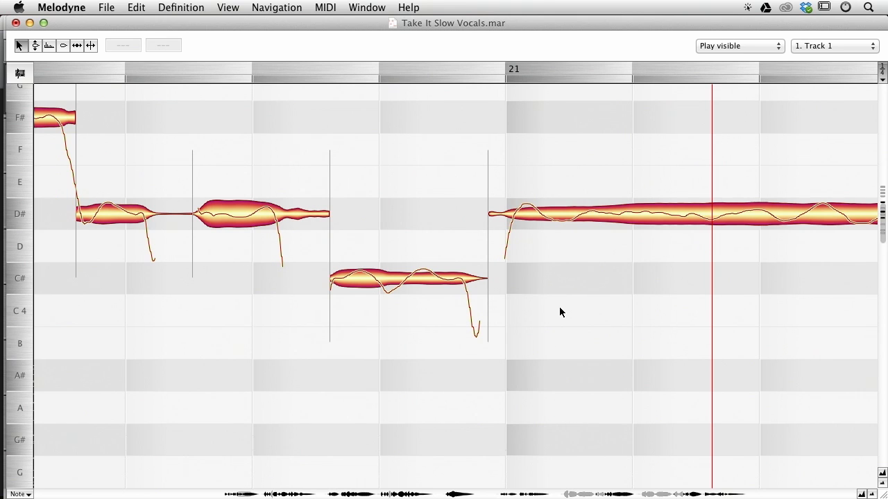
# Move the start of the C#4 note before bar 21 slightly earlier.
pyautogui.click(333, 279)
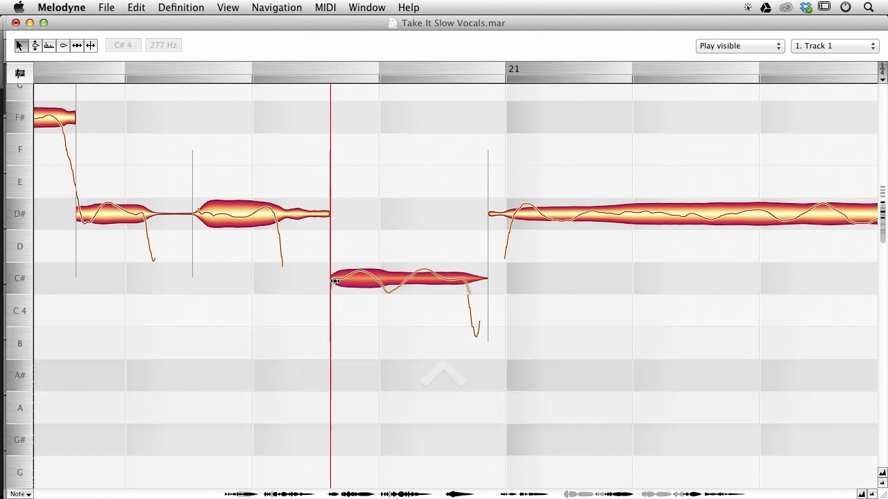
pyautogui.keyDown('ctrl'); pyautogui.click(335, 281); pyautogui.keyUp('ctrl')
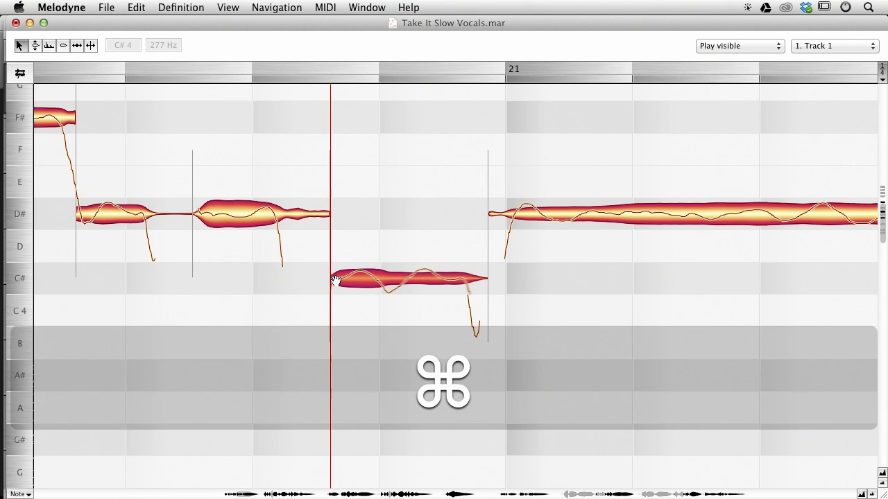
pyautogui.moveTo(334, 280); pyautogui.dragTo(318, 278)
pyautogui.moveTo(300, 381); pyautogui.dragTo(392, 377)
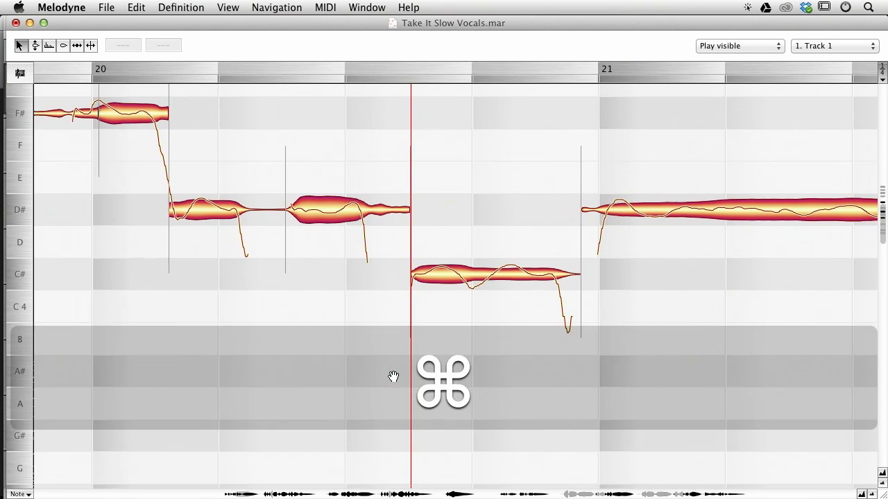
# Try moving the boundary between the F#4 and D#4 notes after bar 20, then undo both edits.
pyautogui.click(425, 242)
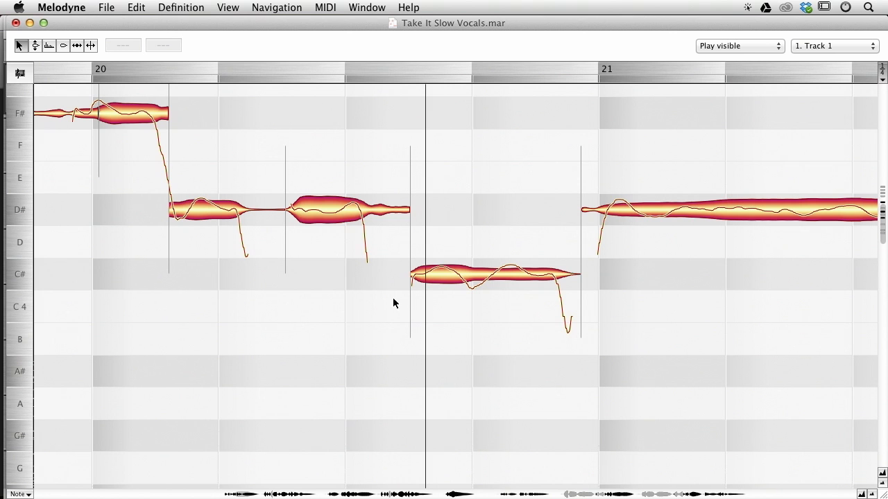
pyautogui.moveTo(257, 368); pyautogui.dragTo(483, 400)
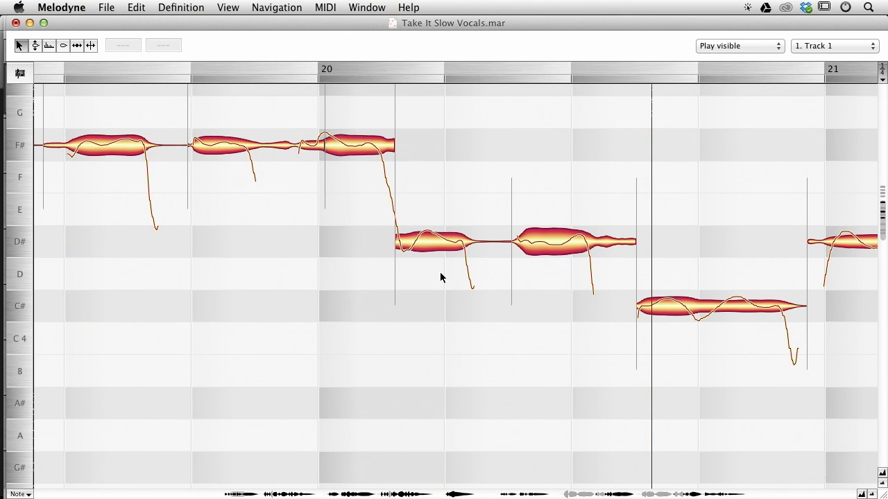
pyautogui.press('super')
pyautogui.press('alt')
pyautogui.moveTo(398, 241); pyautogui.dragTo(370, 251)
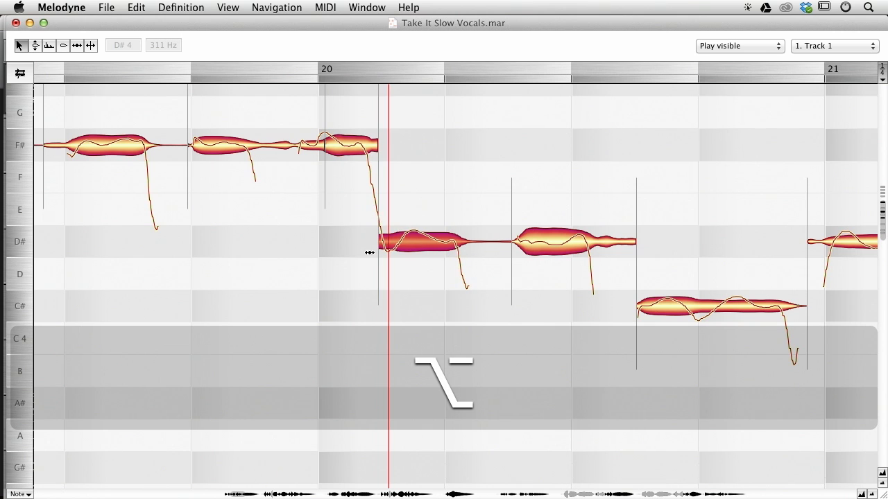
pyautogui.moveTo(418, 238); pyautogui.dragTo(450, 239)
pyautogui.press('super+z')
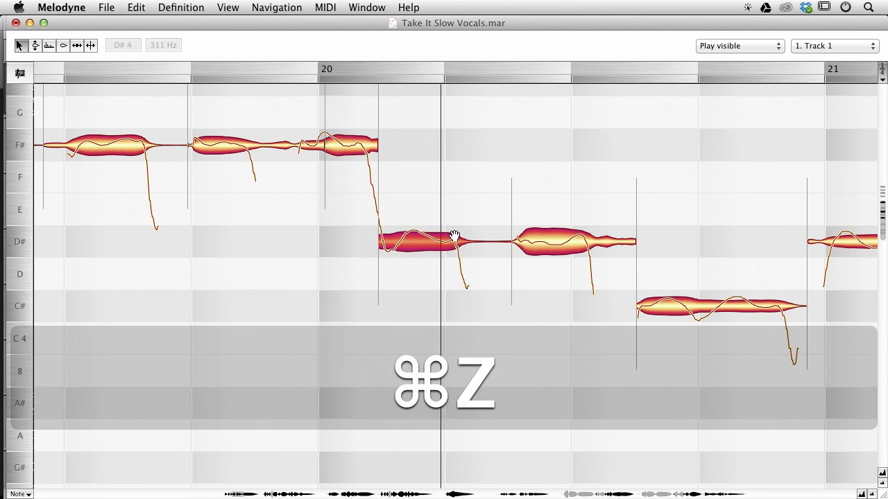
pyautogui.press('super+z')
# Play back the notes of bars 19 and 20.
pyautogui.click(258, 301)
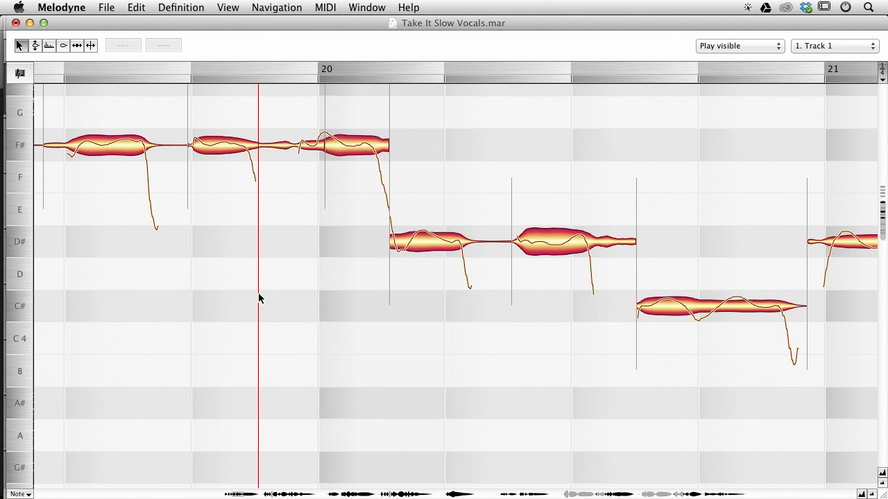
pyautogui.moveTo(198, 297); pyautogui.dragTo(523, 356)
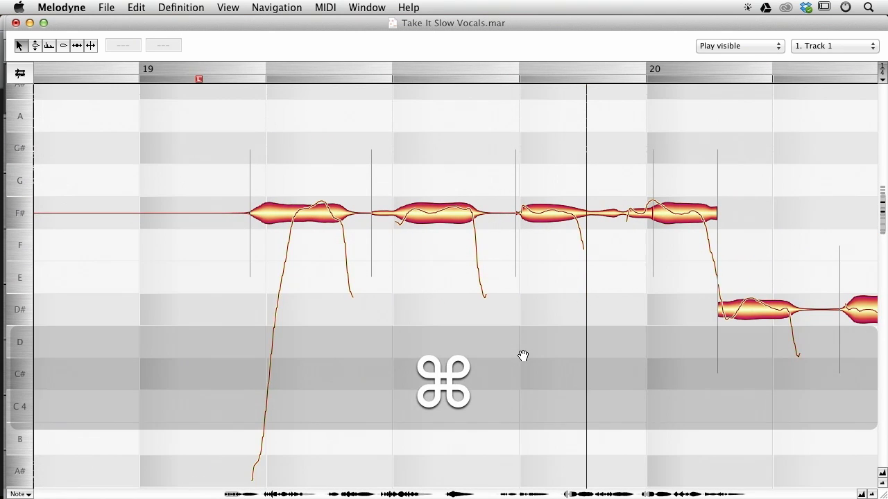
pyautogui.click(224, 294)
pyautogui.press('space')
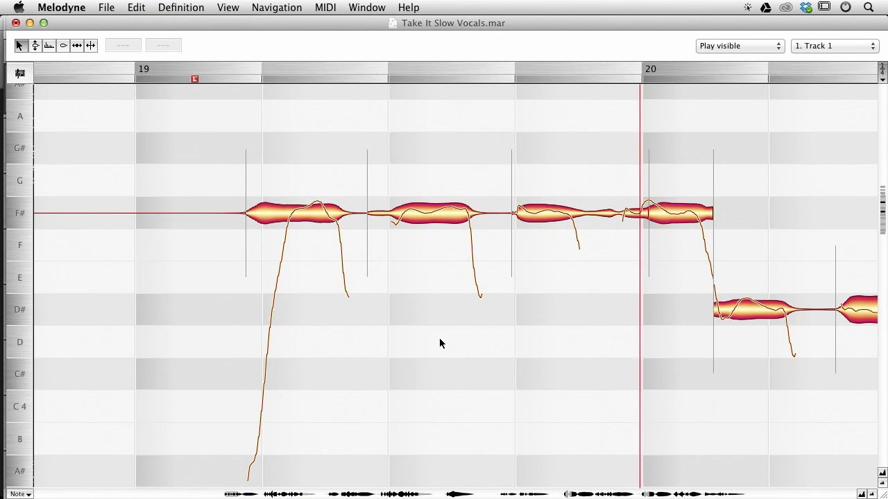
pyautogui.press('space')
# Raise the second note of bar 19 to G#4 and play it back.
pyautogui.click(202, 264)
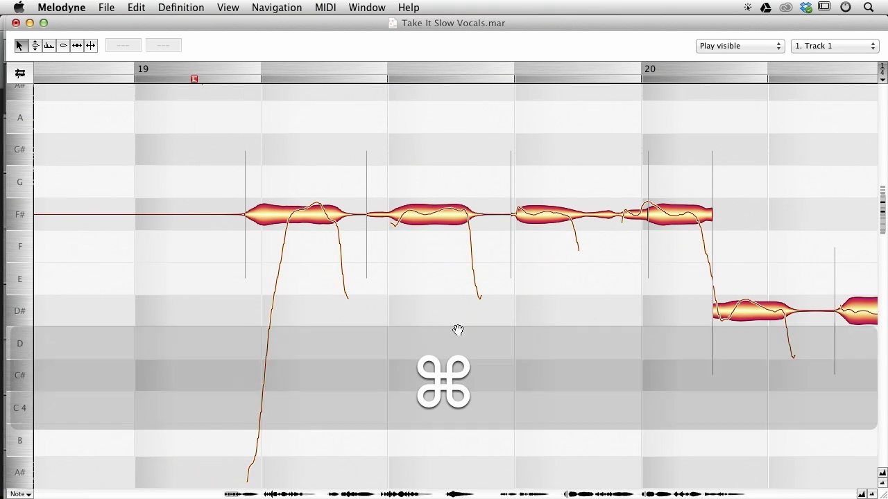
pyautogui.moveTo(486, 323); pyautogui.dragTo(411, 355)
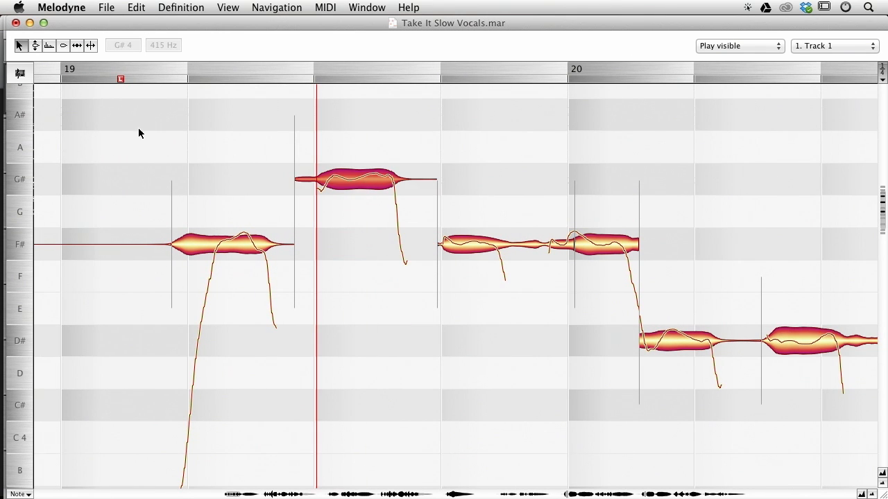
pyautogui.click(68, 133)
pyautogui.press('space')
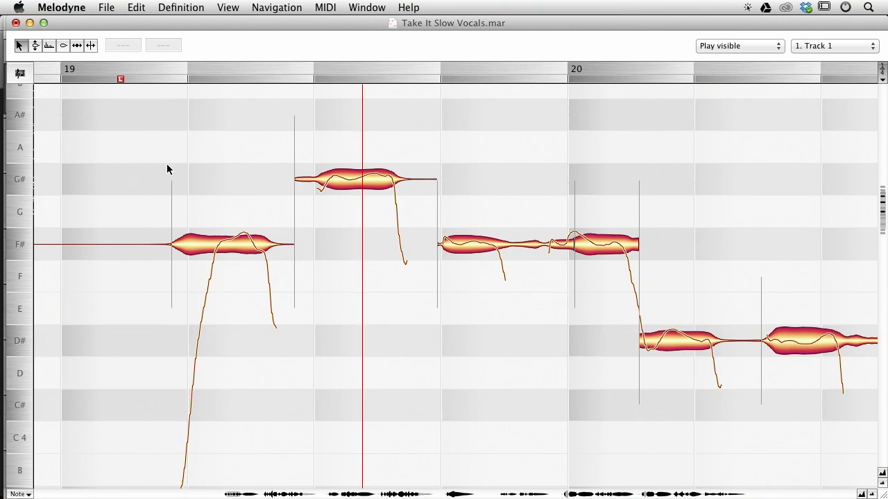
pyautogui.press('space')
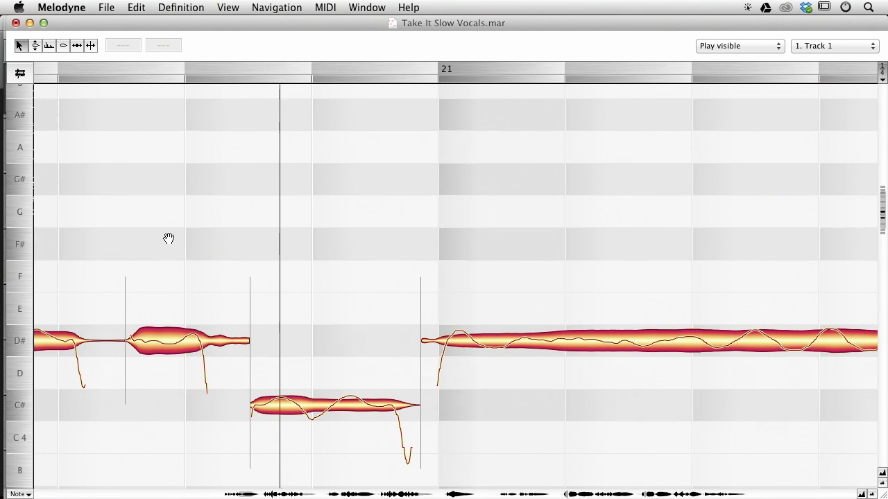
# Raise the third note of bar 19 to B4 and play it back.
pyautogui.hscroll(-10, 168, 238)
pyautogui.scroll(3, 169, 238)
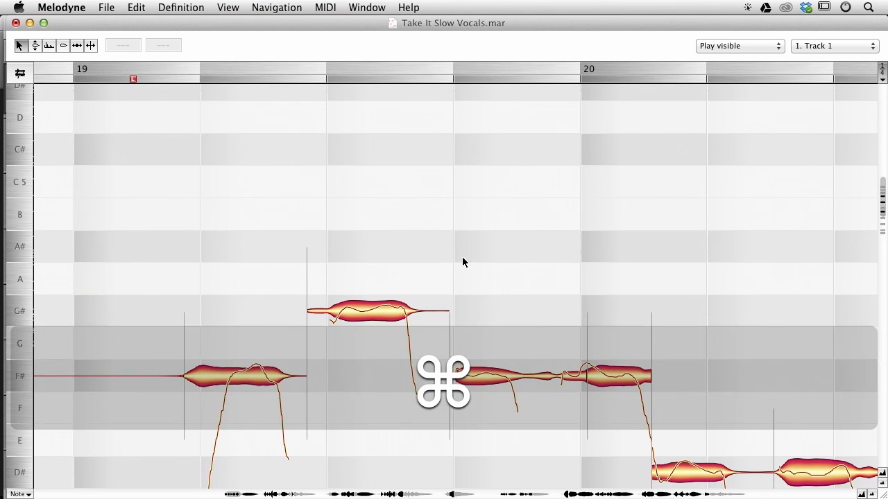
pyautogui.moveTo(497, 390); pyautogui.dragTo(490, 219)
pyautogui.click(162, 139)
pyautogui.press('space')
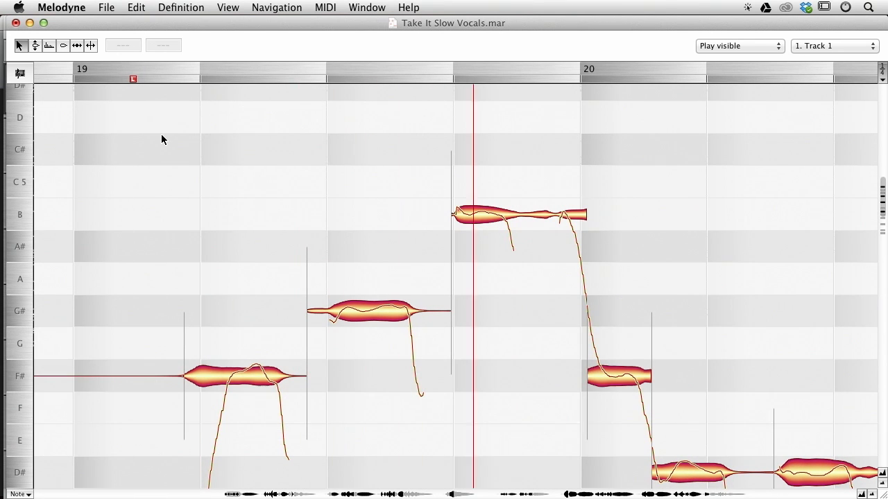
pyautogui.press('space')
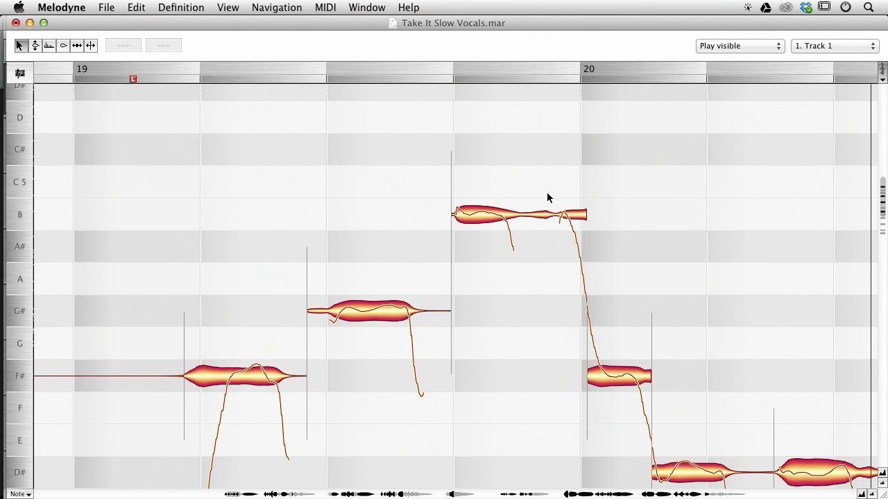
# Split the B4 note and move its second part back down to F#4, then play it back.
pyautogui.doubleClick(553, 201)
pyautogui.moveTo(572, 210); pyautogui.dragTo(574, 372)
pyautogui.press('space')
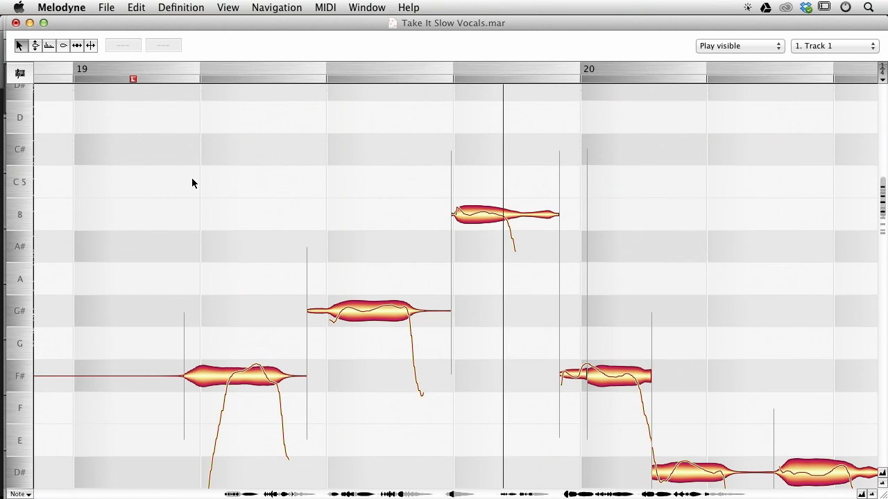
pyautogui.press('space')
# Try further pitch and boundary moves on the split B4 note and play the passage back.
pyautogui.moveTo(280, 264); pyautogui.dragTo(656, 393)
pyautogui.moveTo(656, 270); pyautogui.dragTo(636, 344)
pyautogui.moveTo(475, 334); pyautogui.dragTo(470, 85)
pyautogui.moveTo(469, 147); pyautogui.dragTo(466, 199)
pyautogui.moveTo(465, 130); pyautogui.dragTo(455, 89)
pyautogui.moveTo(140, 367); pyautogui.dragTo(358, 219)
pyautogui.click(267, 262)
pyautogui.press('space')
pyautogui.moveTo(710, 296); pyautogui.dragTo(422, 139)
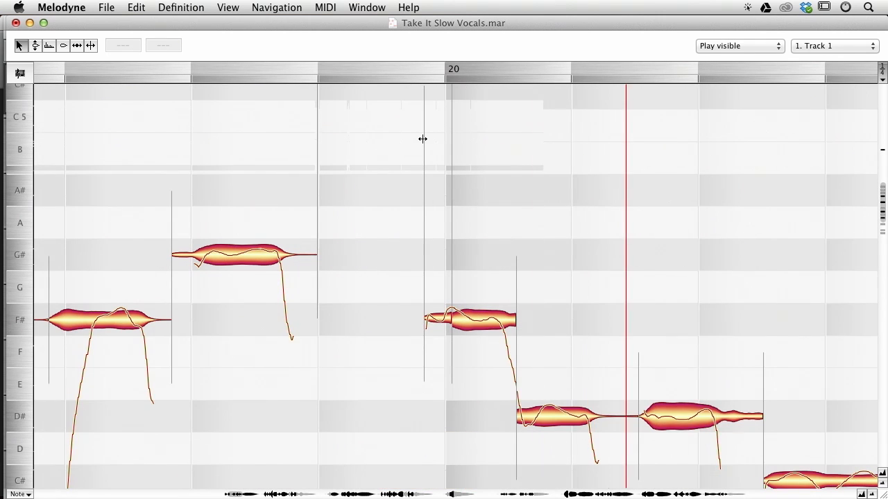
pyautogui.press('space')
# Undo all the pitch edits made in bar 19.
pyautogui.press('super+z')
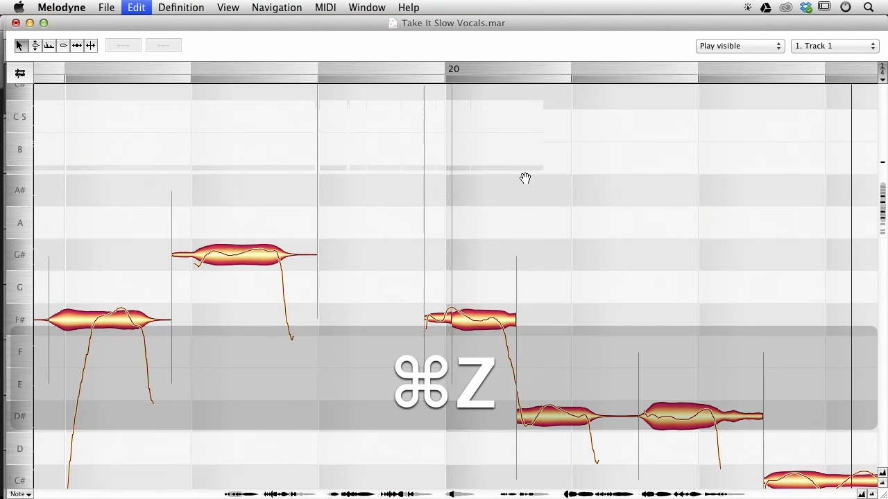
pyautogui.press('shift+super+z')
pyautogui.press('super+z')
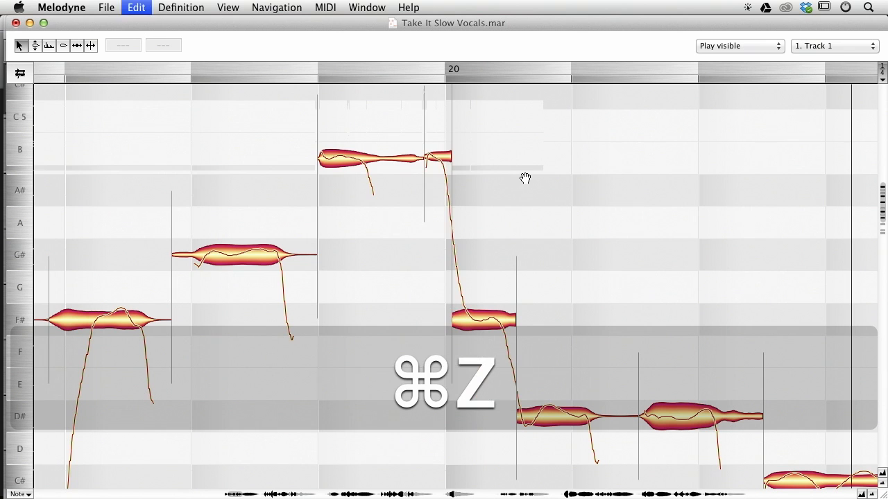
pyautogui.press('super+z')
pyautogui.press('super+z')
pyautogui.moveTo(663, 239); pyautogui.dragTo(583, 155)
pyautogui.moveTo(261, 341); pyautogui.dragTo(442, 303)
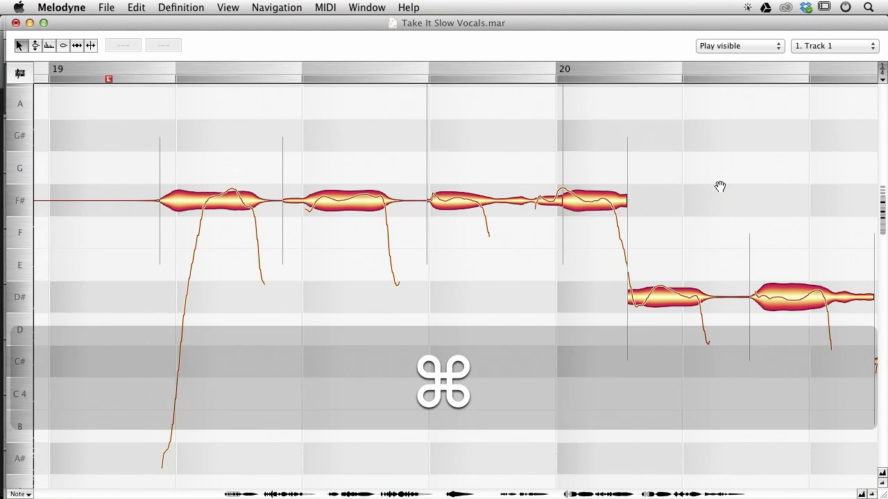
# Lower the second note of bar 19 to D#4 and play it back.
pyautogui.moveTo(714, 192); pyautogui.dragTo(659, 138)
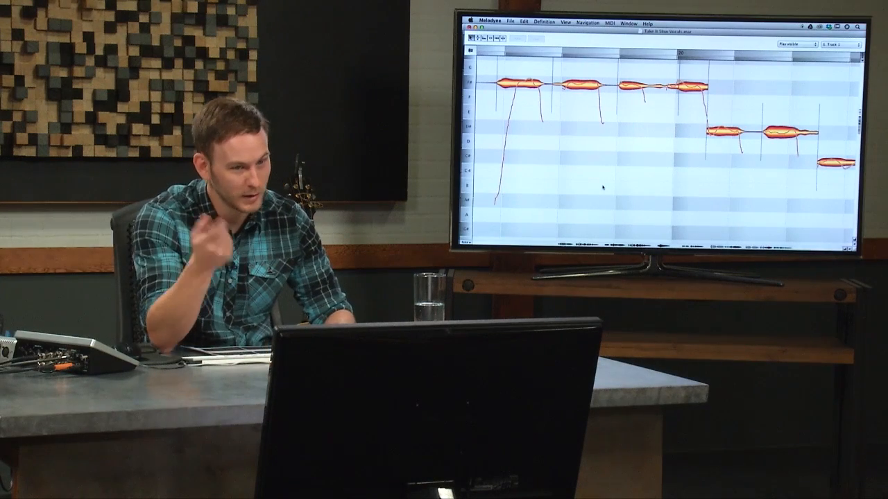
pyautogui.moveTo(586, 86); pyautogui.dragTo(586, 128)
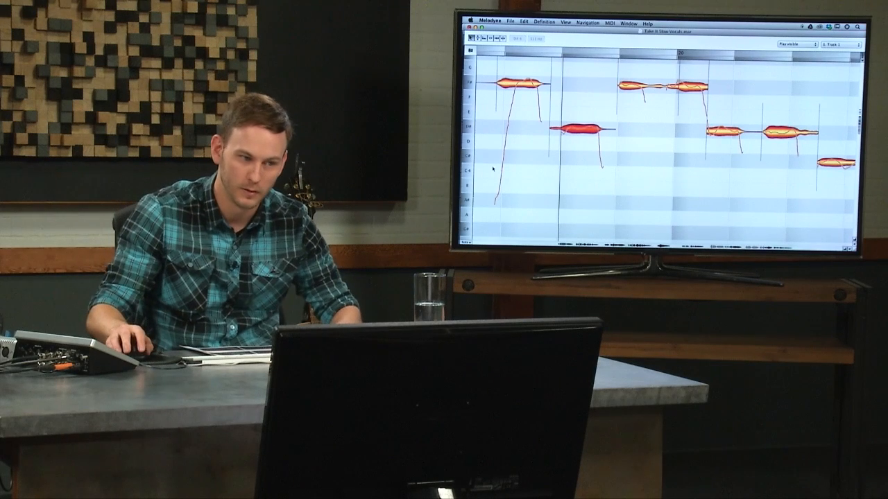
pyautogui.press('space')
pyautogui.press('space')
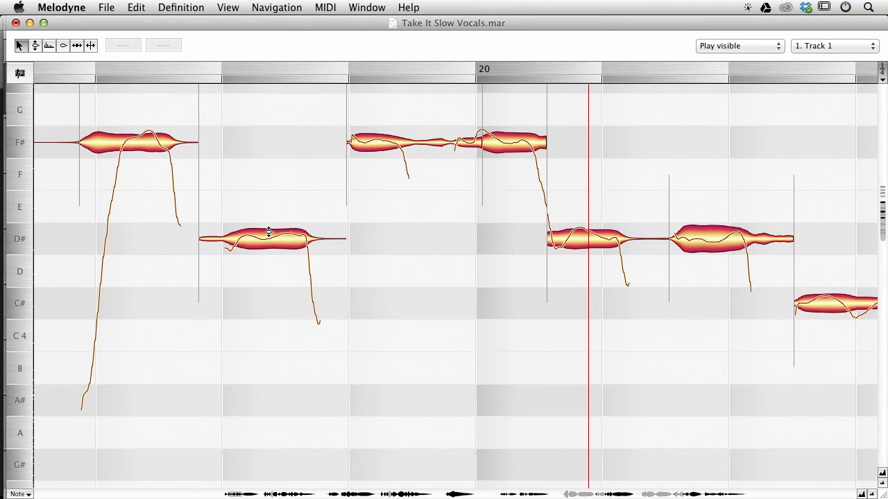
# Lower the second note of bar 19 further to B3 and play it back.
pyautogui.moveTo(274, 235); pyautogui.dragTo(281, 346)
pyautogui.click(52, 225)
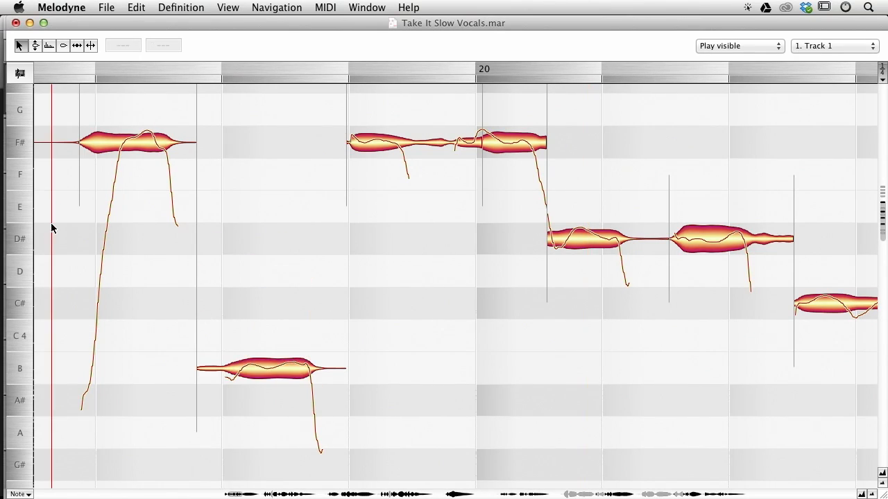
pyautogui.press('space')
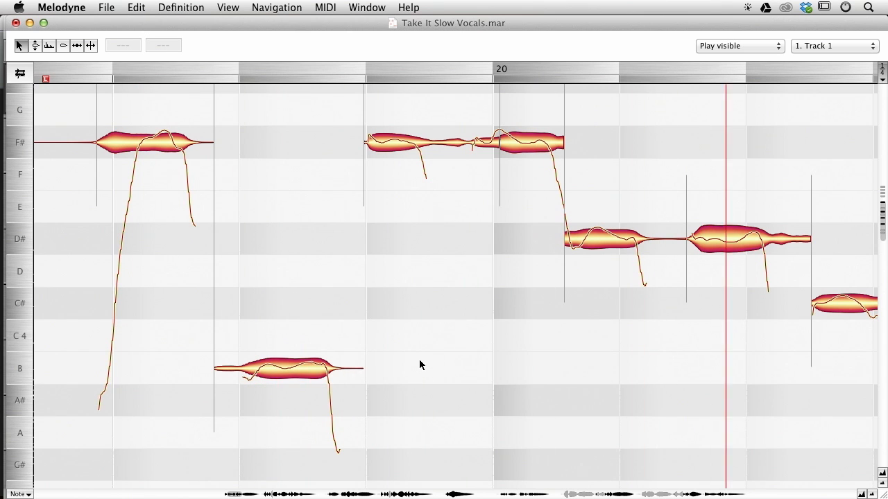
pyautogui.press('space')
# Play back, then undo both pitch moves on the second note of bar 19.
pyautogui.moveTo(466, 262); pyautogui.dragTo(479, 291)
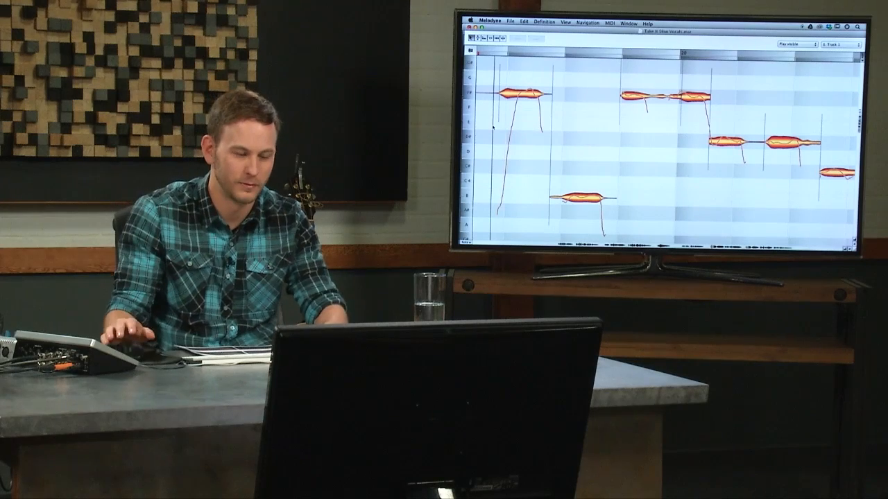
pyautogui.press('space')
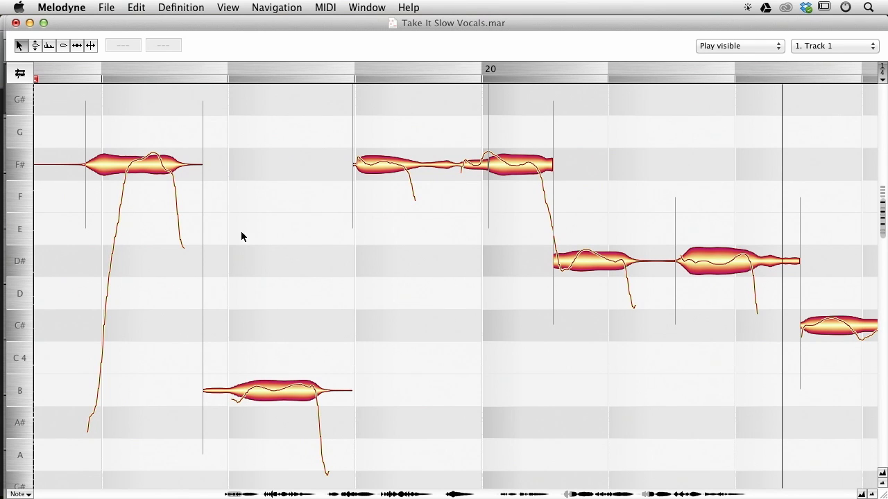
pyautogui.press('super+z')
pyautogui.press('super+z')
# Nudge the start of the last F#4 note before bar 24 slightly later.
pyautogui.hscroll(2, 402, 278)
pyautogui.hscroll(10, 414, 306)
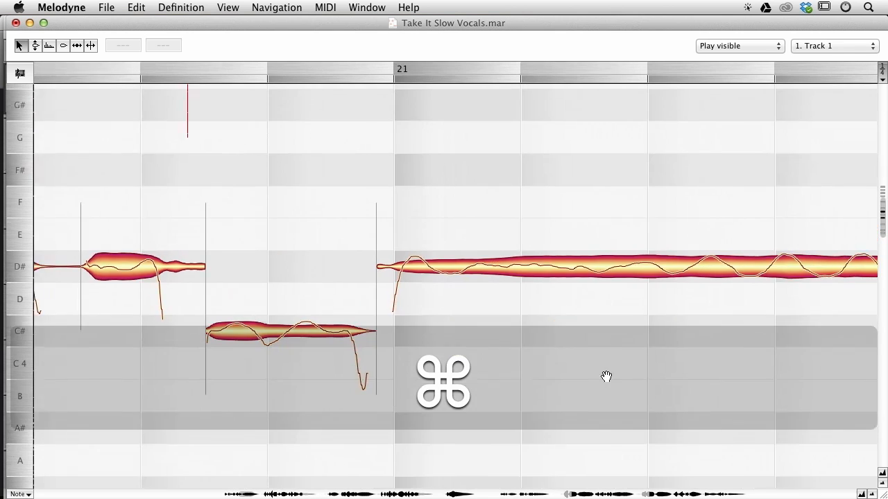
pyautogui.hscroll(4, 652, 368)
pyautogui.scroll(1, 652, 368)
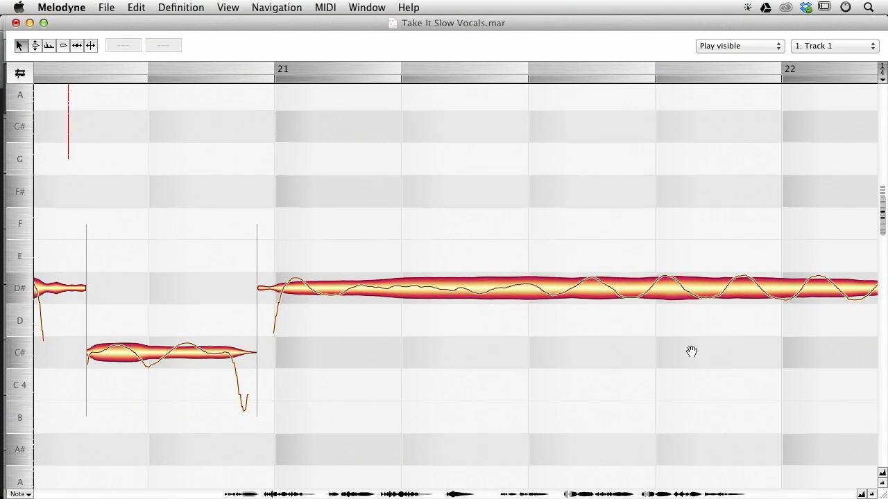
pyautogui.hscroll(12, 689, 354)
pyautogui.scroll(-3, 689, 354)
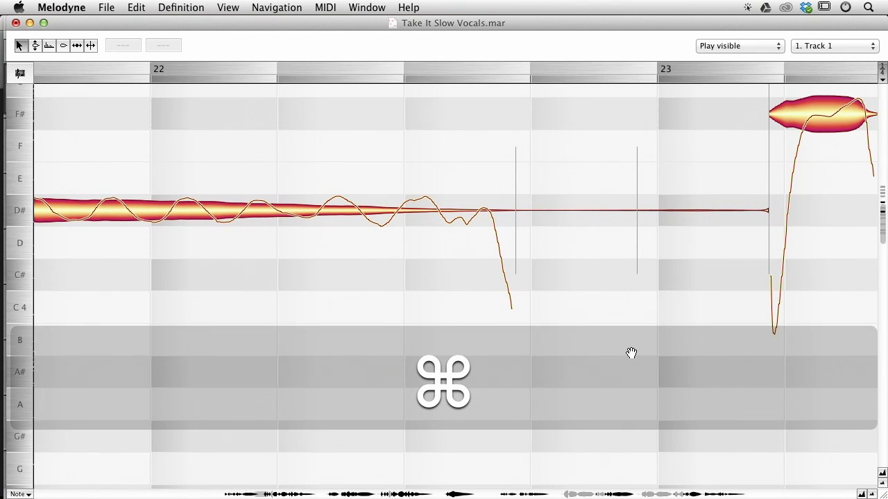
pyautogui.keyDown('ctrl'); pyautogui.keyDown('alt'); pyautogui.click(632, 353); pyautogui.keyUp('alt'); pyautogui.keyUp('ctrl')
pyautogui.moveTo(492, 278); pyautogui.dragTo(519, 346)
pyautogui.moveTo(699, 271); pyautogui.dragTo(614, 317)
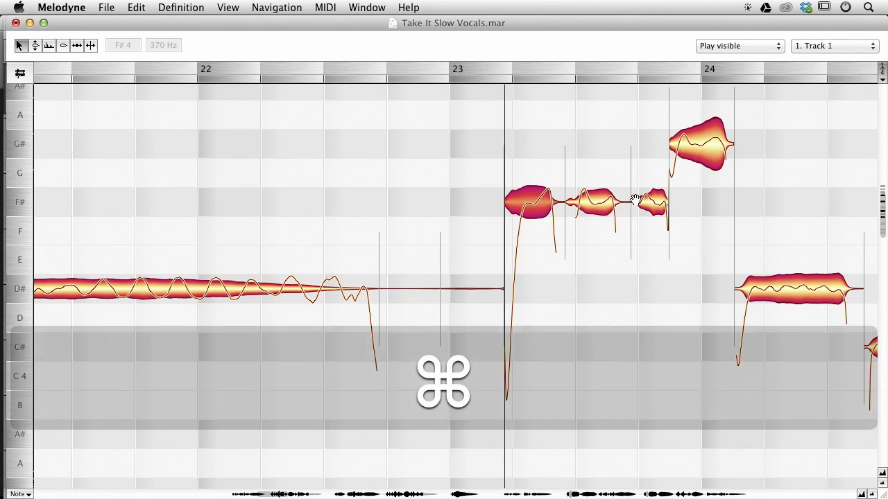
pyautogui.moveTo(636, 201); pyautogui.dragTo(638, 201)
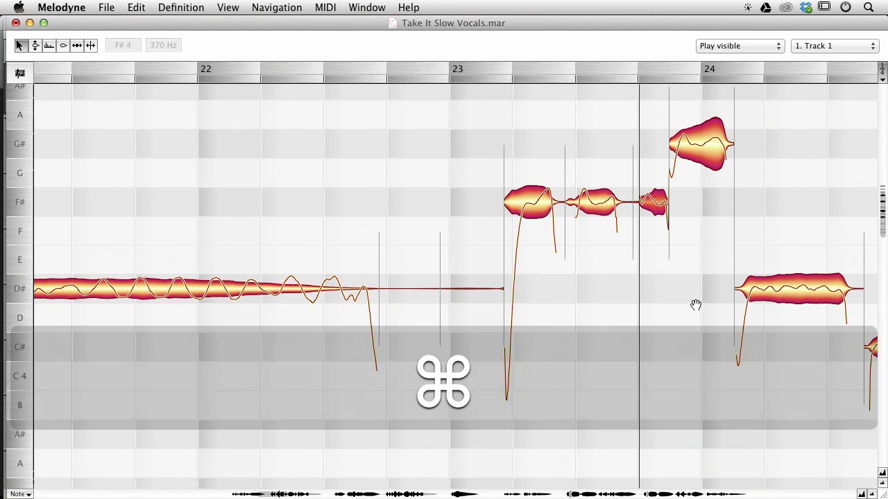
# Move the start of the C#4 note in bar 24 slightly earlier, shortening the preceding D#4 note.
pyautogui.moveTo(697, 303); pyautogui.dragTo(460, 275)
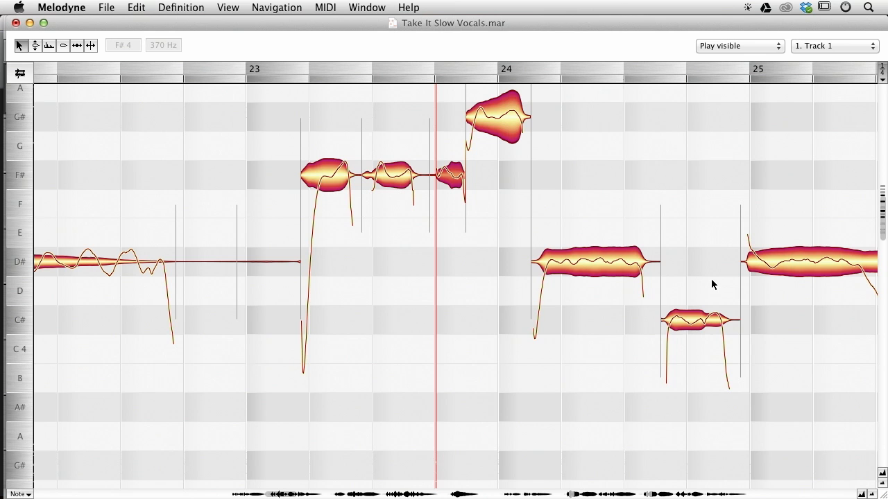
pyautogui.moveTo(661, 318); pyautogui.dragTo(653, 319)
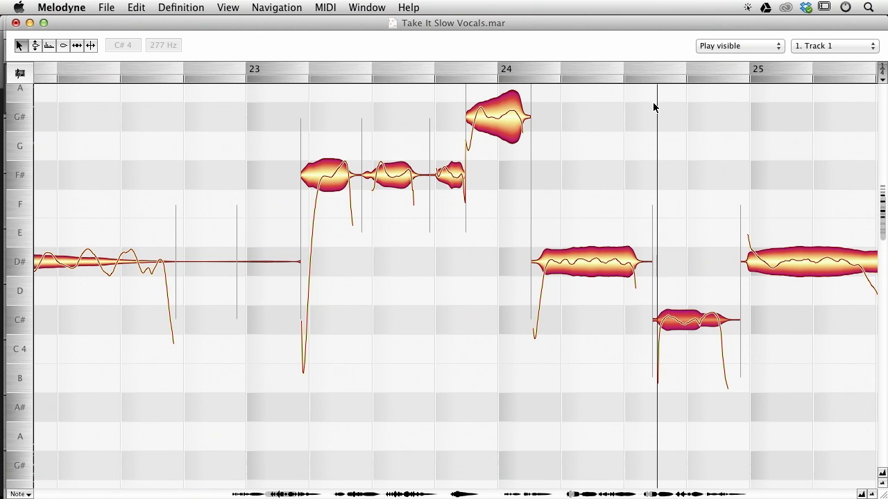
pyautogui.click(683, 369)
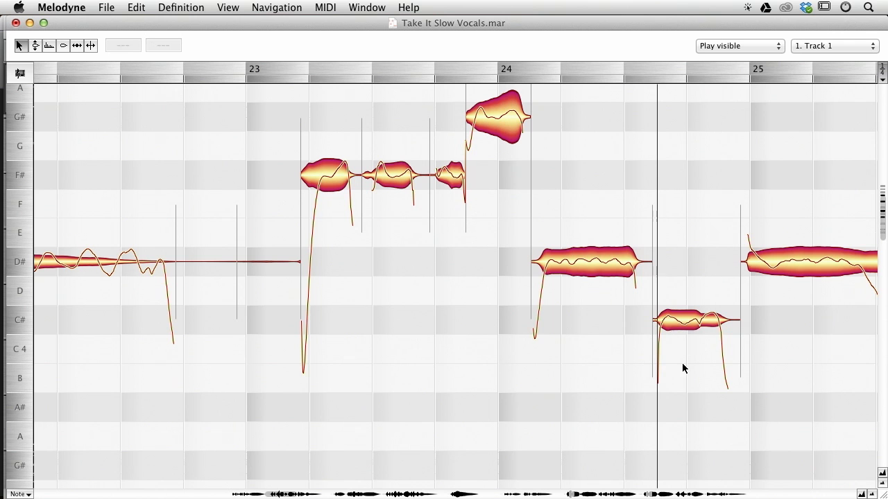
pyautogui.keyDown('super'); pyautogui.moveTo(819, 373); pyautogui.dragTo(667, 351); pyautogui.keyUp('super')
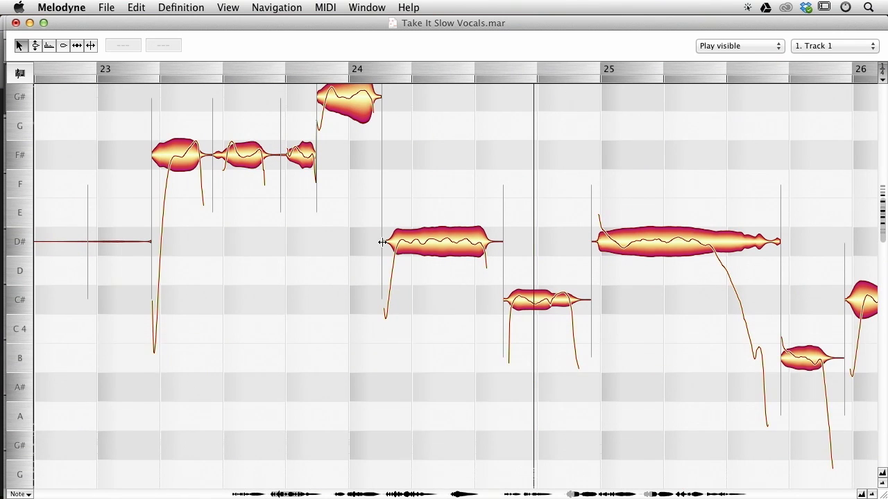
# Nudge the start of the D#4 note in bar 24 slightly earlier and play back the passage.
pyautogui.keyDown('alt'); pyautogui.moveTo(384, 242); pyautogui.dragTo(381, 242); pyautogui.keyUp('alt')
pyautogui.keyDown('super'); pyautogui.moveTo(259, 299); pyautogui.dragTo(349, 362); pyautogui.keyUp('super')
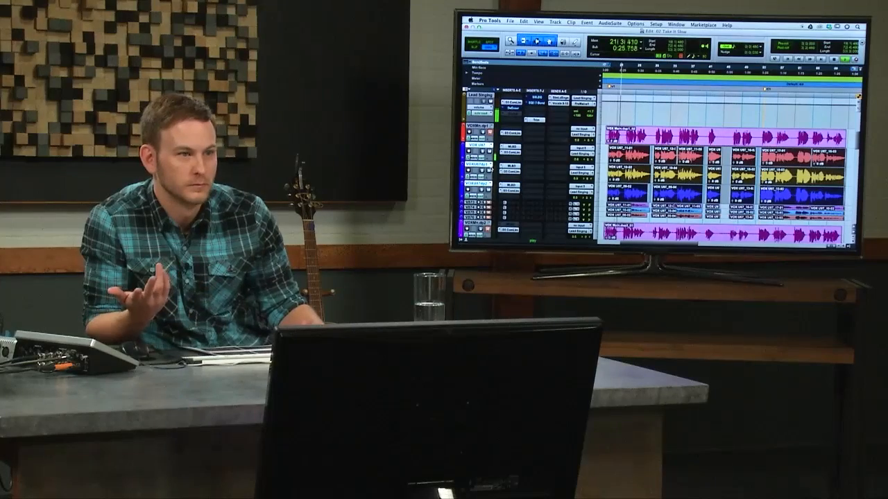
pyautogui.press('space')
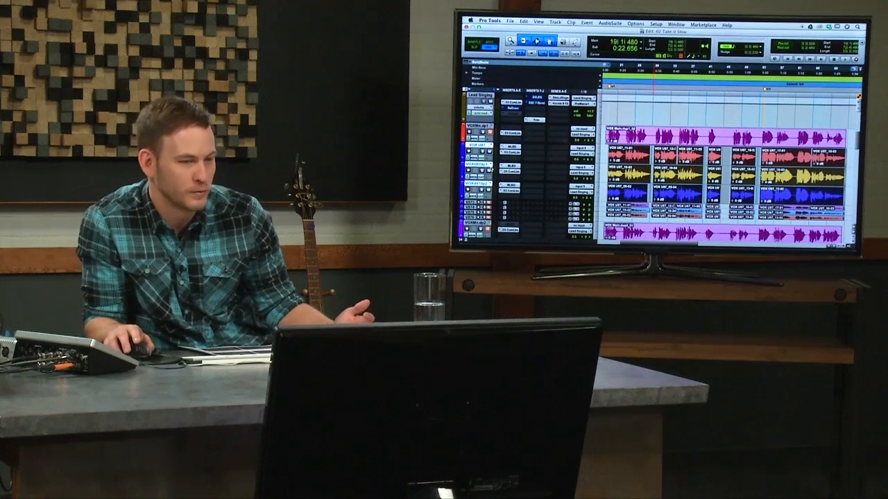
pyautogui.press('space')
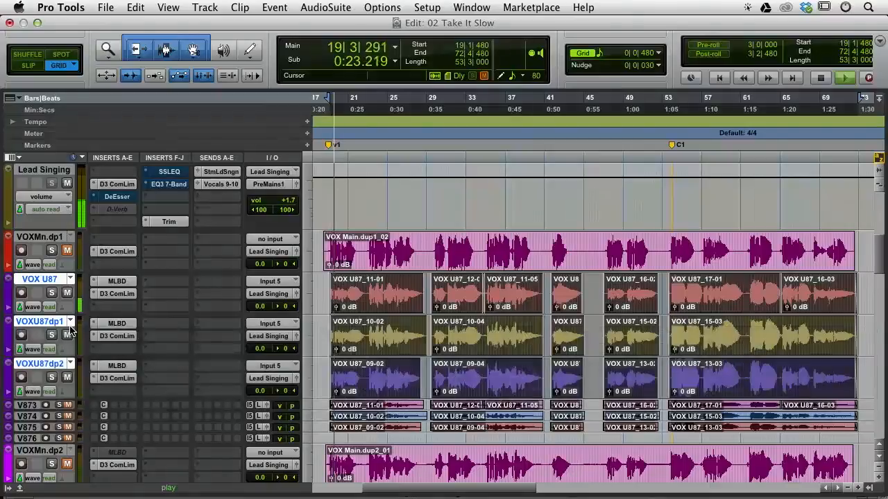
pyautogui.press('space')
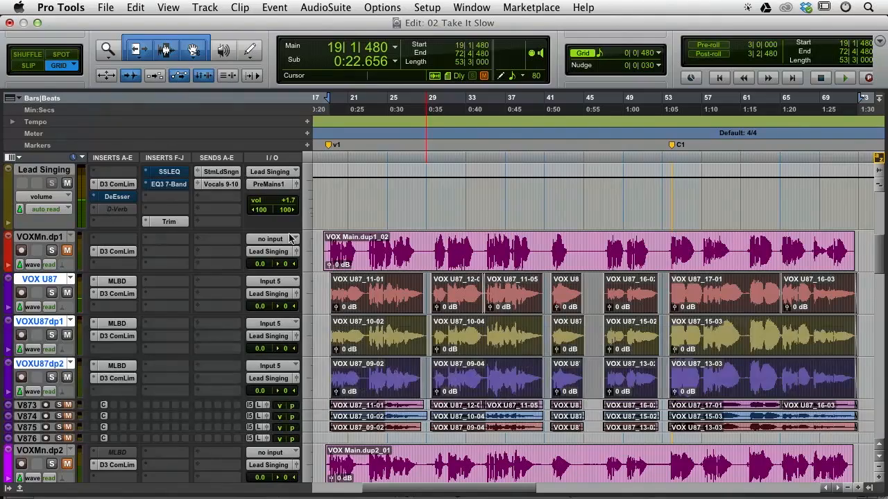
# Switch to Pro Tools and play the session from around bar 20 for comparison.
pyautogui.press('super+Tab')
pyautogui.press('super+a')
pyautogui.moveTo(385, 170); pyautogui.dragTo(385, 97)
pyautogui.press('super+Tab')
pyautogui.press('space')
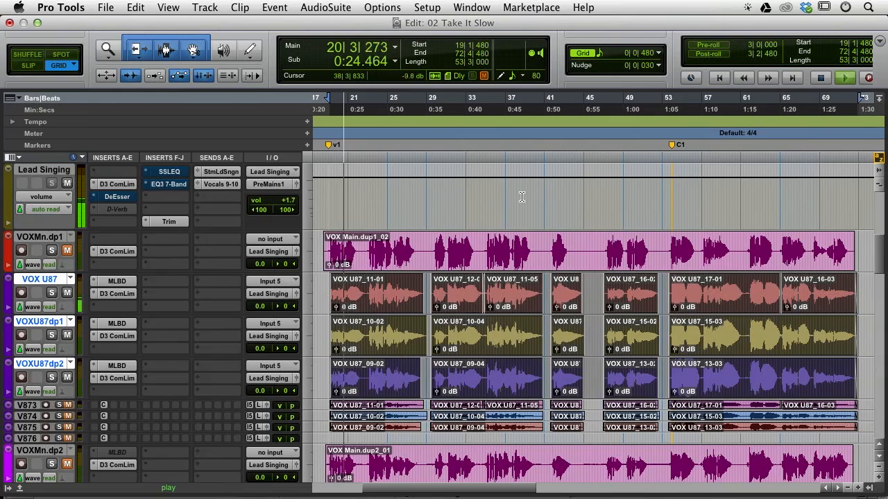
pyautogui.press('space')
# Return to Melodyne, undo the last note edit, and play back the vocal from bar 22.
pyautogui.press('super+Tab')
pyautogui.press('super+z')
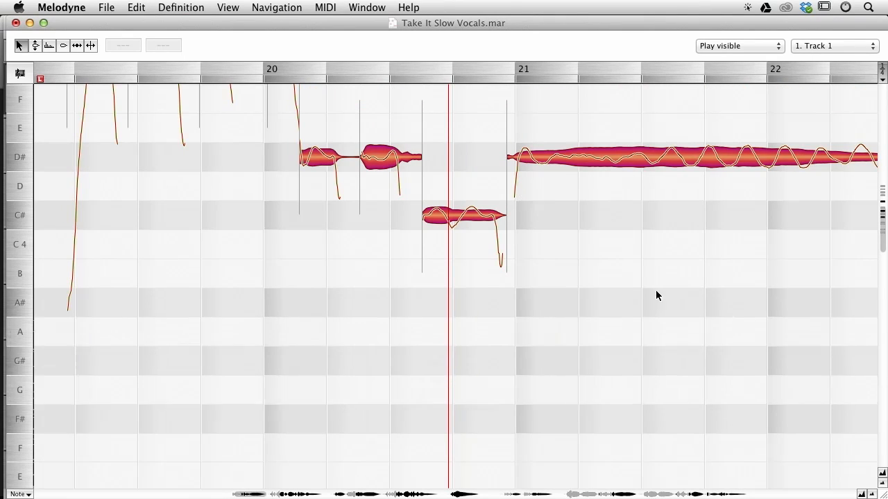
pyautogui.moveTo(704, 300); pyautogui.dragTo(464, 343)
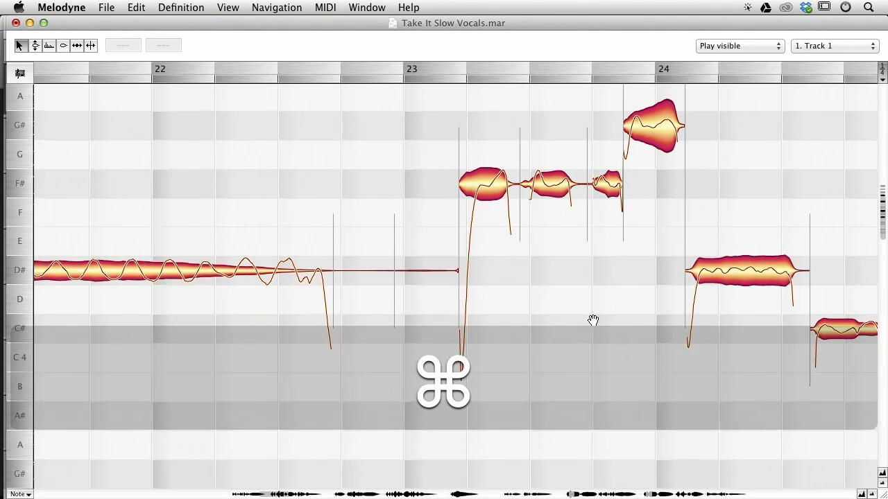
pyautogui.moveTo(594, 319); pyautogui.dragTo(395, 359)
pyautogui.click(202, 210)
pyautogui.press('space')
pyautogui.moveTo(681, 267); pyautogui.dragTo(518, 233)
pyautogui.moveTo(631, 216); pyautogui.dragTo(575, 210)
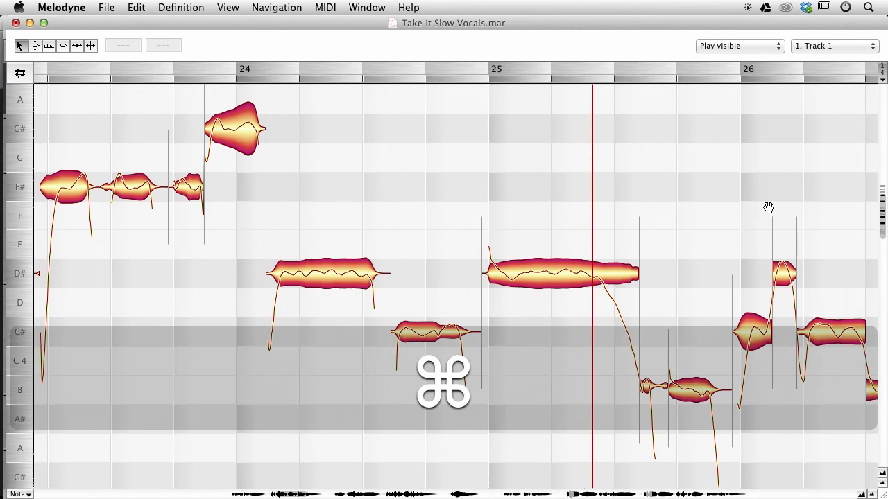
pyautogui.moveTo(413, 219); pyautogui.dragTo(630, 249)
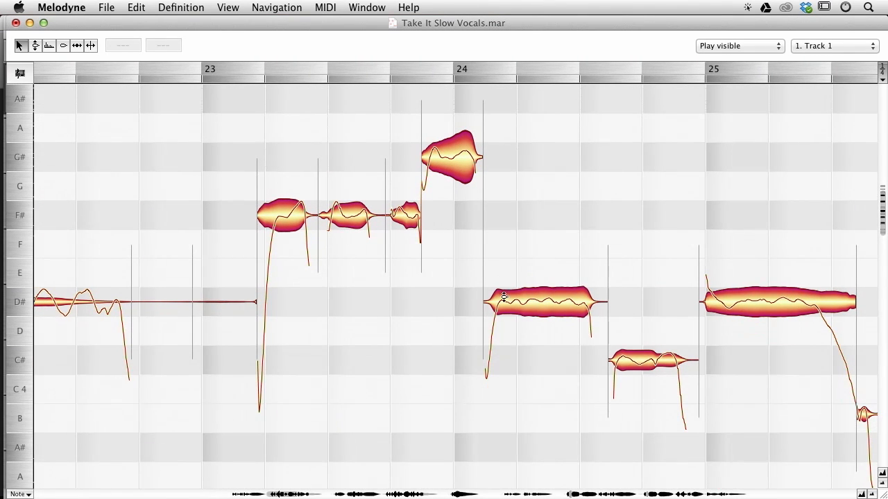
# Try extending the D#4 note in bar 24 earlier over the G#4 note, play it back, and undo it.
pyautogui.moveTo(478, 299); pyautogui.dragTo(423, 302)
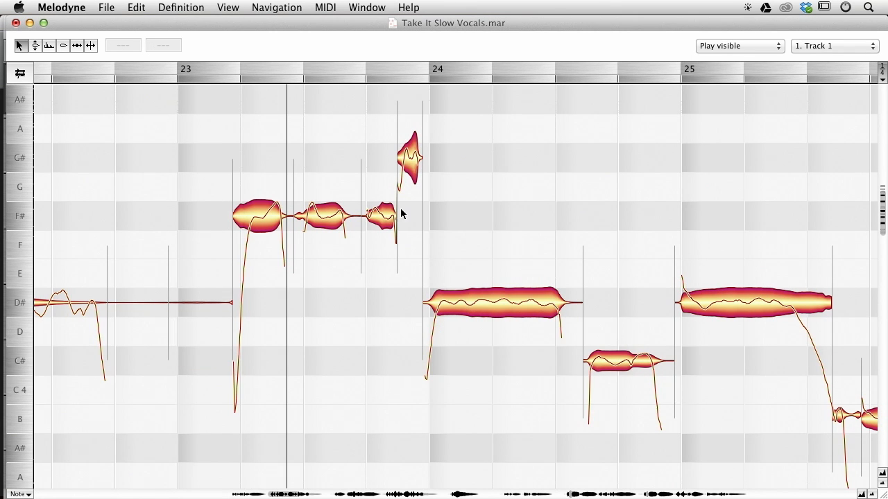
pyautogui.press('space')
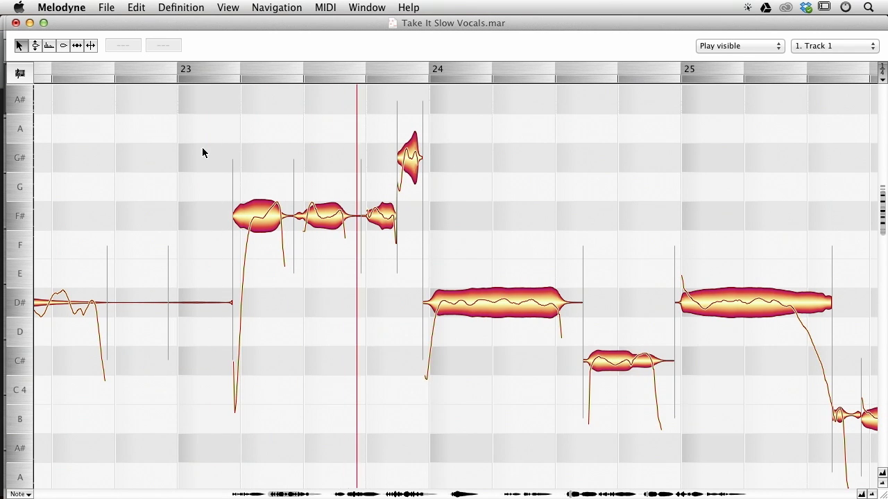
pyautogui.press('space')
pyautogui.press('cmd+z')
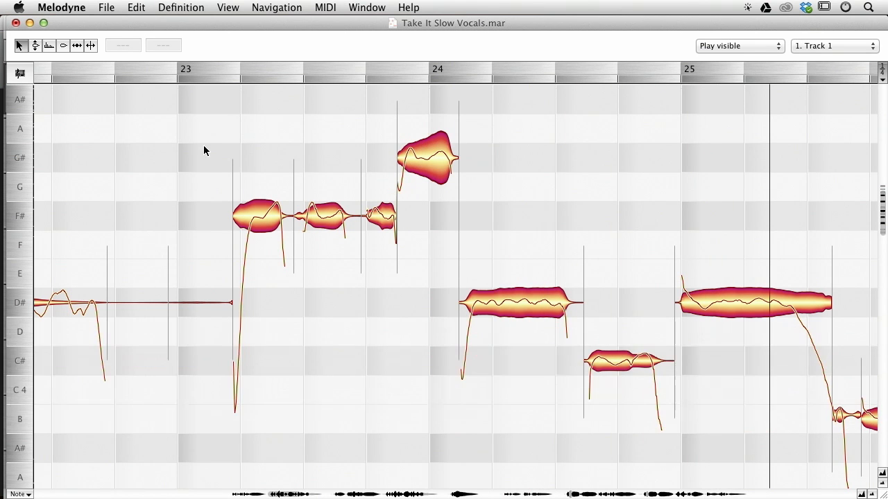
# Select the D#4 note at bar 25 and play back the passage from bar 24.
pyautogui.hscroll(5, 486, 138)
pyautogui.scroll(-1, 485, 139)
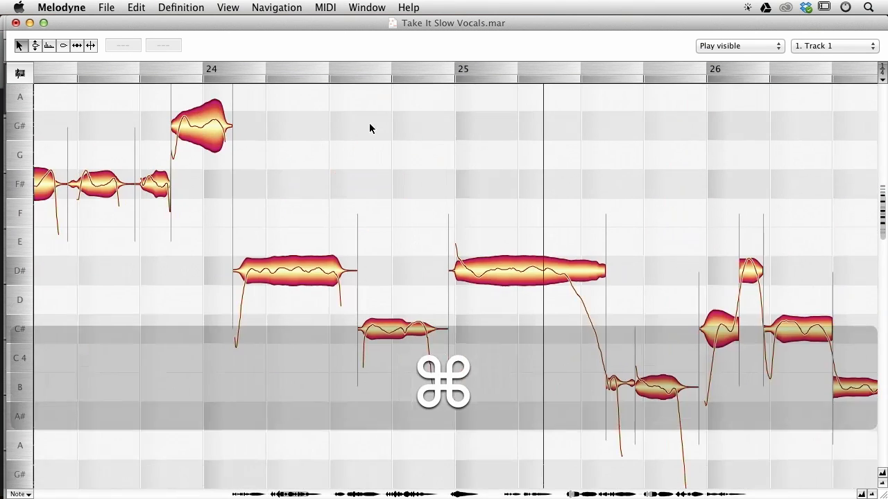
pyautogui.click(297, 159)
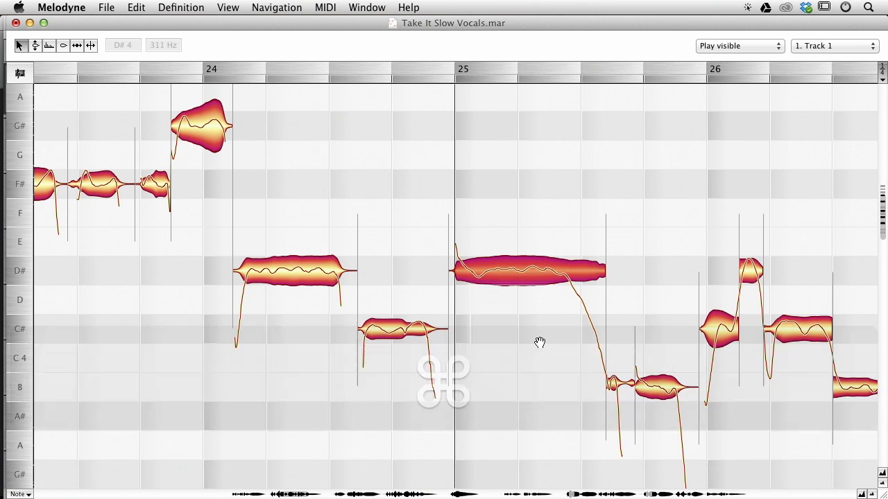
pyautogui.hscroll(3, 368, 309)
pyautogui.scroll(-2, 367, 309)
pyautogui.click(209, 326)
pyautogui.press('space')
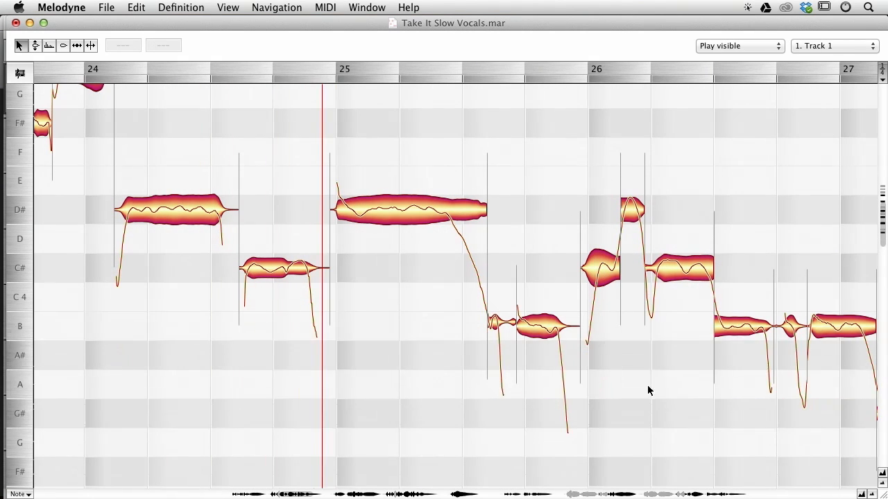
# Adjust the boundary between the B3 notes after bar 25 and play back from bar 24.
pyautogui.moveTo(563, 355); pyautogui.dragTo(515, 337)
pyautogui.moveTo(472, 313); pyautogui.dragTo(453, 304)
pyautogui.press('space')
pyautogui.click(252, 303)
pyautogui.press('space')
# Move the boundary between the two short B3 notes in bar 26 slightly earlier.
pyautogui.moveTo(610, 362); pyautogui.dragTo(366, 315)
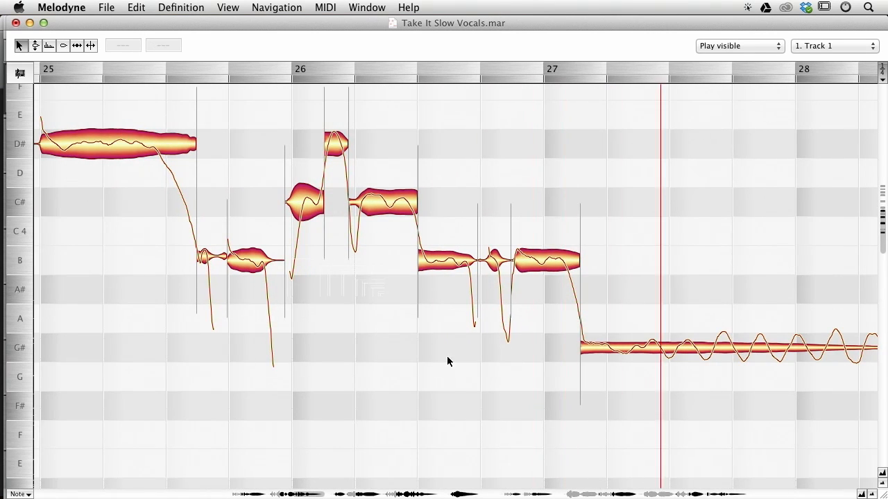
pyautogui.moveTo(652, 402); pyautogui.dragTo(538, 379)
pyautogui.press('space')
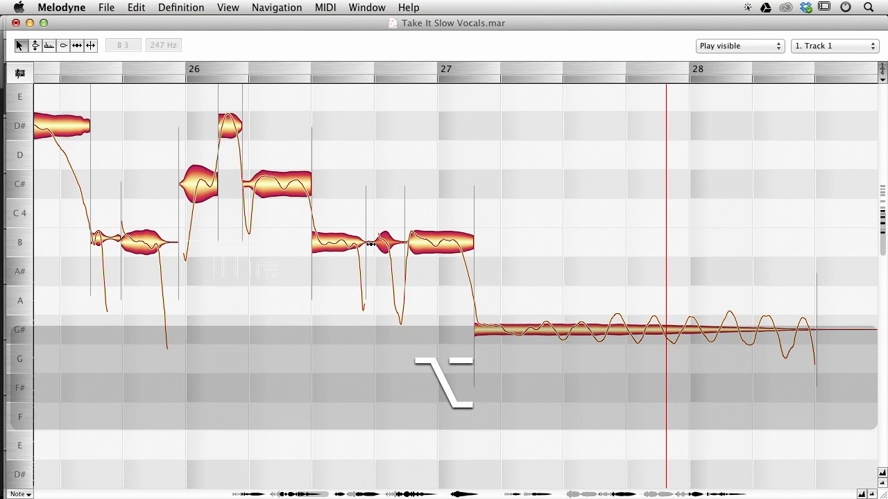
pyautogui.moveTo(375, 244); pyautogui.dragTo(366, 244)
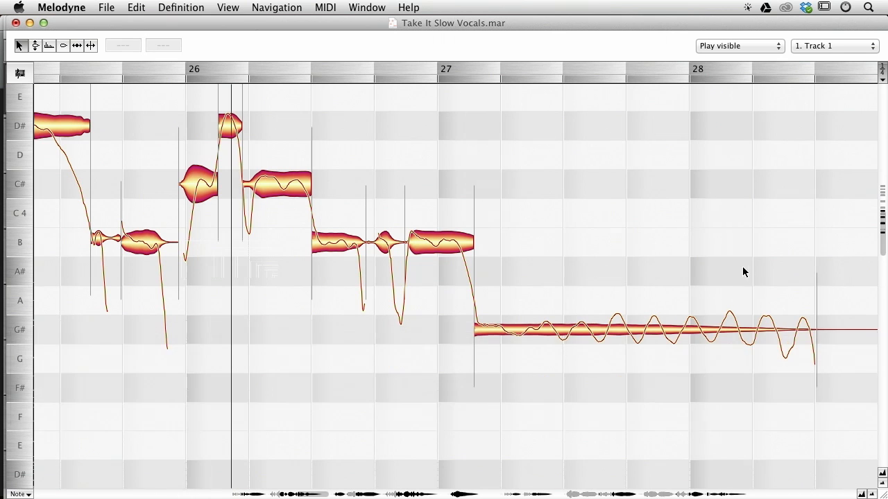
# Scroll ahead to bar 29 and save the Melodyne project.
pyautogui.moveTo(751, 266); pyautogui.dragTo(662, 270)
pyautogui.moveTo(723, 179); pyautogui.dragTo(289, 187)
pyautogui.moveTo(554, 188); pyautogui.dragTo(400, 147)
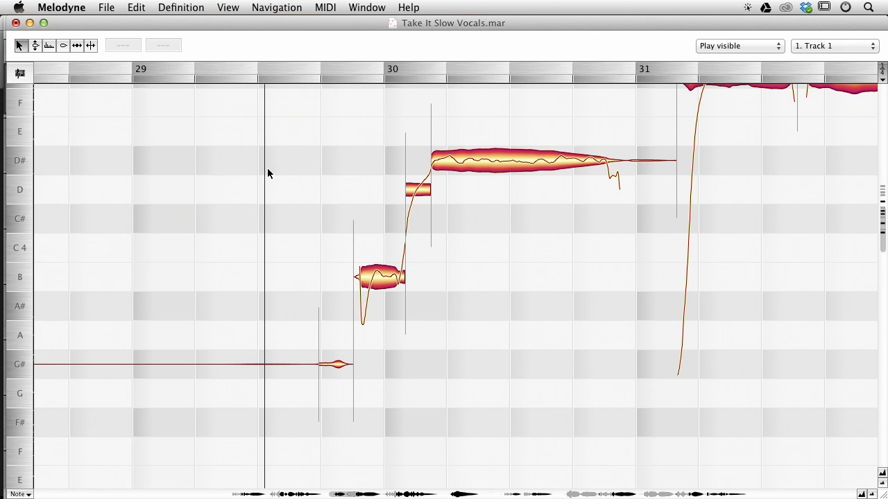
pyautogui.press('super+s')
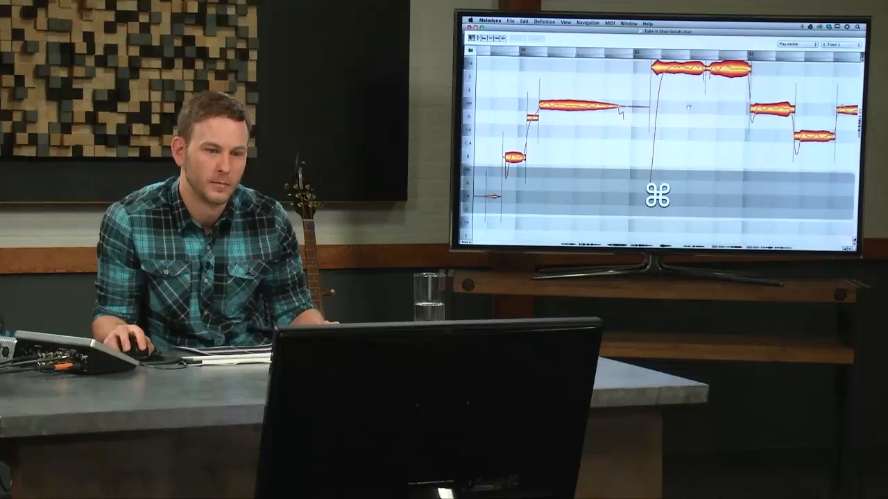
# Move the start of the D#4 note in bar 32 slightly earlier.
pyautogui.hscroll(2, 659, 139)
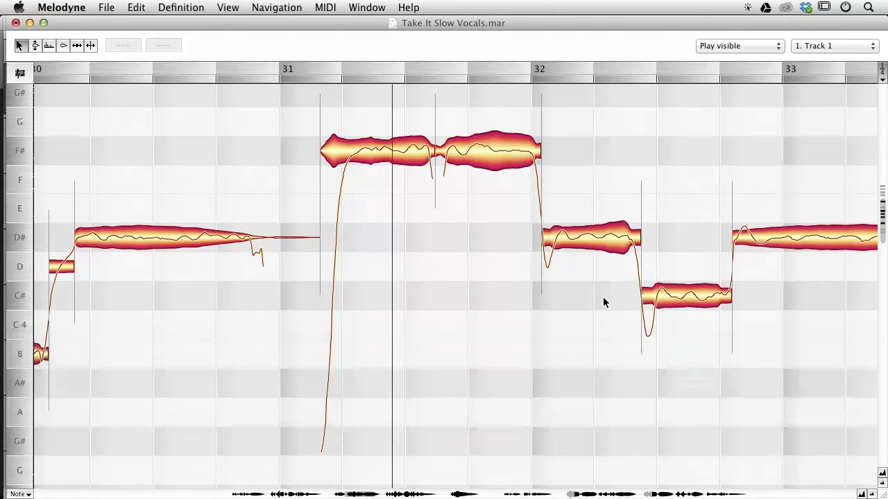
pyautogui.keyDown('alt'); pyautogui.click(474, 218); pyautogui.keyUp('alt')
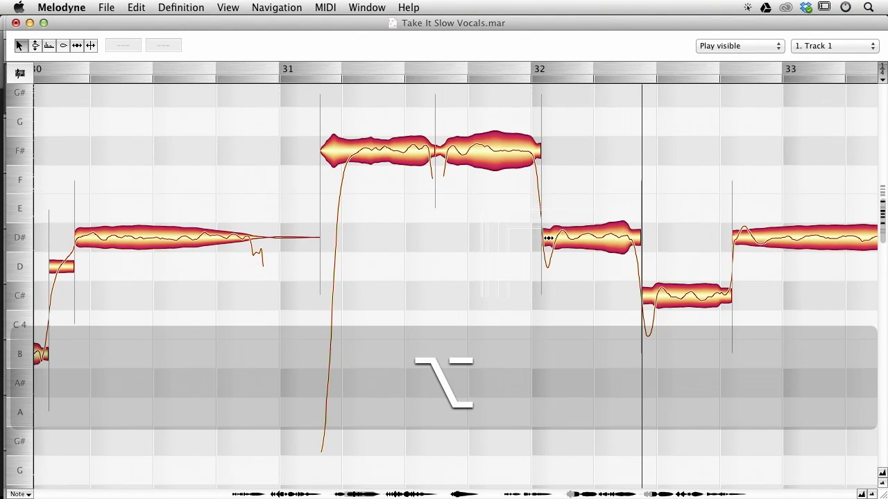
pyautogui.moveTo(548, 238); pyautogui.dragTo(539, 239)
# Nudge the start of the C#4 note in bar 36 slightly earlier.
pyautogui.moveTo(500, 263); pyautogui.dragTo(278, 188)
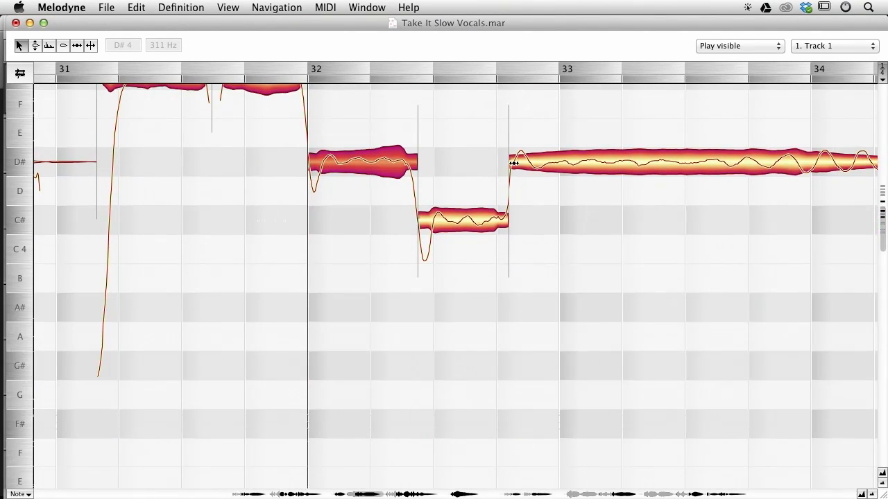
pyautogui.moveTo(683, 216); pyautogui.dragTo(439, 275)
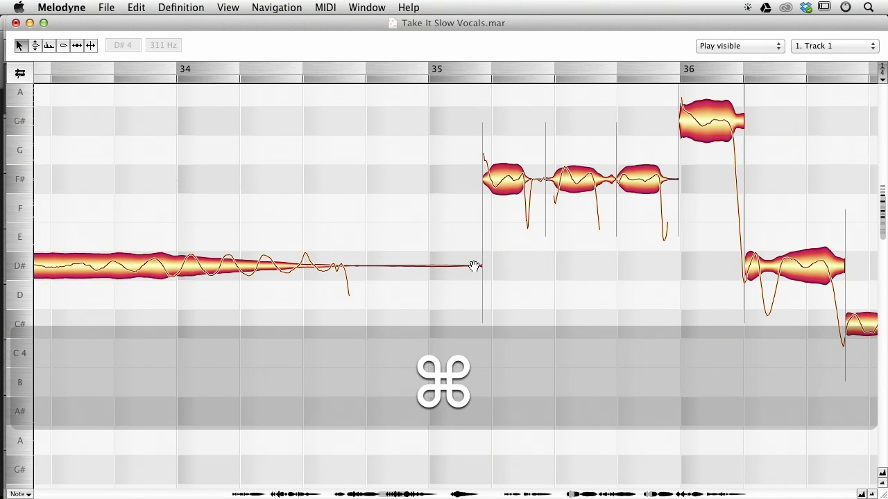
pyautogui.moveTo(542, 251); pyautogui.dragTo(498, 266)
pyautogui.moveTo(442, 200); pyautogui.dragTo(450, 199)
pyautogui.moveTo(608, 265); pyautogui.dragTo(519, 269)
pyautogui.moveTo(592, 229); pyautogui.dragTo(476, 145)
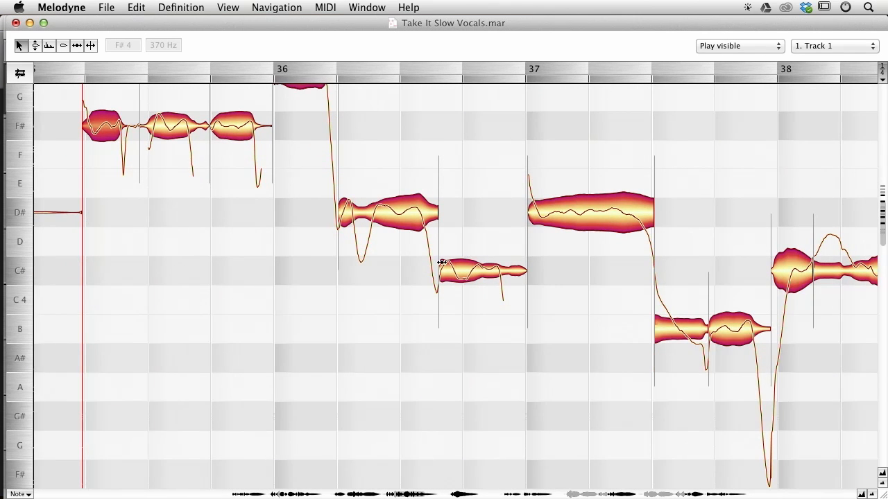
pyautogui.moveTo(443, 266); pyautogui.dragTo(438, 265)
# Split the C#4 note in bar 38 where its pitch rises.
pyautogui.moveTo(523, 257); pyautogui.dragTo(390, 235)
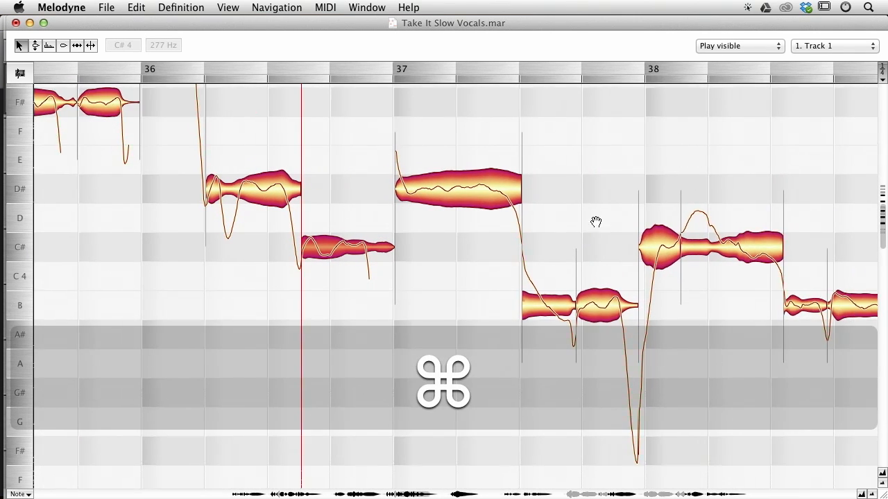
pyautogui.moveTo(713, 233); pyautogui.dragTo(528, 143)
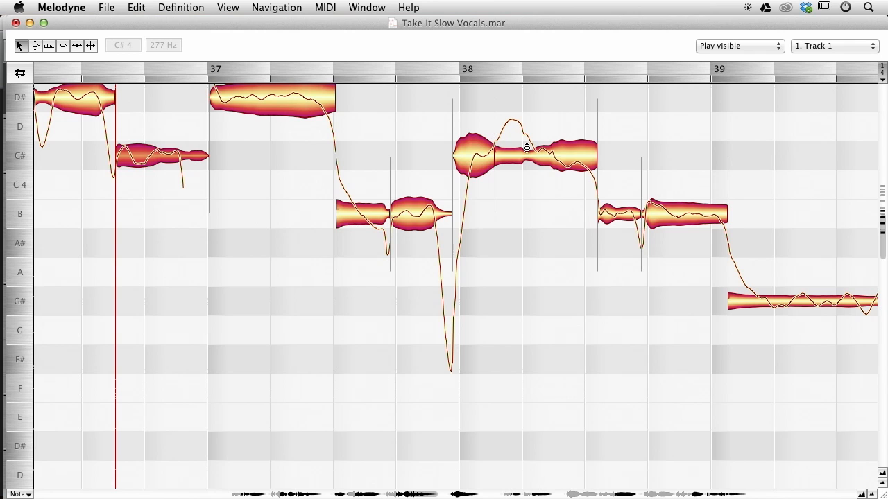
pyautogui.doubleClick(530, 138)
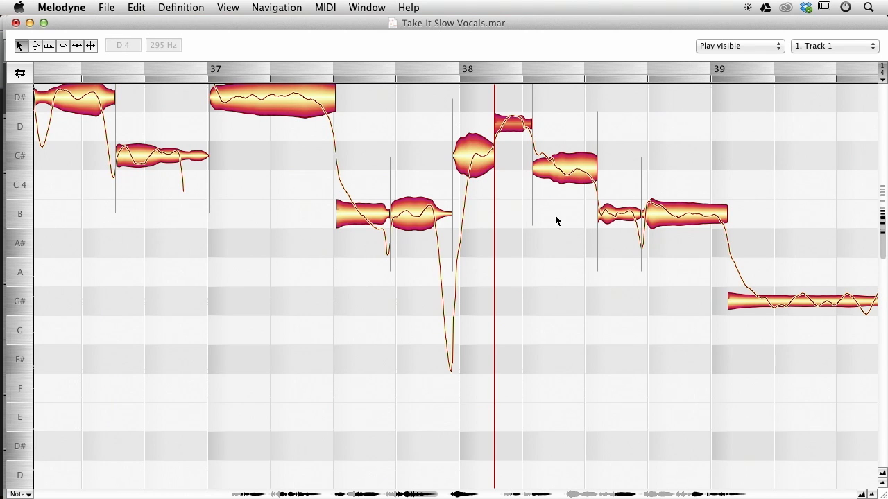
# Play back from bar 37, then raise the newly split segment in bar 38 to D#4.
pyautogui.moveTo(578, 230); pyautogui.dragTo(454, 267)
pyautogui.click(230, 150)
pyautogui.press('space')
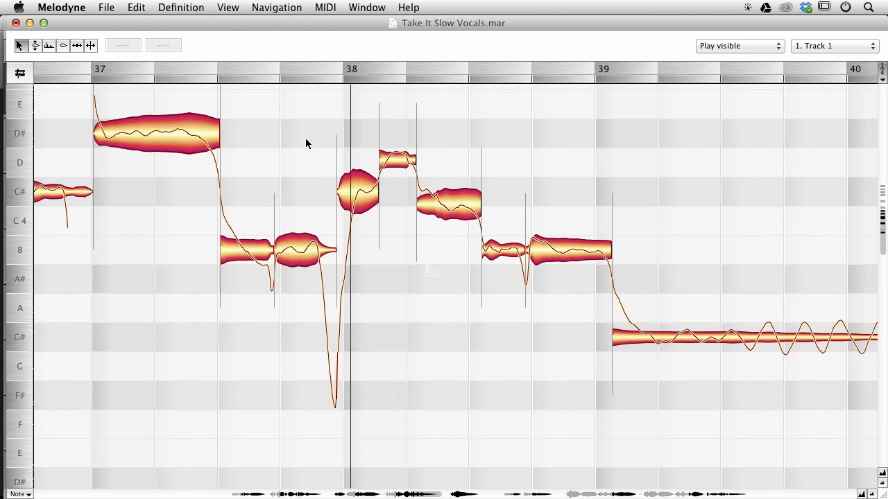
pyautogui.press('space')
pyautogui.moveTo(397, 159); pyautogui.dragTo(398, 130)
# Apply Correct Pitch to the selected segment with 100% pitch center and 100% pitch drift correction.
pyautogui.press('space')
pyautogui.moveTo(372, 262); pyautogui.dragTo(577, 232)
pyautogui.press('space')
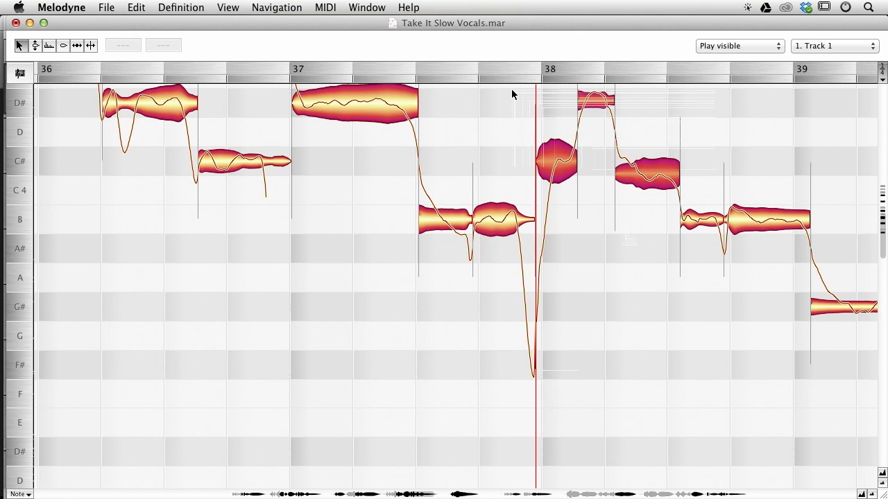
pyautogui.press('alt+super+p')
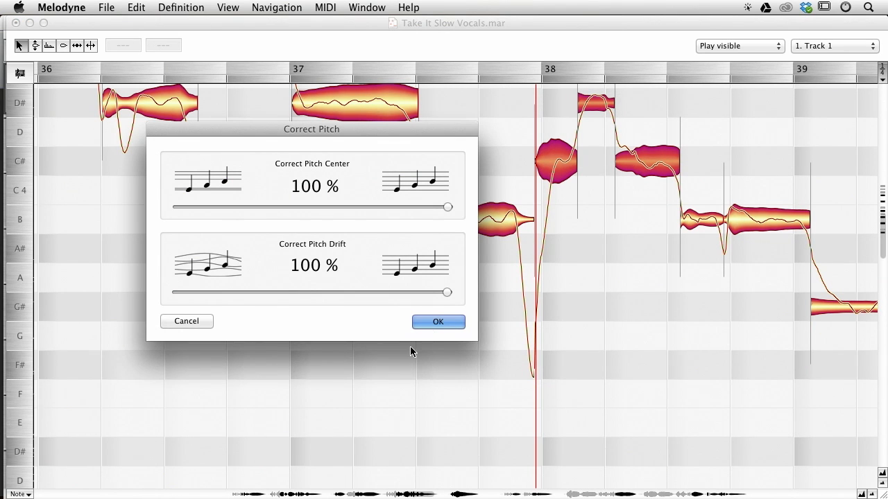
pyautogui.click(440, 322)
# Move the start of the D#4 note at bar 37 slightly earlier and play back the passage.
pyautogui.scroll(2, 257, 277)
pyautogui.hscroll(2, 257, 277)
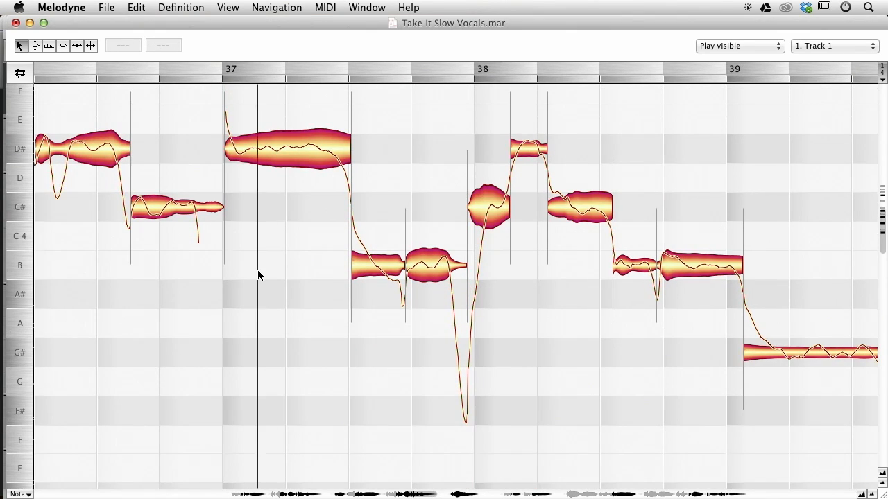
pyautogui.click(209, 297)
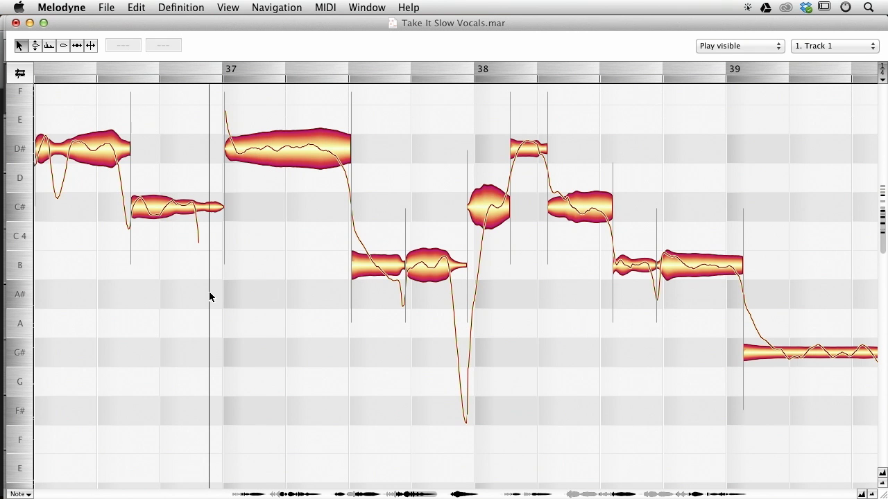
pyautogui.moveTo(225, 159); pyautogui.dragTo(221, 159)
pyautogui.press('space')
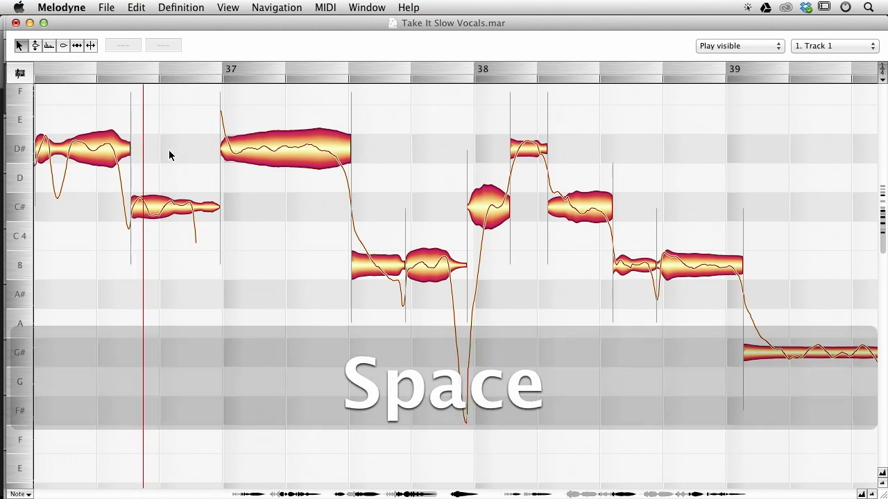
pyautogui.press('space')
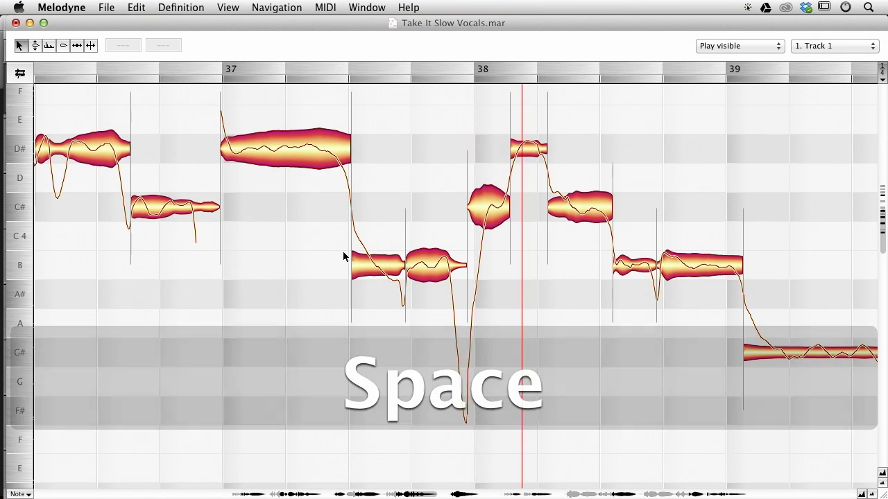
# Extend the D#4 note in bar 37 later and split off its end as a separate segment.
pyautogui.moveTo(352, 121); pyautogui.dragTo(377, 123)
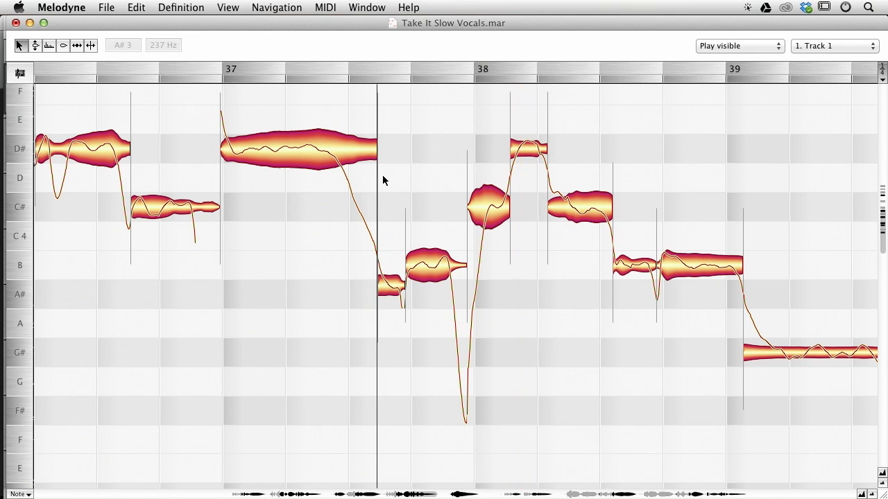
pyautogui.doubleClick(329, 124)
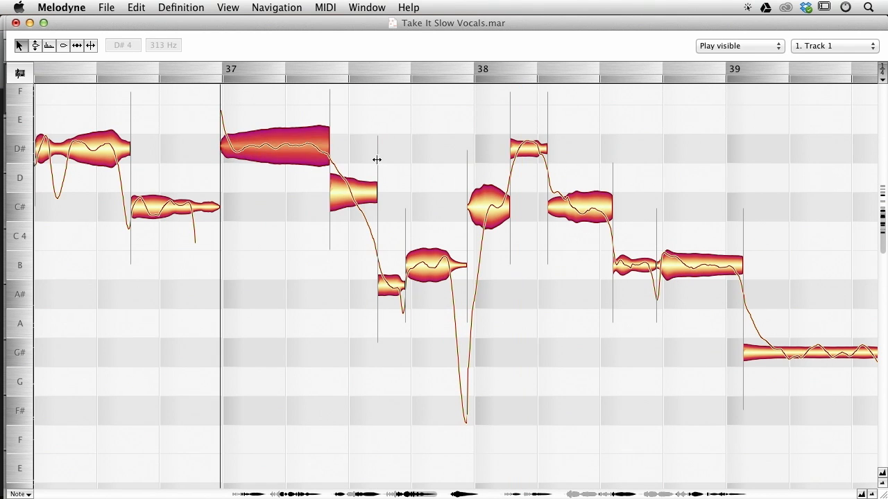
pyautogui.moveTo(377, 159); pyautogui.dragTo(380, 161)
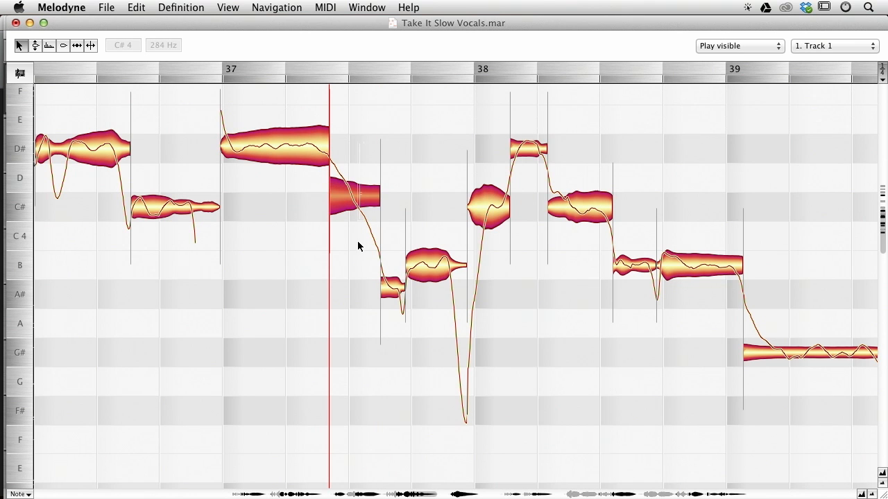
# Play back the passage from bar 37.
pyautogui.click(224, 214)
pyautogui.press('space')
pyautogui.press('space')
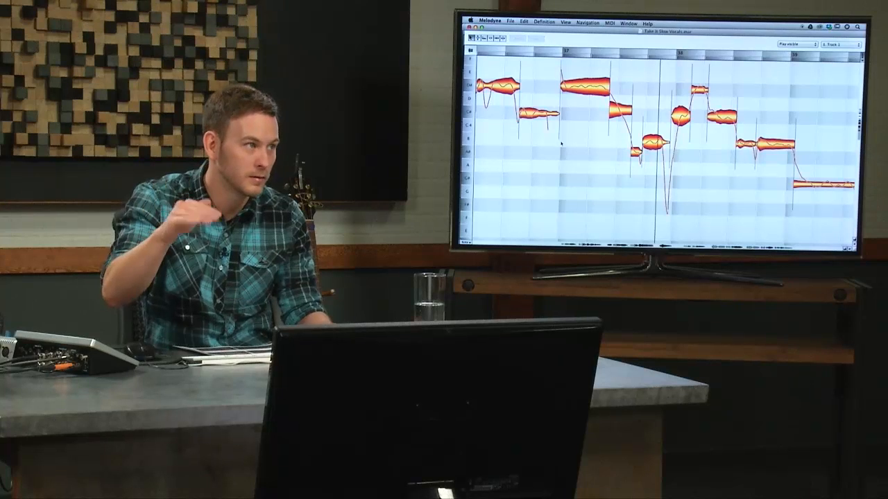
# Reset all pitch-related changes on the new segment to original.
pyautogui.click(617, 109)
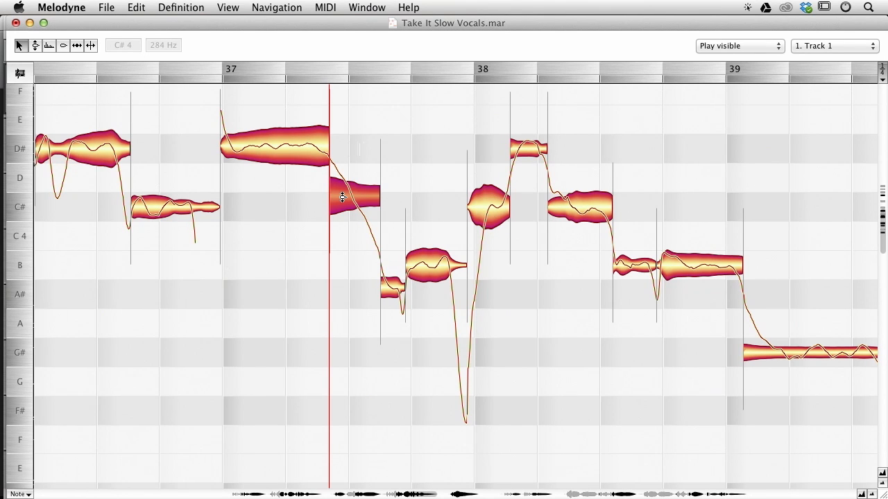
pyautogui.click(108, 8)
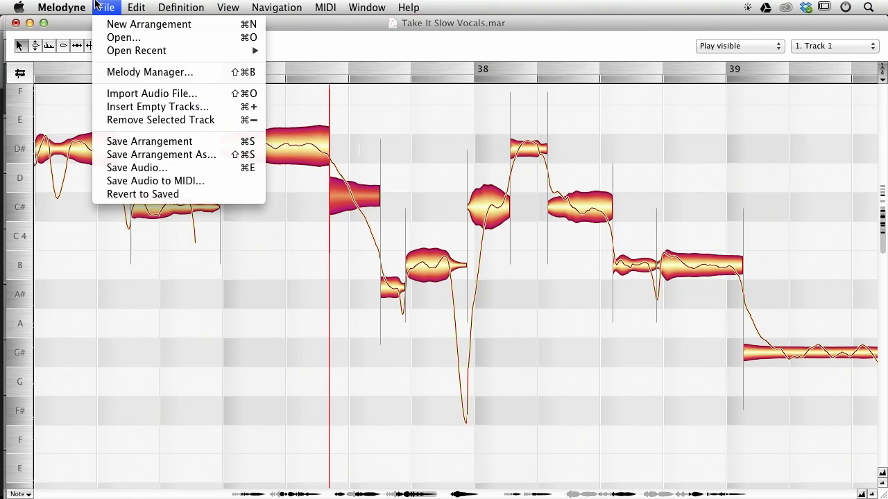
pyautogui.moveTo(212, 172)
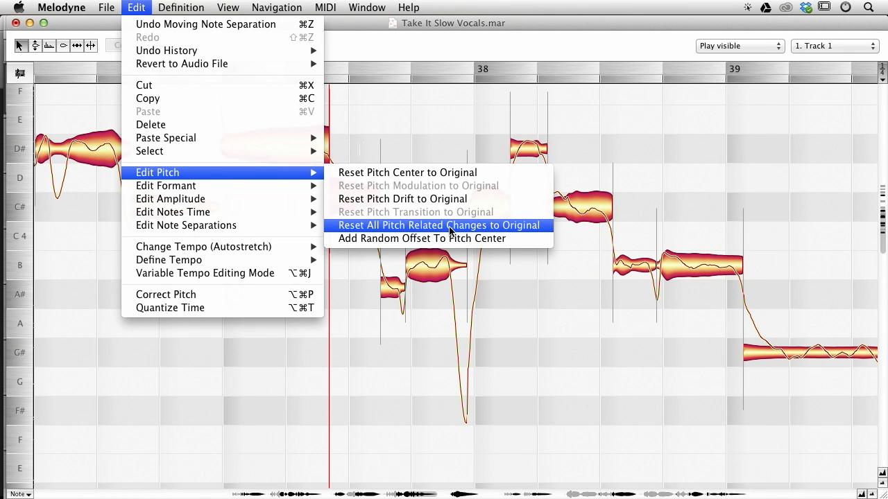
pyautogui.click(524, 228)
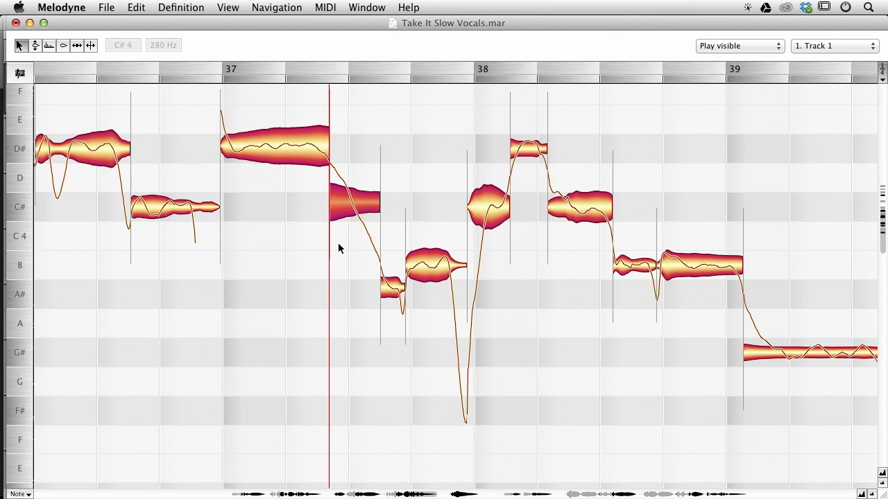
# Undo the last three edits.
pyautogui.press('super+z')
pyautogui.press('super+z')
pyautogui.press('super+z')
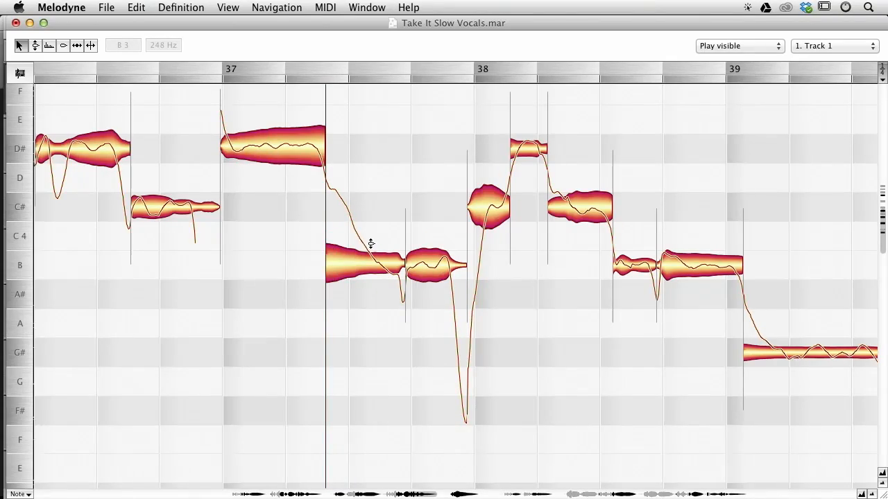
# Split the B3 note after the D#4 note in bar 37 and reset all pitch-related changes on its first part.
pyautogui.doubleClick(366, 239)
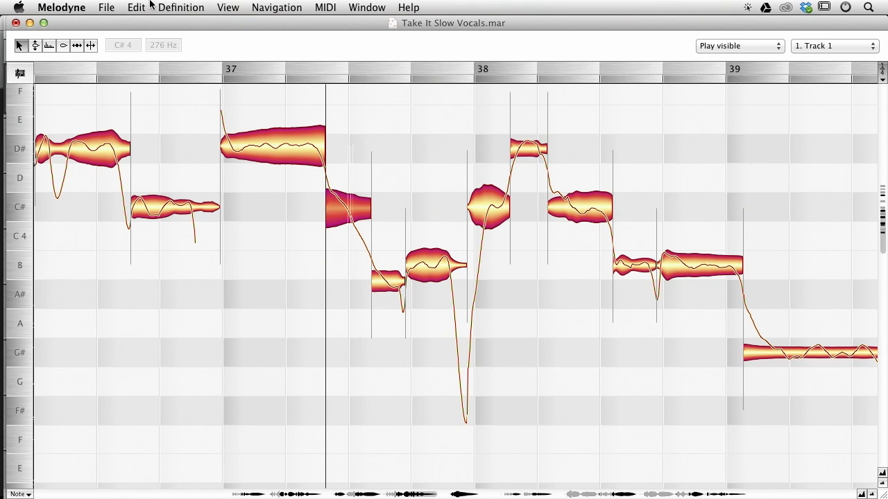
pyautogui.click(129, 8)
pyautogui.moveTo(181, 172)
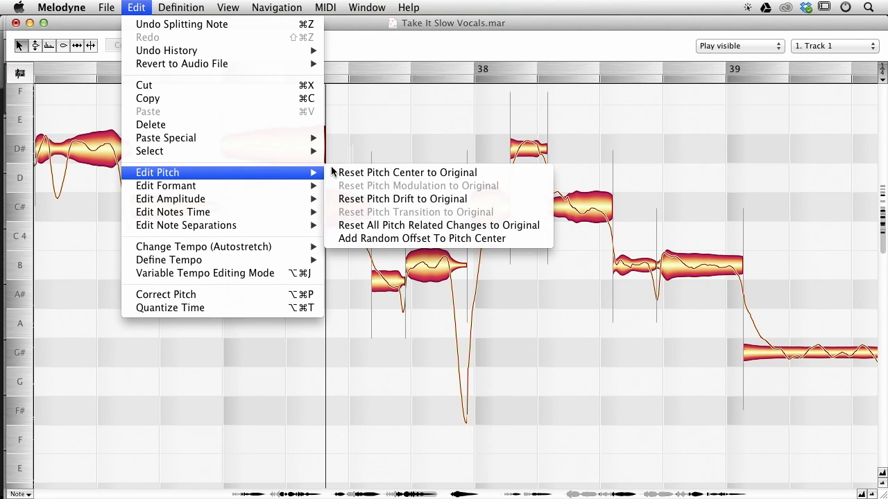
pyautogui.click(376, 226)
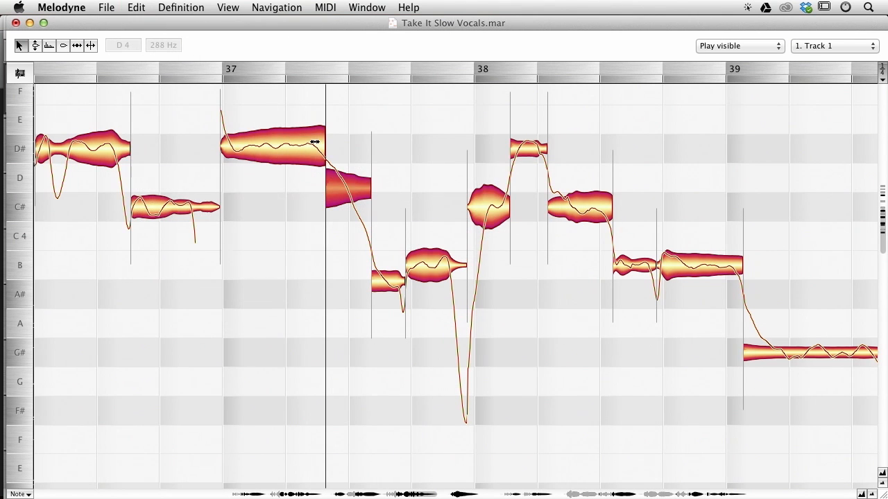
# Apply Correct Pitch to the D#4 note in bar 37.
pyautogui.click(385, 285)
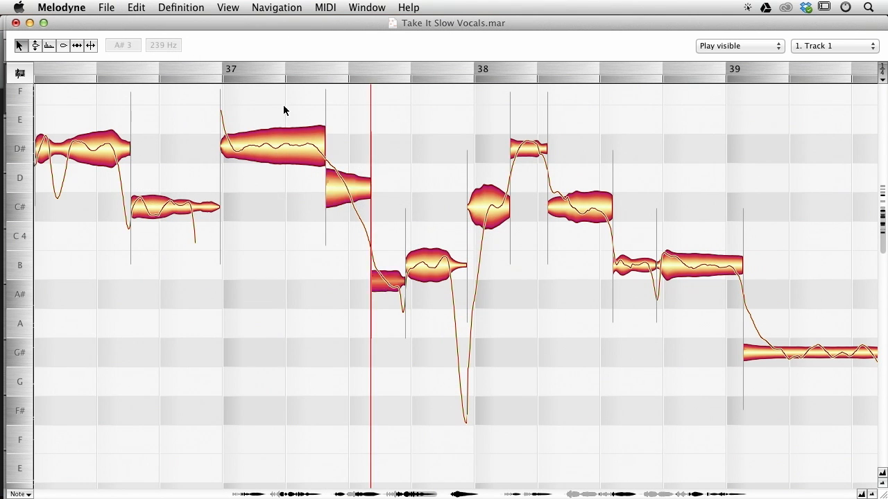
pyautogui.click(283, 140)
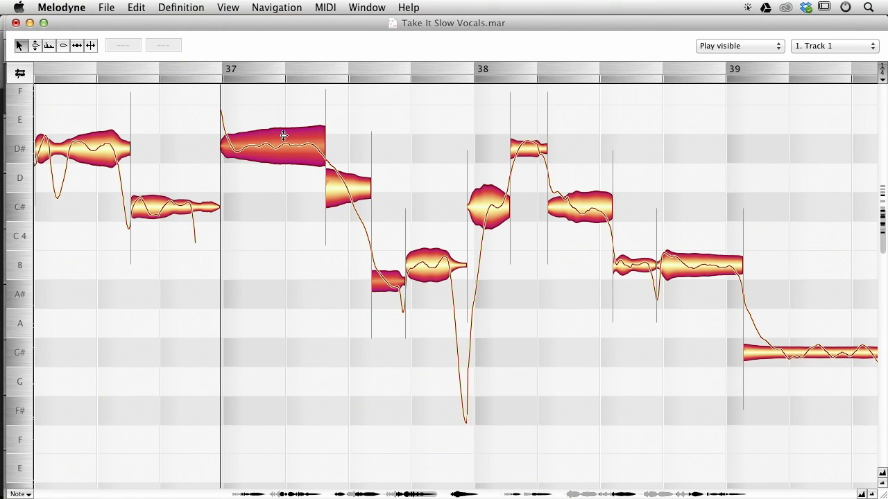
pyautogui.press('alt+super+p')
pyautogui.press('Return')
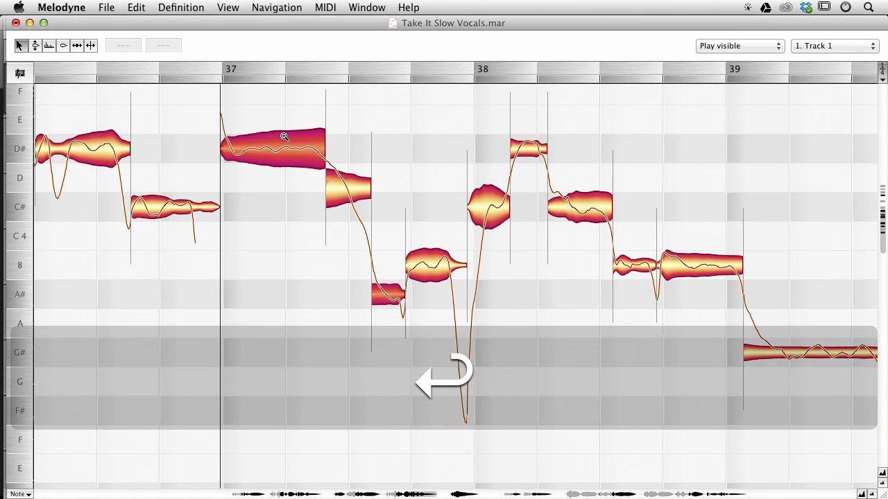
# Lower the segment following the D#4 note in bar 37 to C#4 and play back the passage.
pyautogui.click(276, 248)
pyautogui.moveTo(350, 184); pyautogui.dragTo(352, 206)
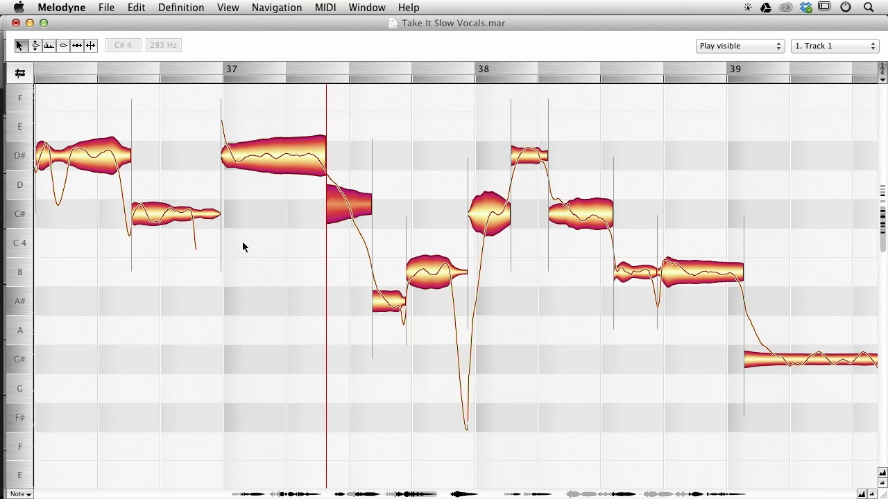
pyautogui.click(157, 310)
pyautogui.press('space')
pyautogui.press('space')
# Raise the A#3 segment before the B3 note in bar 37 to B3 and play back the passage.
pyautogui.moveTo(388, 302); pyautogui.dragTo(389, 274)
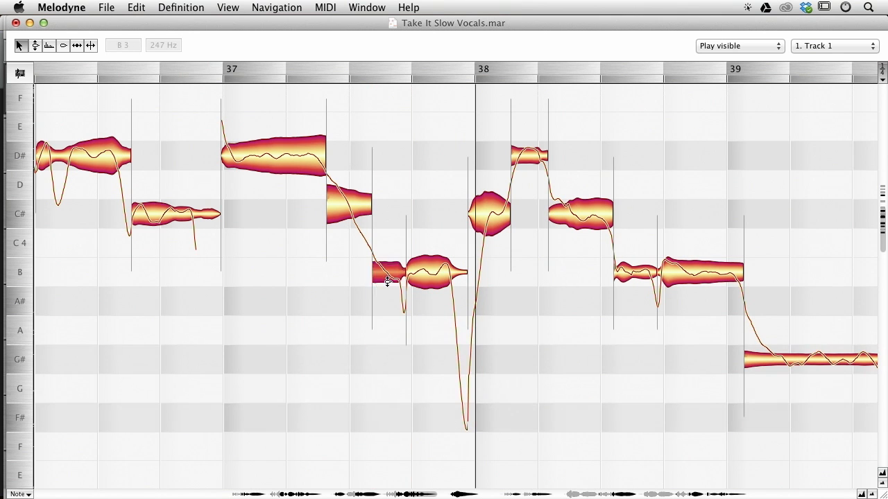
pyautogui.click(209, 186)
pyautogui.press('space')
pyautogui.press('space')
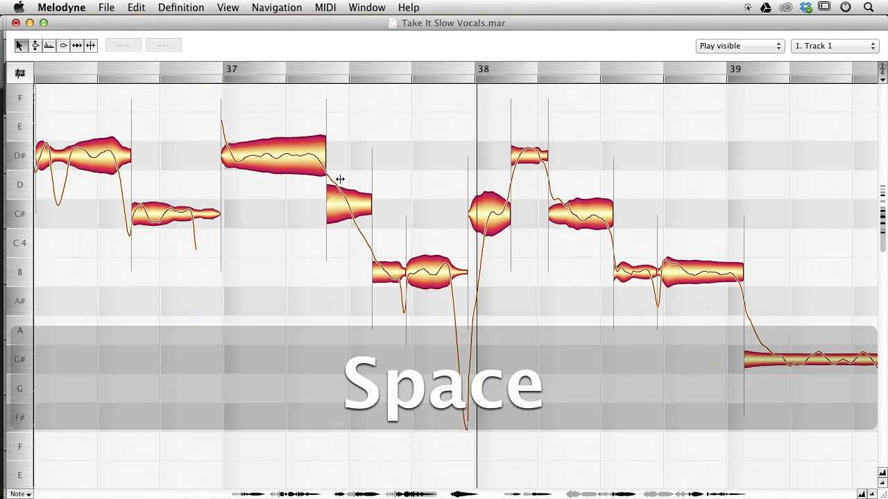
# Try splitting the C#4 segment into three pieces stepped down through D, C# and C4, then undo those edits.
pyautogui.doubleClick(339, 179)
pyautogui.doubleClick(351, 199)
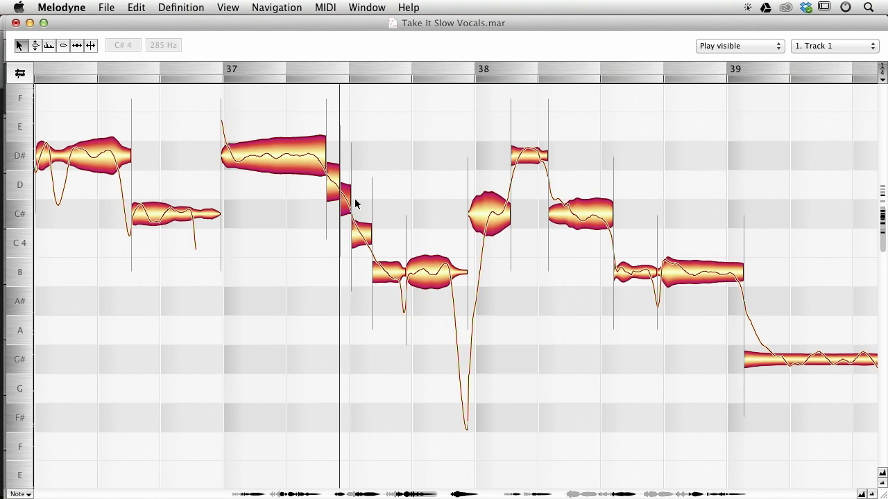
pyautogui.doubleClick(363, 223)
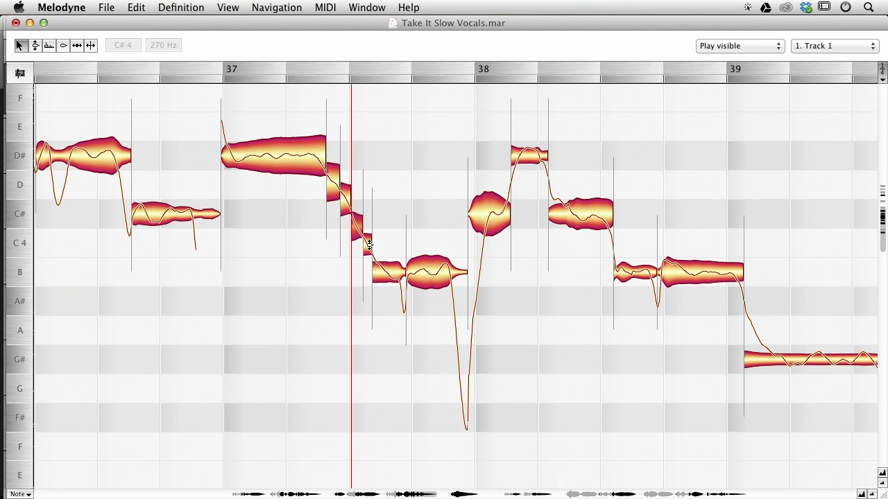
pyautogui.click(343, 206)
pyautogui.press('super')
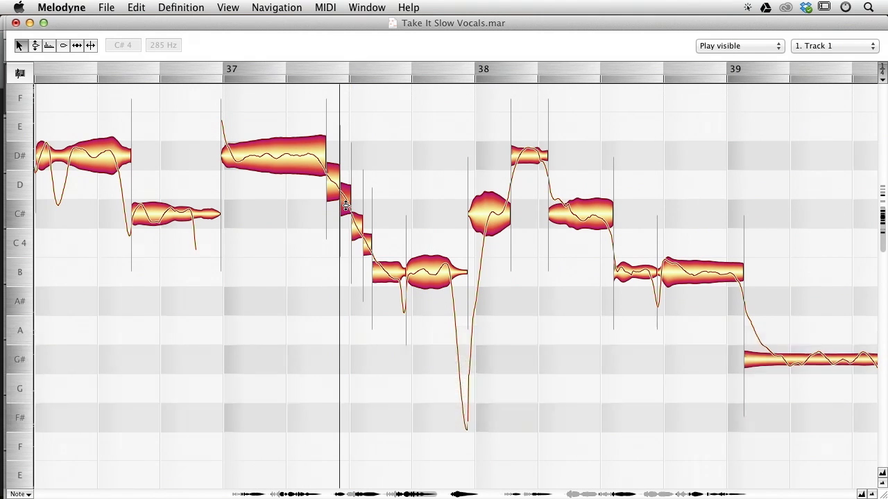
pyautogui.press('alt')
pyautogui.moveTo(346, 206); pyautogui.dragTo(333, 169)
pyautogui.moveTo(359, 223); pyautogui.dragTo(358, 206)
pyautogui.moveTo(367, 240); pyautogui.dragTo(368, 229)
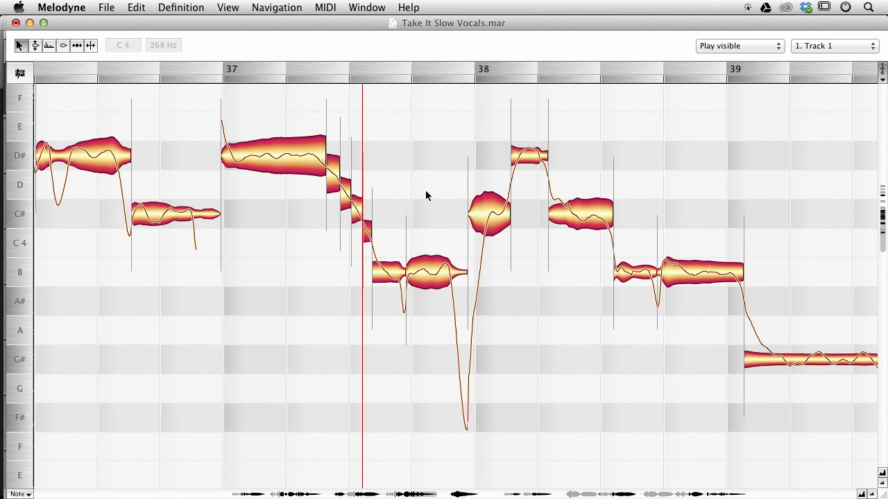
pyautogui.press('super+z')
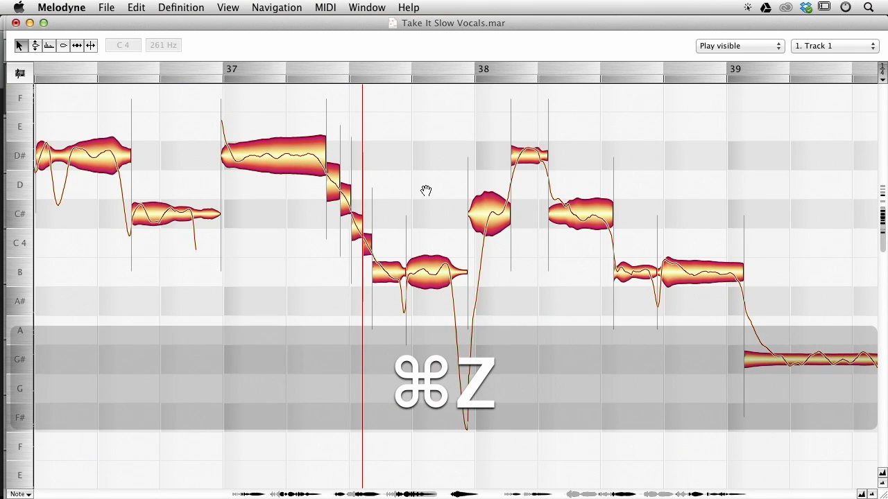
pyautogui.press('super+z')
pyautogui.press('super+z')
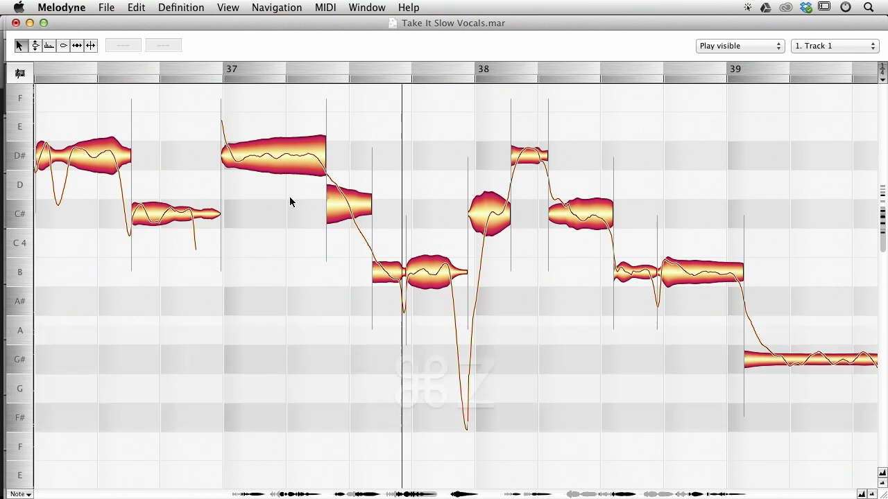
# Move the boundary between the C#4 and B3 notes in bar 38 earlier and play back the passage.
pyautogui.moveTo(538, 352); pyautogui.dragTo(408, 315)
pyautogui.press('space')
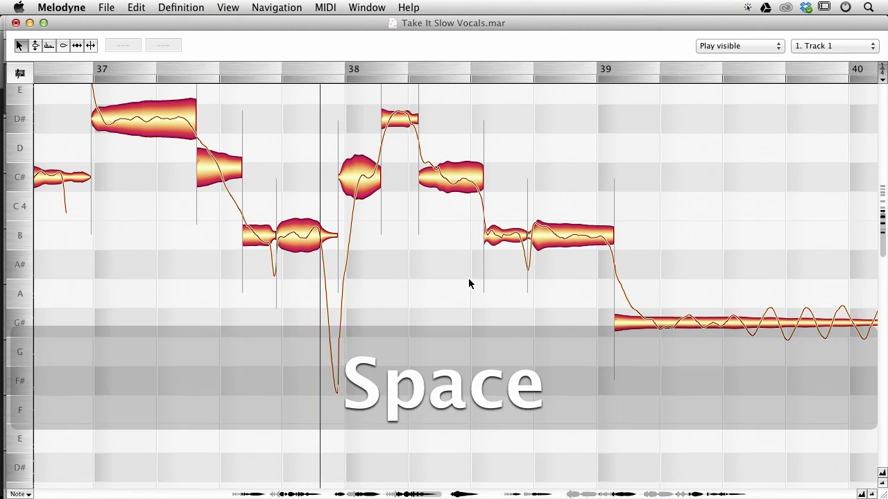
pyautogui.moveTo(495, 303); pyautogui.dragTo(396, 317)
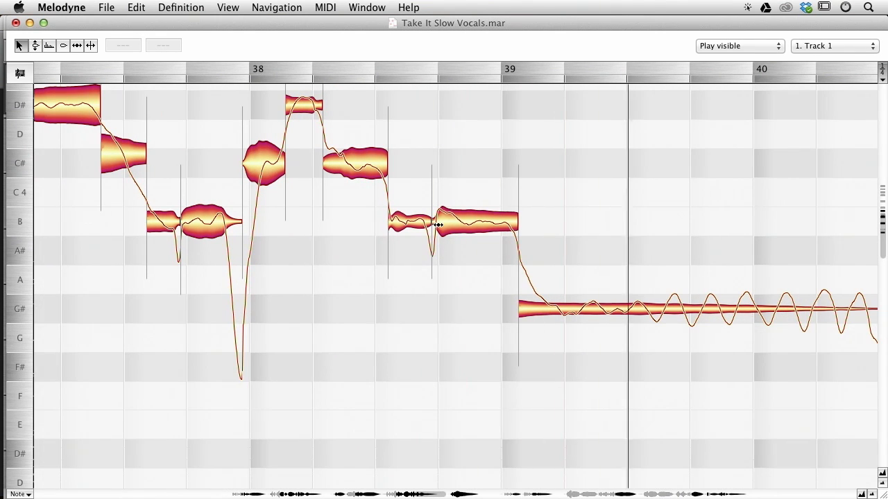
pyautogui.press('space')
pyautogui.moveTo(438, 217); pyautogui.dragTo(382, 220)
pyautogui.press('space')
pyautogui.press('space')
pyautogui.press('space')
# Move the start of the C#4 note in bar 38 slightly earlier after playing back the passage.
pyautogui.press('space')
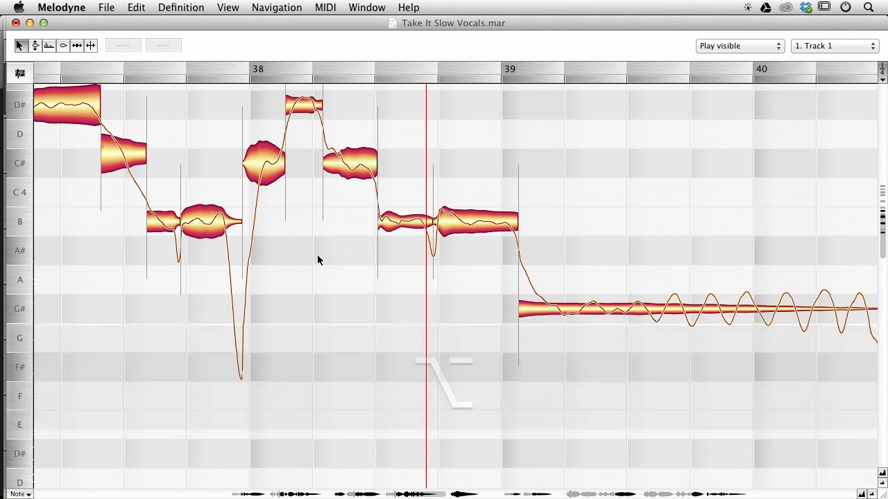
pyautogui.hscroll(-5, 319, 288)
pyautogui.keyDown('super'); pyautogui.click(264, 283); pyautogui.keyUp('super')
pyautogui.press('space')
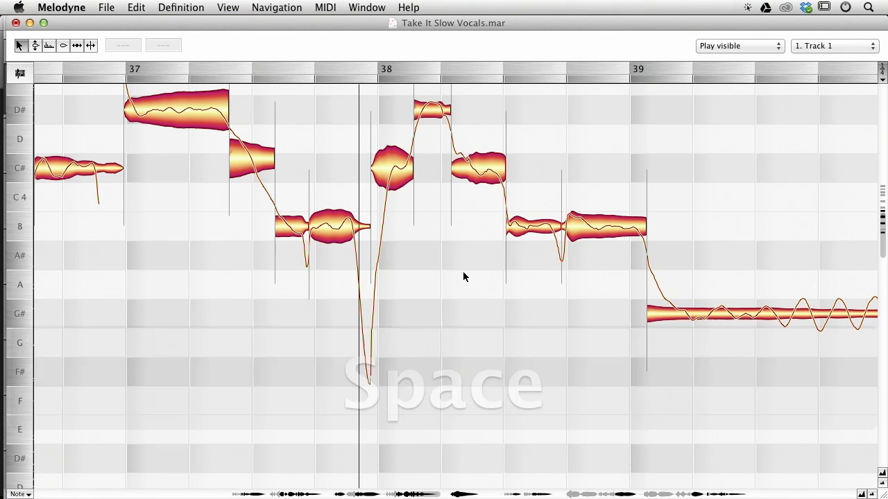
pyautogui.press('space')
pyautogui.moveTo(454, 175); pyautogui.dragTo(449, 175)
# Play back the passage around bar 42.
pyautogui.moveTo(686, 194); pyautogui.dragTo(260, 173)
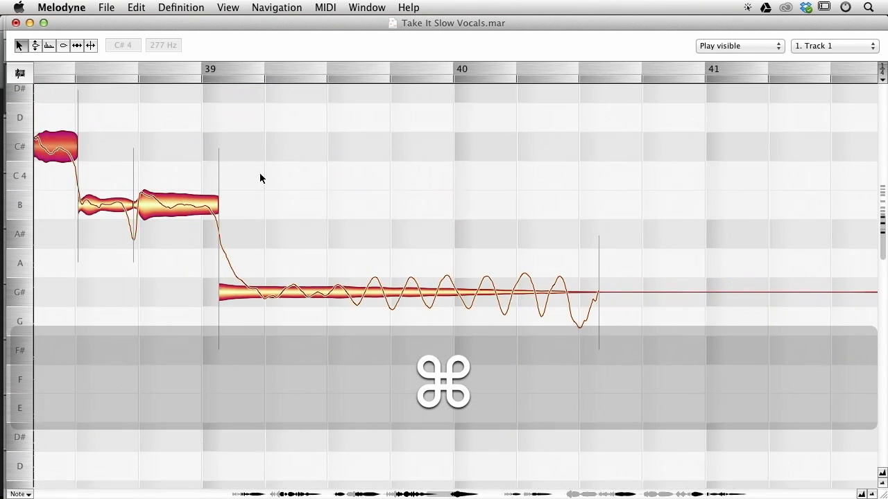
pyautogui.moveTo(444, 194); pyautogui.dragTo(51, 170)
pyautogui.moveTo(561, 160); pyautogui.dragTo(298, 227)
pyautogui.press('space')
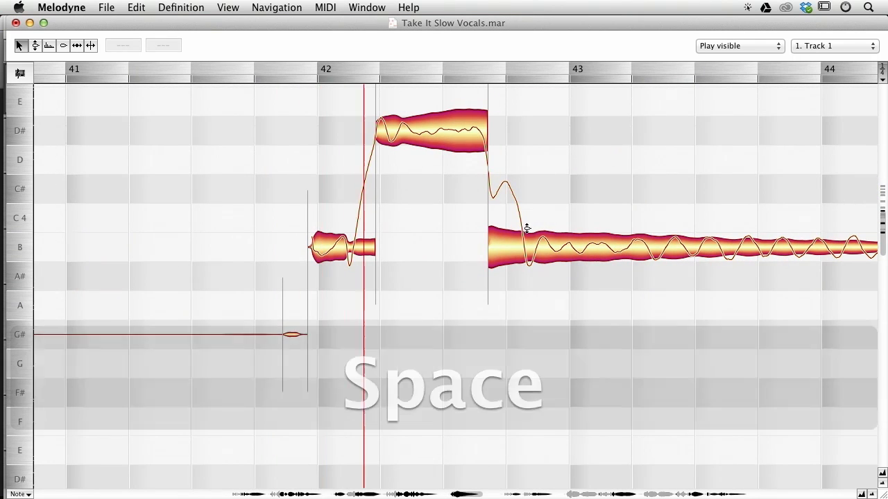
pyautogui.press('space')
# Select the notes in bars 42 and 43, apply Correct Pitch, and play back.
pyautogui.moveTo(620, 307); pyautogui.dragTo(265, 87)
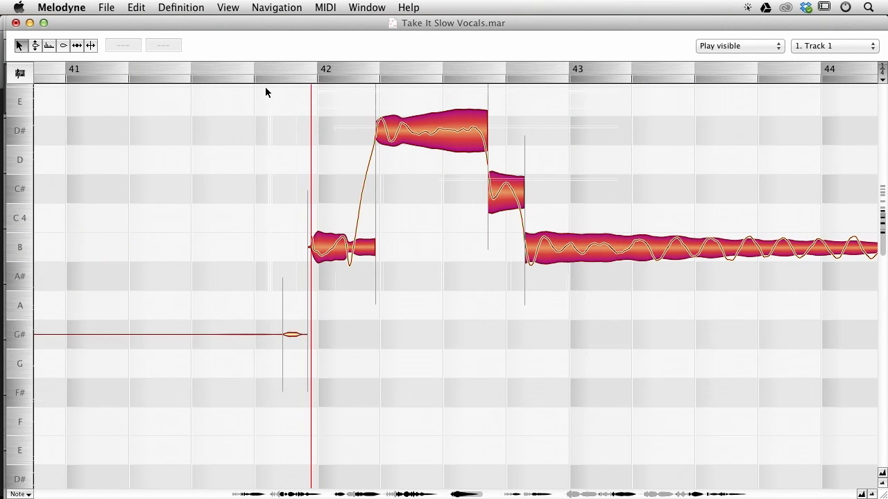
pyautogui.press('alt+super+p')
pyautogui.press('Return')
pyautogui.press('space')
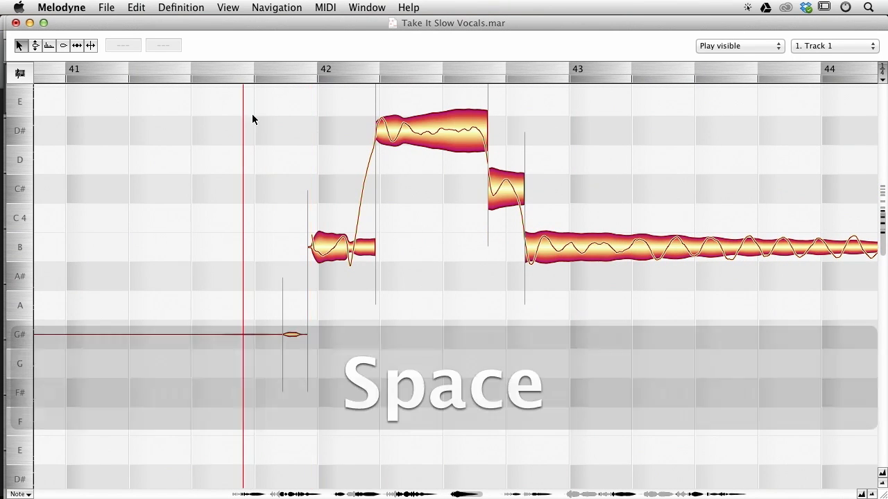
# Move the start of the B3 note at bar 42 slightly later and play back the passage.
pyautogui.moveTo(309, 246); pyautogui.dragTo(314, 247)
pyautogui.press('space')
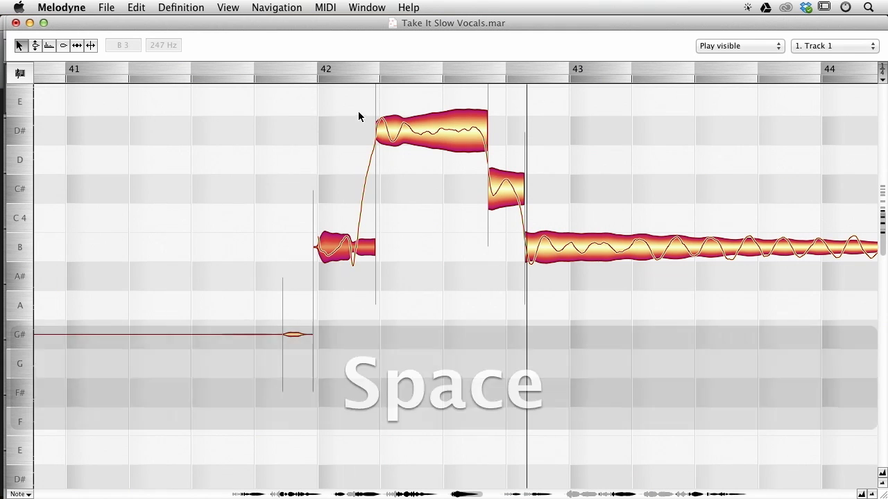
pyautogui.hotkey('alt', 'Right')
pyautogui.moveTo(659, 184); pyautogui.dragTo(265, 200)
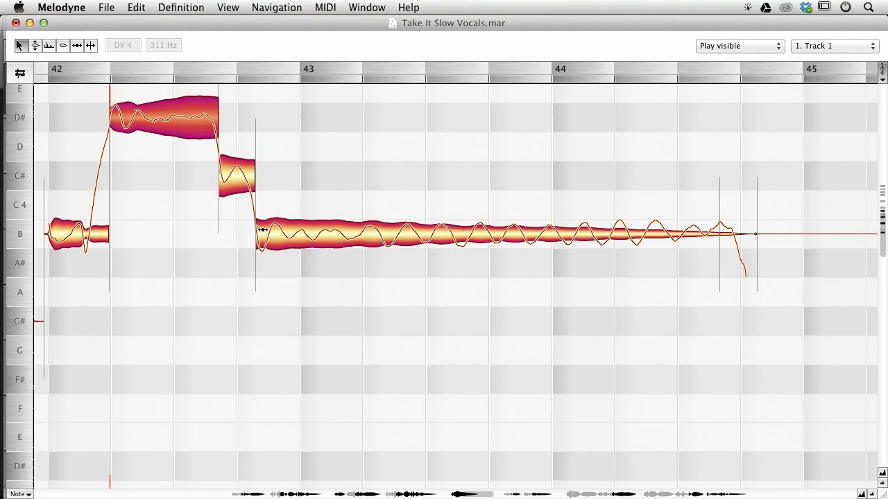
pyautogui.moveTo(169, 289); pyautogui.dragTo(287, 309)
pyautogui.click(60, 145)
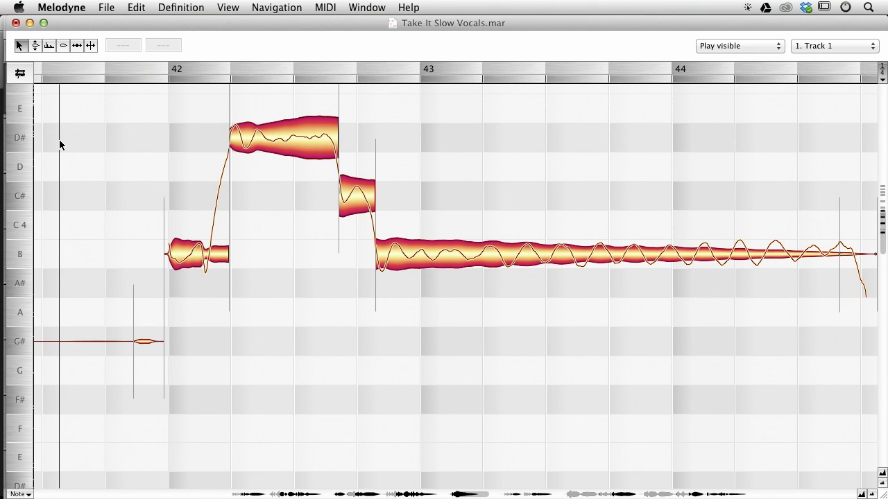
# Move the starts of the C# and B notes after the D# note in bar 42 slightly later, then play back.
pyautogui.click(380, 253)
pyautogui.moveTo(381, 251); pyautogui.dragTo(387, 251)
pyautogui.moveTo(340, 192); pyautogui.dragTo(355, 192)
pyautogui.click(146, 151)
pyautogui.press('space')
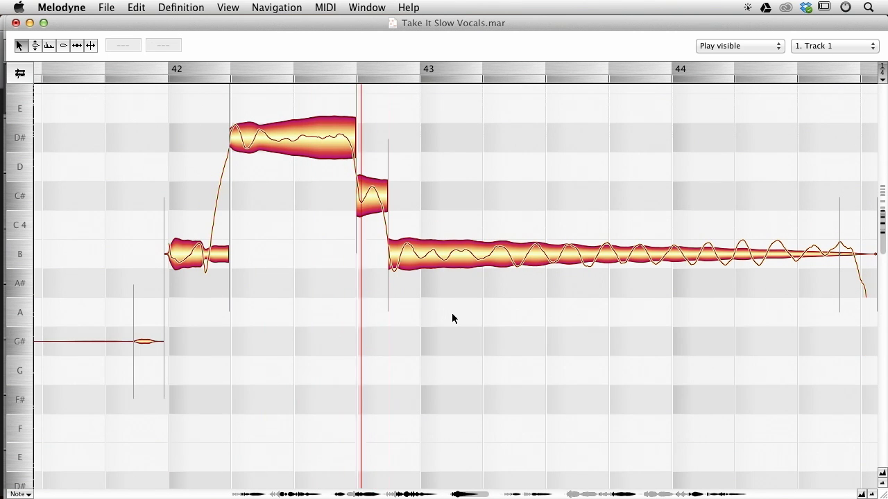
# Scroll to bar 47 and play back the passage there.
pyautogui.press('space')
pyautogui.click(130, 169)
pyautogui.keyDown('super'); pyautogui.hscroll(3, 624, 355); pyautogui.keyUp('super')
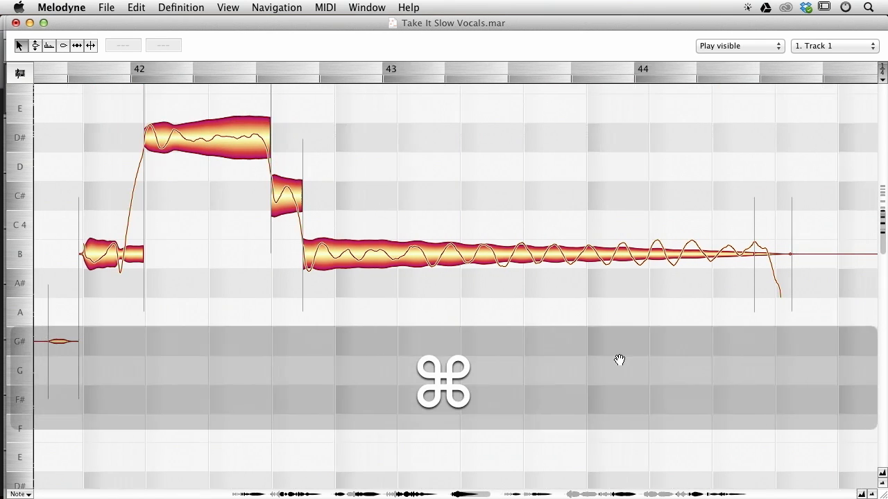
pyautogui.keyDown('super'); pyautogui.hscroll(10, 583, 365); pyautogui.keyUp('super')
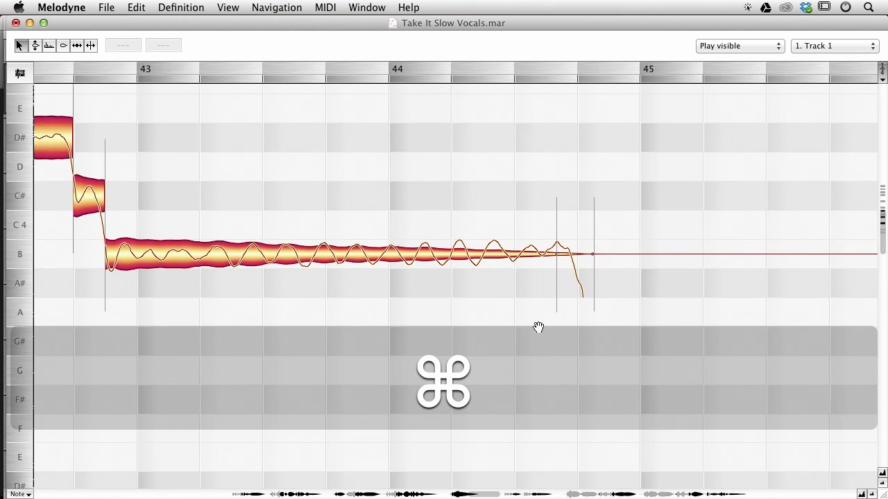
pyautogui.keyDown('super'); pyautogui.hscroll(20, 547, 310); pyautogui.keyUp('super')
pyautogui.scroll(4, 287, 370)
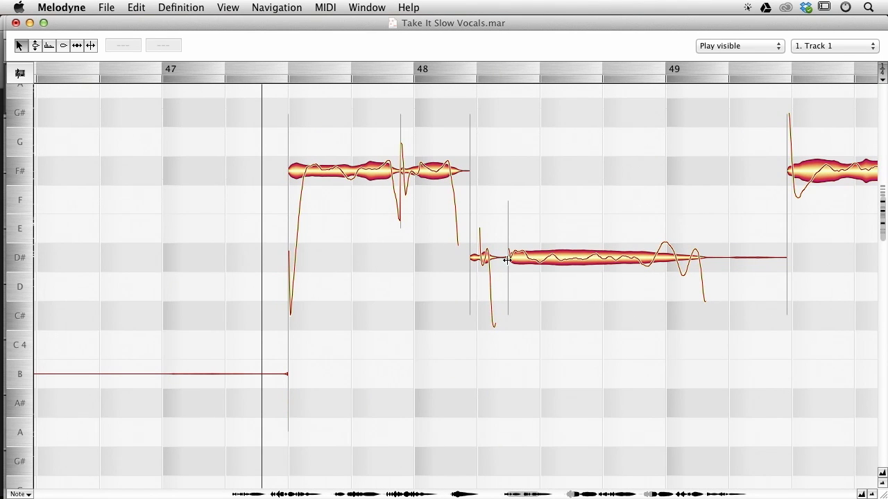
pyautogui.press('space')
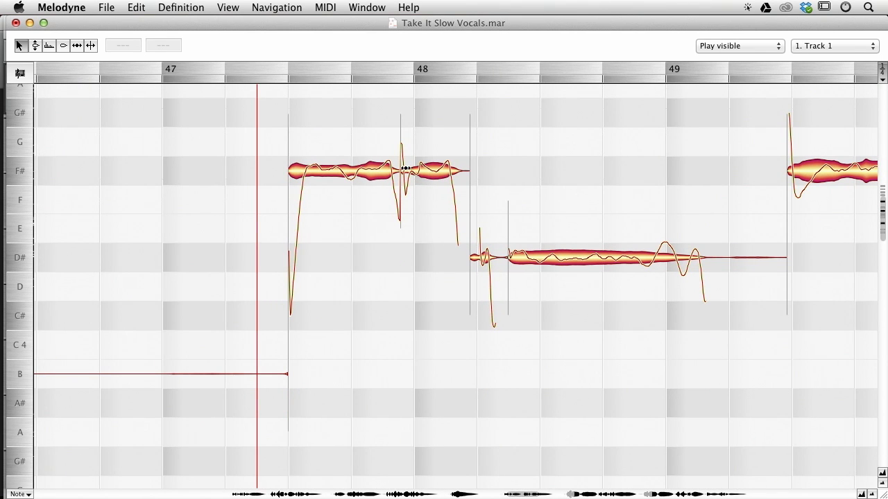
# Move the boundary inside the F# note in bar 47 and the start of the F# note near bar 49 slightly later.
pyautogui.moveTo(406, 169); pyautogui.dragTo(414, 168)
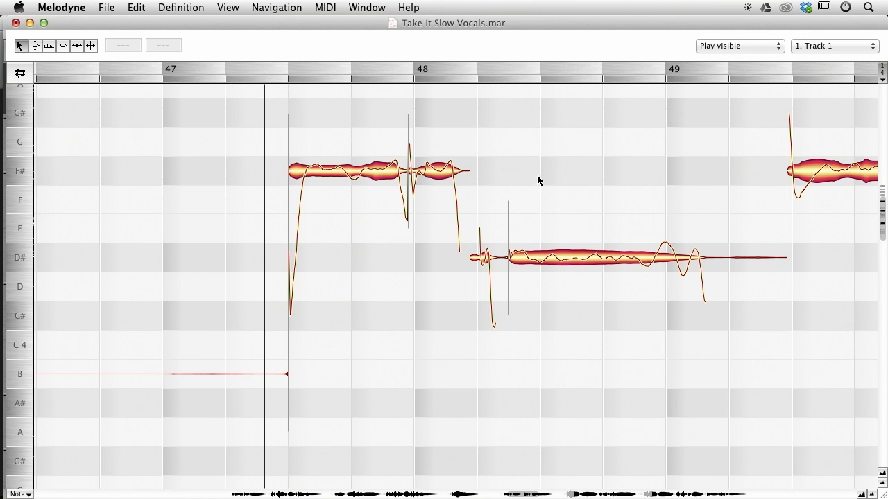
pyautogui.moveTo(792, 170); pyautogui.dragTo(796, 170)
pyautogui.click(242, 197)
pyautogui.moveTo(593, 206); pyautogui.dragTo(387, 182)
pyautogui.press('space')
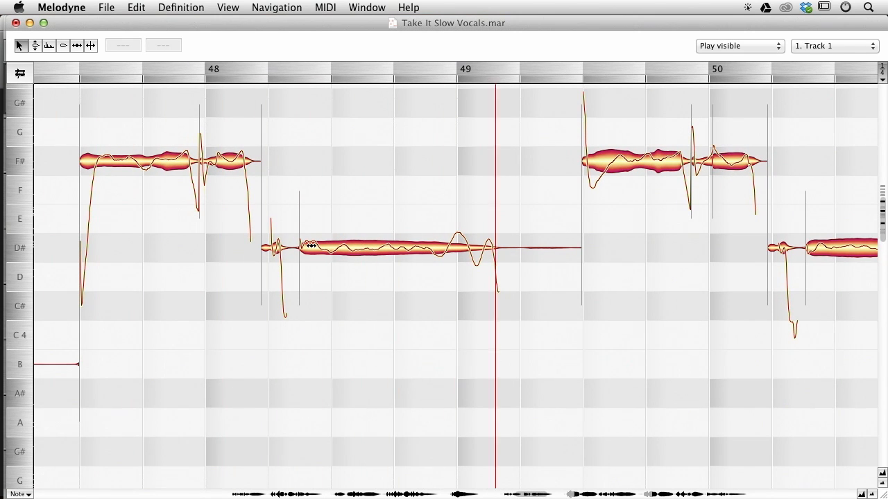
# Move the start of the D# note in bar 48 slightly later and the boundary inside the F# note earlier, then play back.
pyautogui.moveTo(305, 246); pyautogui.dragTo(307, 246)
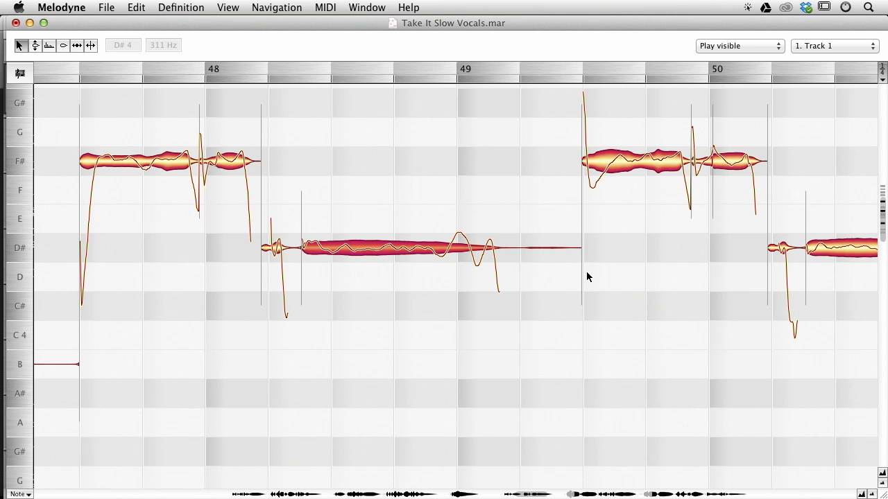
pyautogui.press('space')
pyautogui.moveTo(202, 159); pyautogui.dragTo(191, 159)
pyautogui.click(44, 119)
pyautogui.press('space')
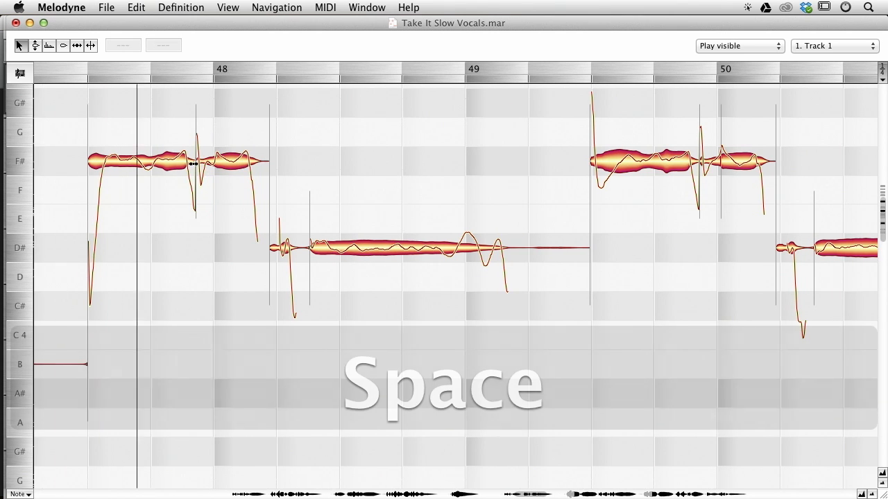
pyautogui.press('space')
# Try splitting the F# note just before bar 48, undo it, and nudge its internal boundary slightly earlier.
pyautogui.doubleClick(215, 151)
pyautogui.press('super+z')
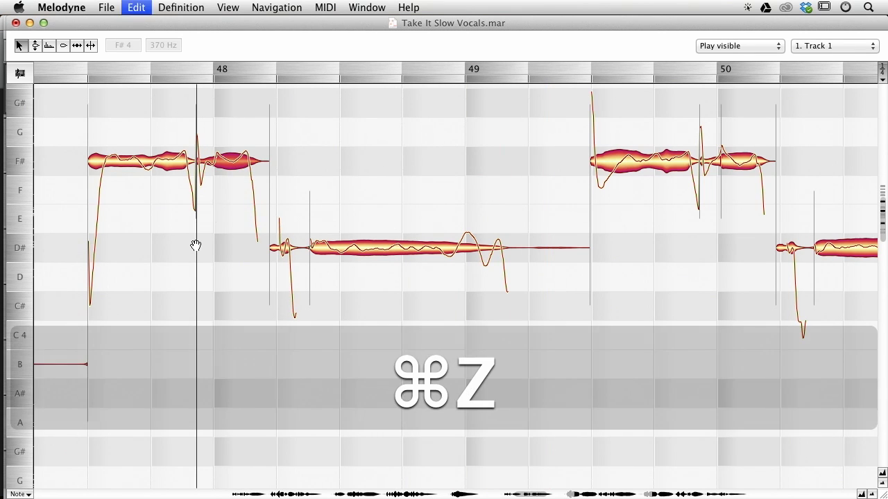
pyautogui.click(83, 93)
pyautogui.click(51, 122)
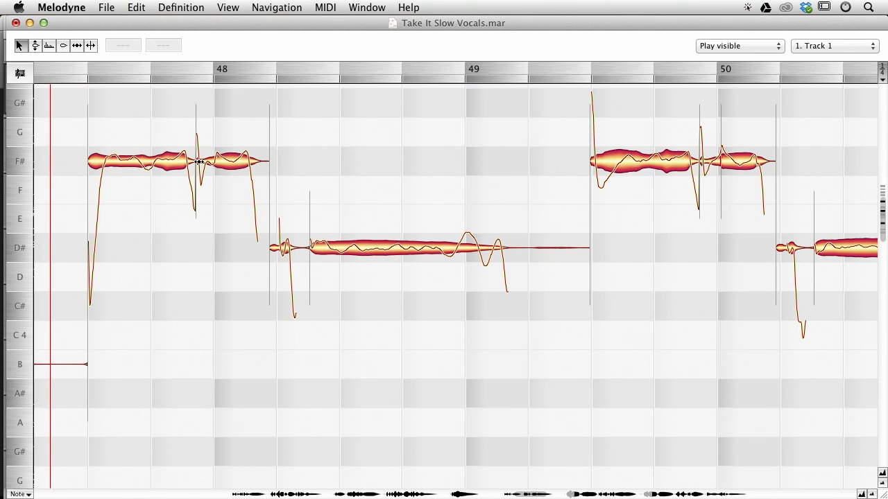
pyautogui.moveTo(200, 161); pyautogui.dragTo(198, 161)
pyautogui.click(207, 141)
pyautogui.click(214, 154)
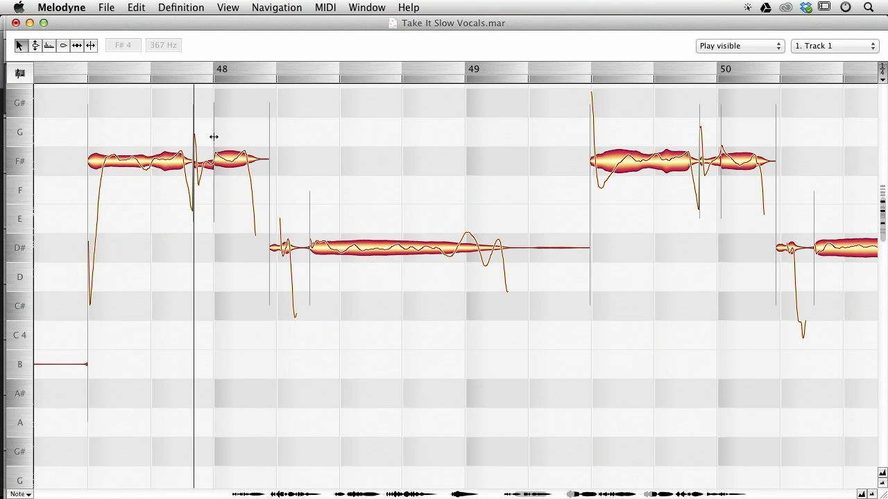
pyautogui.keyDown('shift'); pyautogui.click(173, 161); pyautogui.keyUp('shift')
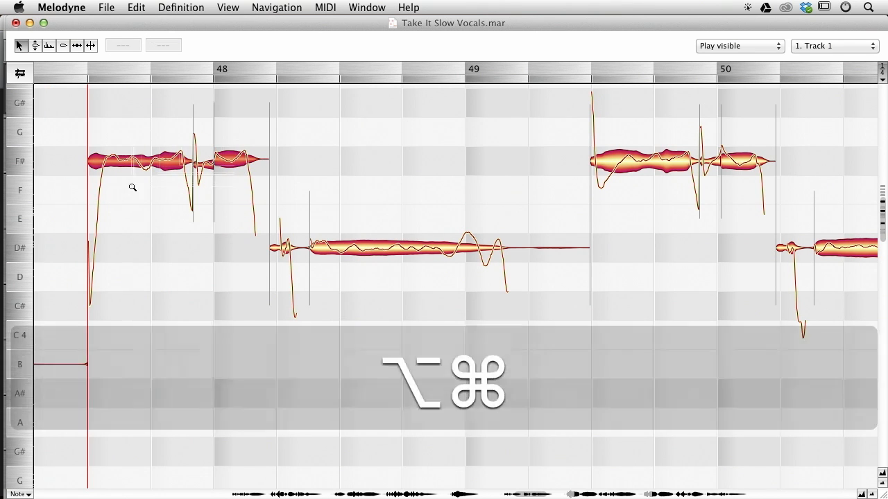
pyautogui.hotkey('alt', 'Return')
# Play back the passage from bar 47 through bar 49.
pyautogui.click(438, 322)
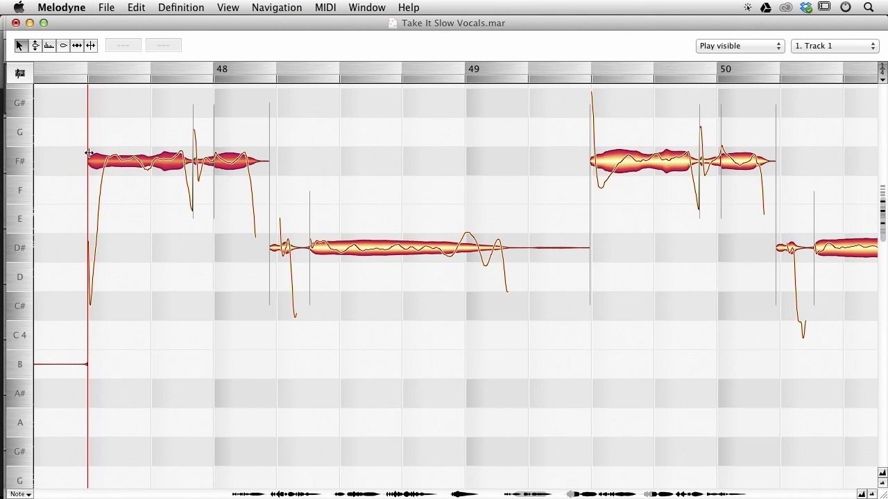
pyautogui.click(73, 118)
pyautogui.press('space')
pyautogui.press('space')
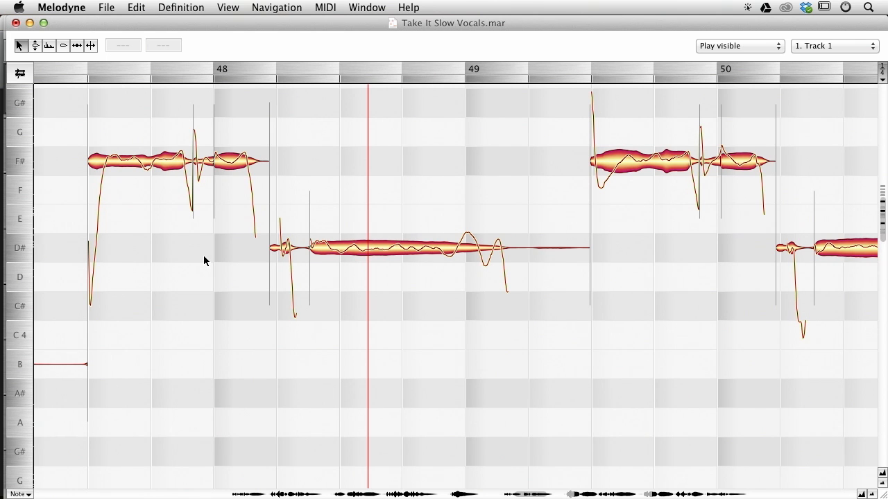
pyautogui.click(60, 214)
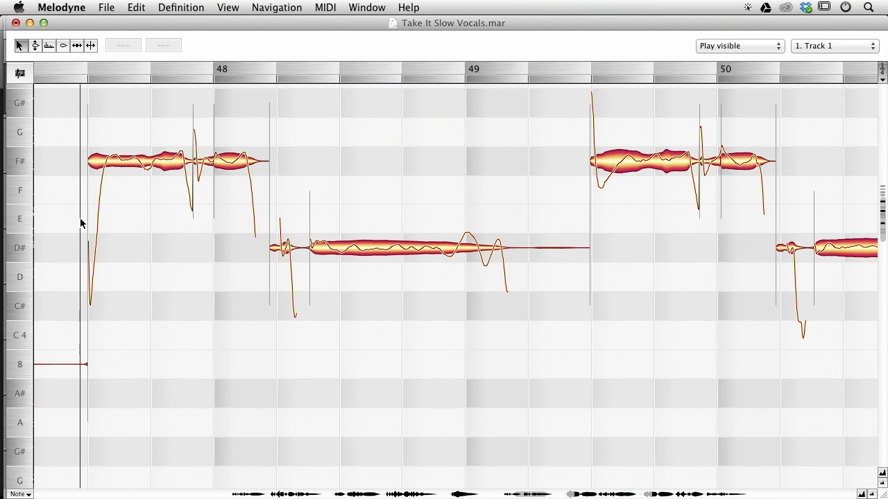
pyautogui.press('space')
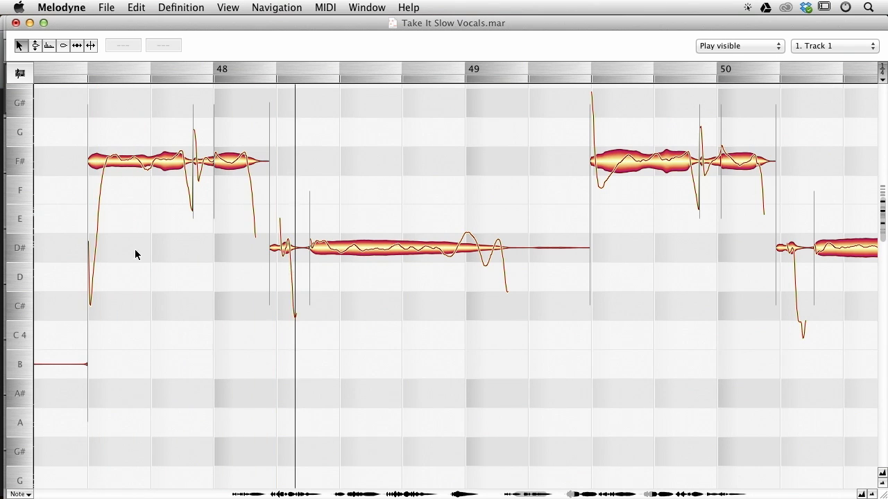
pyautogui.press('space')
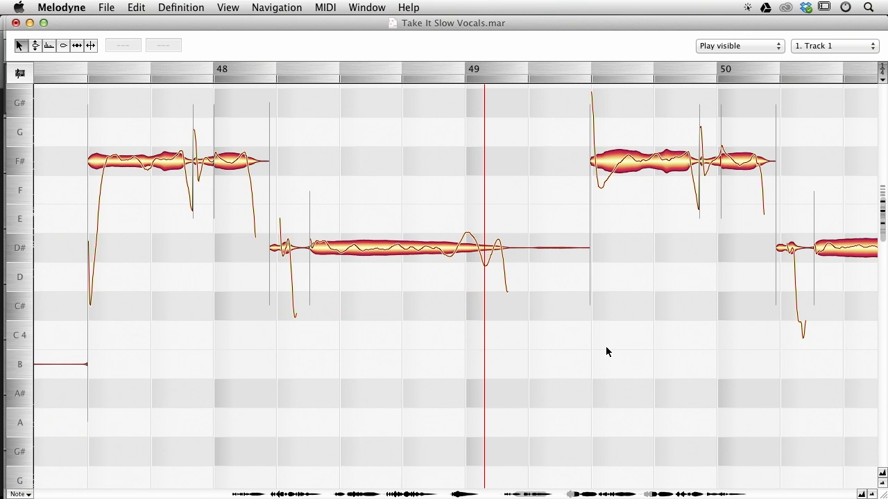
# Scroll through bars 49 to 54, playing back the passage around bar 50.
pyautogui.moveTo(541, 206); pyautogui.dragTo(436, 190)
pyautogui.press('space')
pyautogui.moveTo(715, 341); pyautogui.dragTo(497, 337)
pyautogui.press('space')
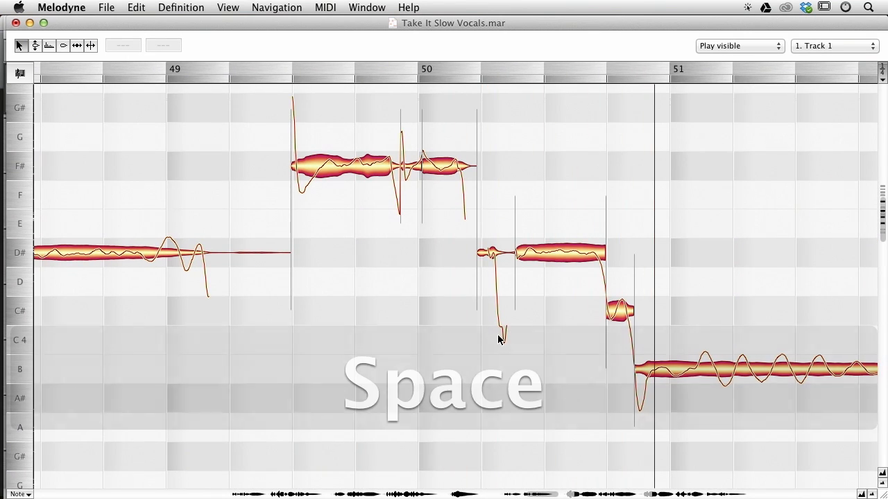
pyautogui.moveTo(696, 259); pyautogui.dragTo(326, 173)
pyautogui.moveTo(575, 171); pyautogui.dragTo(229, 201)
pyautogui.moveTo(710, 110); pyautogui.dragTo(460, 362)
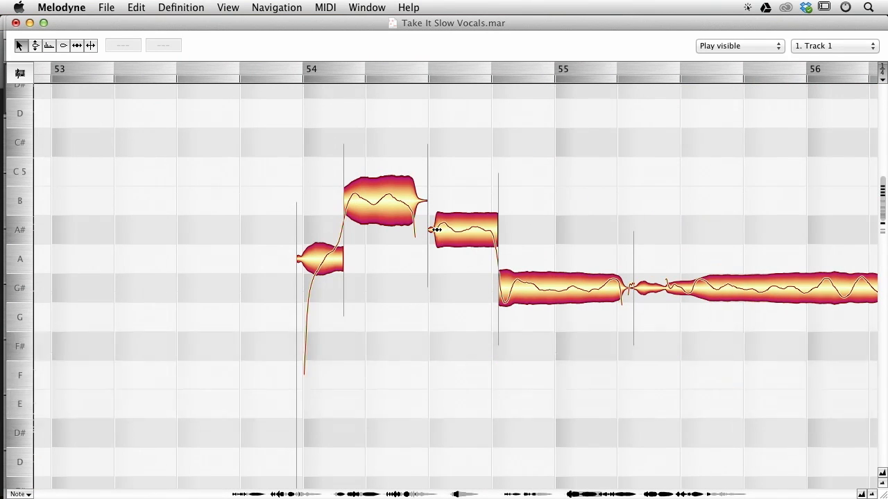
# Try reducing the pitch modulation of the A# note in bar 54 with the Pitch Modulation tool, play back, and undo it.
pyautogui.keyDown('alt'); pyautogui.click(436, 231); pyautogui.keyUp('alt')
pyautogui.keyDown('ctrl'); pyautogui.click(431, 228); pyautogui.keyUp('ctrl')
pyautogui.click(431, 228)
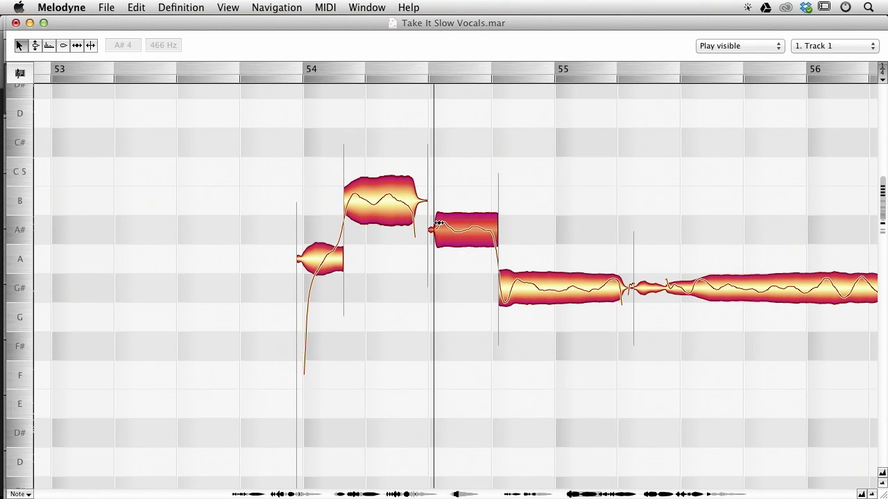
pyautogui.click(518, 114)
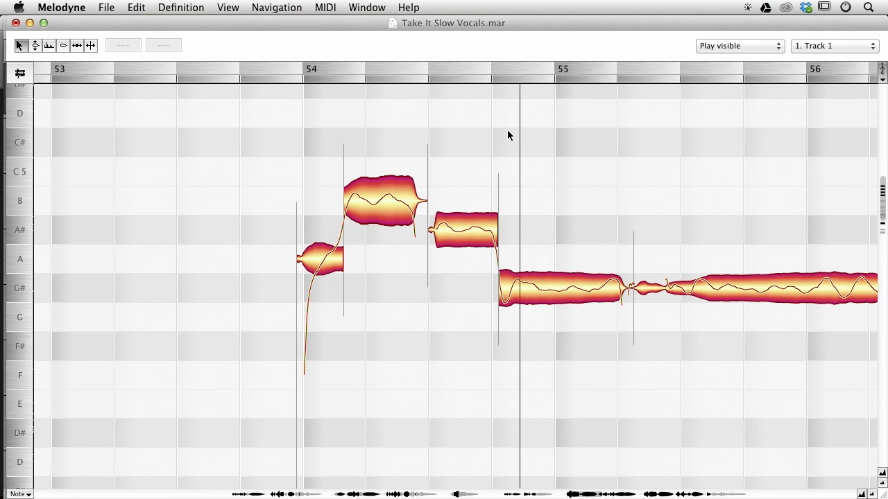
pyautogui.keyDown('ctrl'); pyautogui.click(507, 130); pyautogui.keyUp('ctrl')
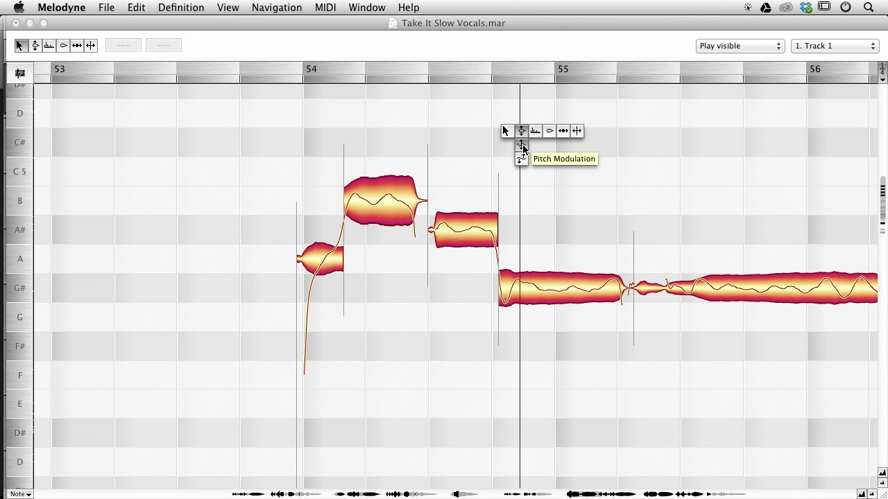
pyautogui.click(522, 148)
pyautogui.click(470, 215)
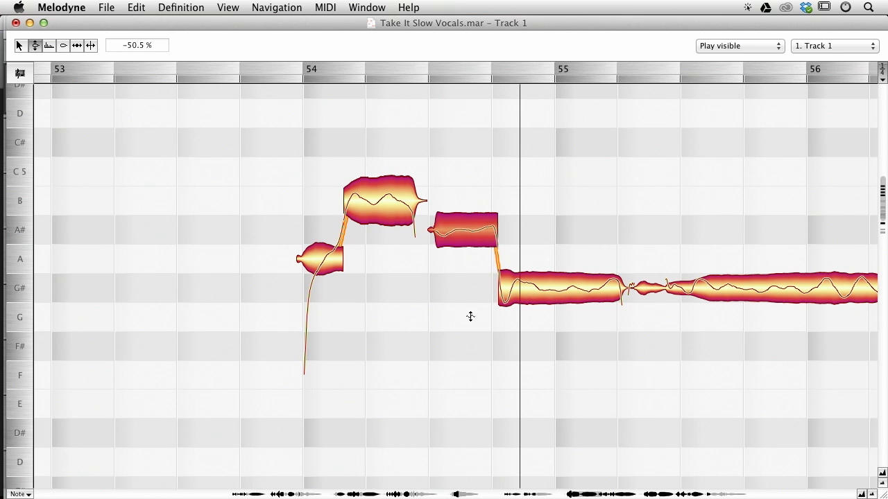
pyautogui.click(302, 136)
pyautogui.press('space')
pyautogui.press('space')
pyautogui.press('super+z')
# Return to the main tool and move the start of the A# note in bar 54 slightly earlier.
pyautogui.rightClick(473, 179)
pyautogui.click(459, 178)
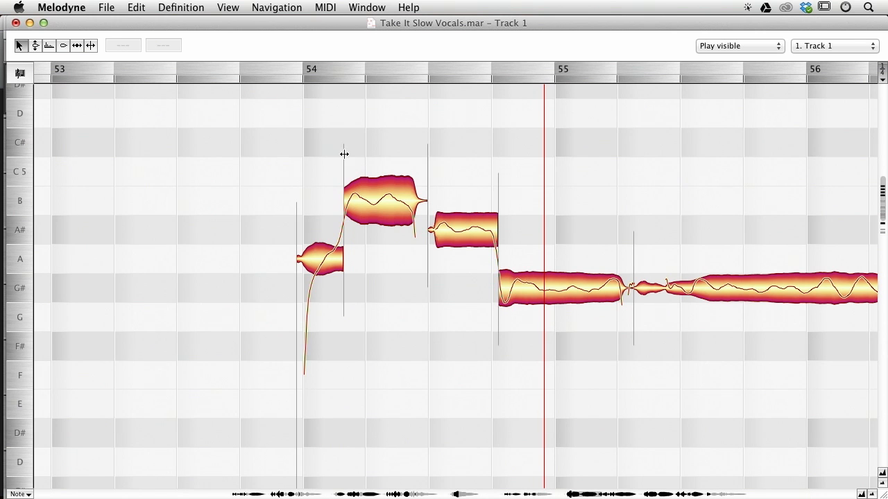
pyautogui.press('space')
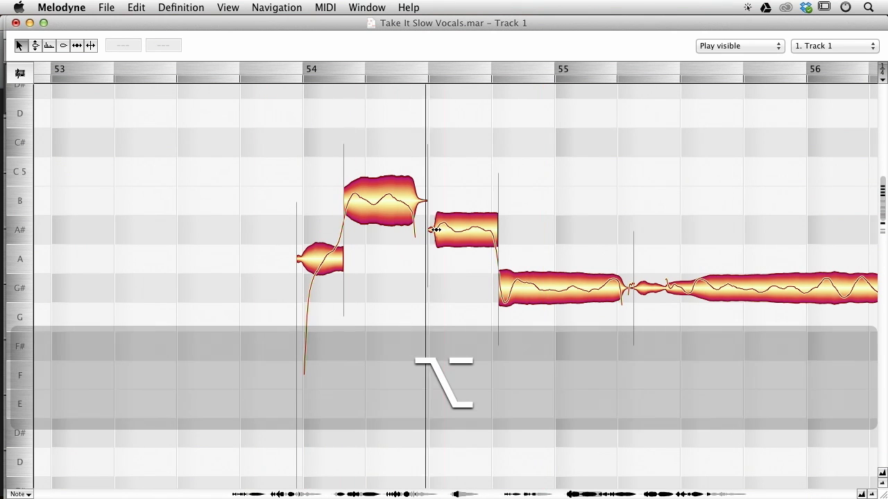
pyautogui.moveTo(435, 228); pyautogui.dragTo(431, 227)
# Move the starts of the F# note in bar 58 and the following E note slightly earlier.
pyautogui.moveTo(576, 272); pyautogui.dragTo(414, 234)
pyautogui.keyDown('alt'); pyautogui.click(343, 247); pyautogui.keyUp('alt')
pyautogui.moveTo(582, 211); pyautogui.dragTo(311, 125)
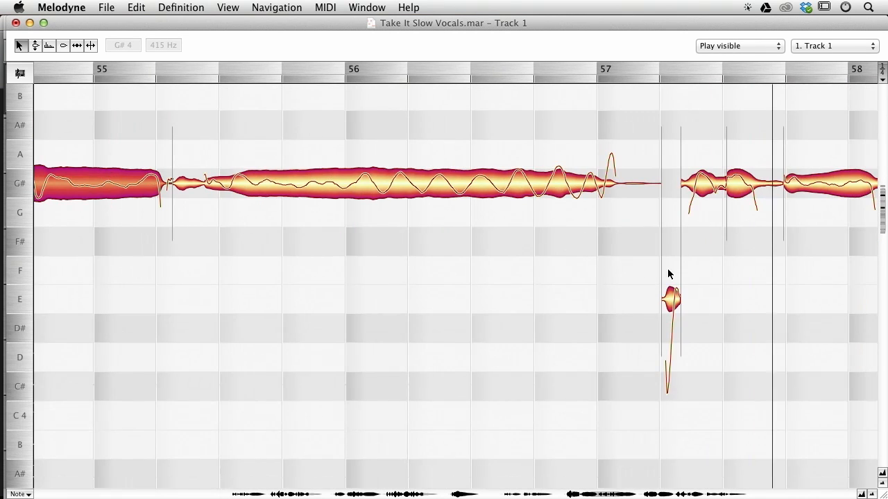
pyautogui.moveTo(609, 256); pyautogui.dragTo(443, 266)
pyautogui.moveTo(507, 289); pyautogui.dragTo(273, 206)
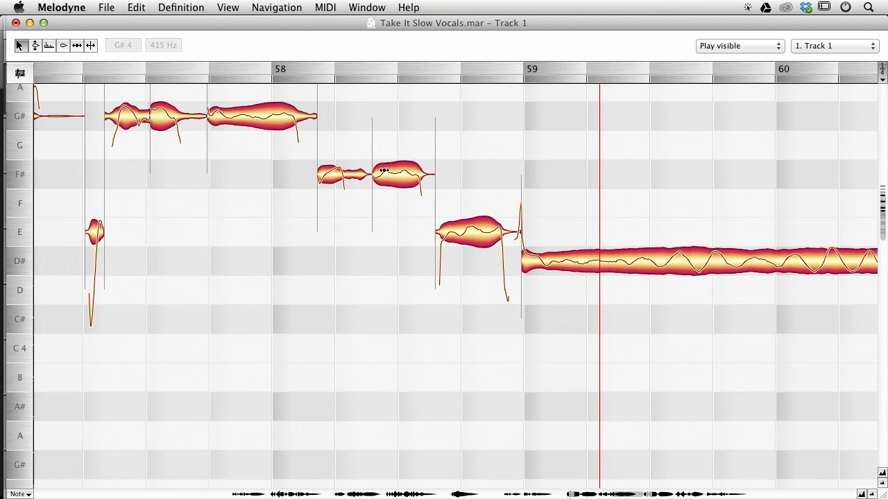
pyautogui.keyDown('alt'); pyautogui.click(375, 170); pyautogui.keyUp('alt')
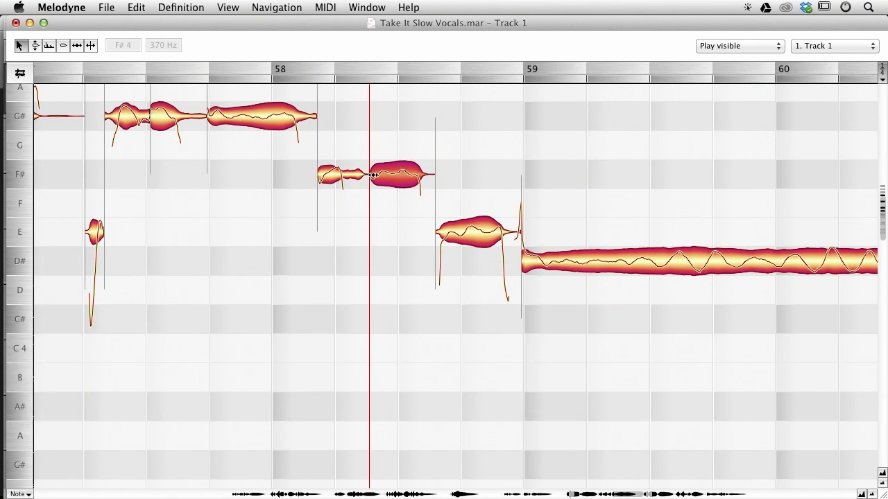
pyautogui.moveTo(318, 173); pyautogui.dragTo(314, 171)
pyautogui.moveTo(439, 233); pyautogui.dragTo(431, 232)
# Move the start of the short E note in bar 57 slightly earlier.
pyautogui.keyDown('alt'); pyautogui.click(579, 236); pyautogui.keyUp('alt')
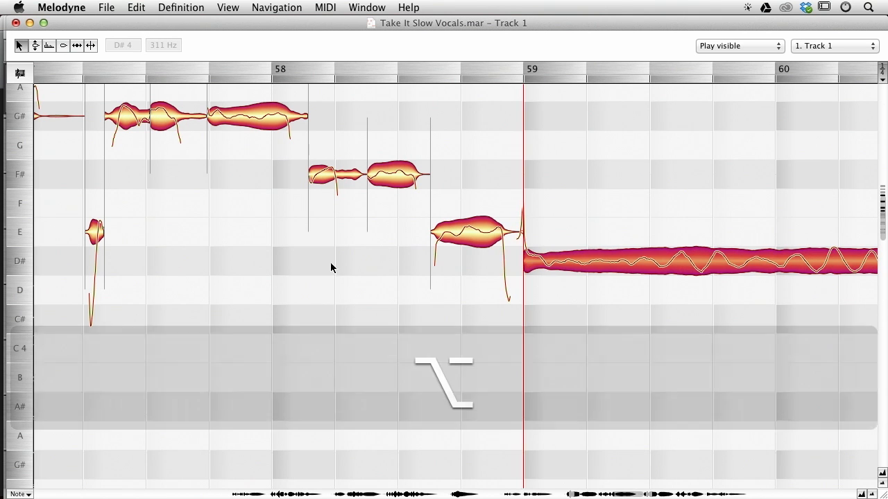
pyautogui.moveTo(276, 275); pyautogui.dragTo(534, 272)
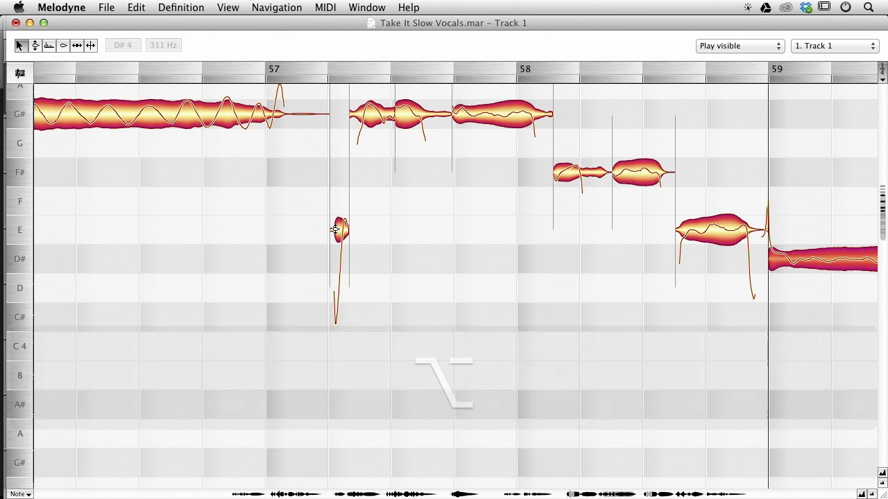
pyautogui.moveTo(335, 230); pyautogui.dragTo(328, 229)
# Nudge a note boundary within the G# notes of bar 57 slightly earlier.
pyautogui.moveTo(576, 260); pyautogui.dragTo(454, 267)
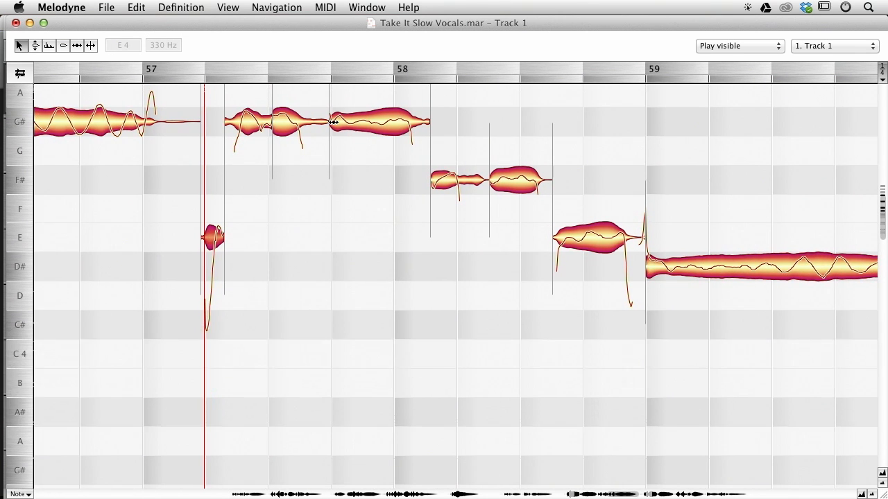
pyautogui.keyDown('alt'); pyautogui.click(334, 123); pyautogui.keyUp('alt')
pyautogui.moveTo(276, 118); pyautogui.dragTo(272, 119)
# Play back the passage from bar 58 to bar 61.
pyautogui.keyDown('alt'); pyautogui.click(466, 224); pyautogui.keyUp('alt')
pyautogui.moveTo(402, 239); pyautogui.dragTo(228, 224)
pyautogui.moveTo(529, 287); pyautogui.dragTo(217, 283)
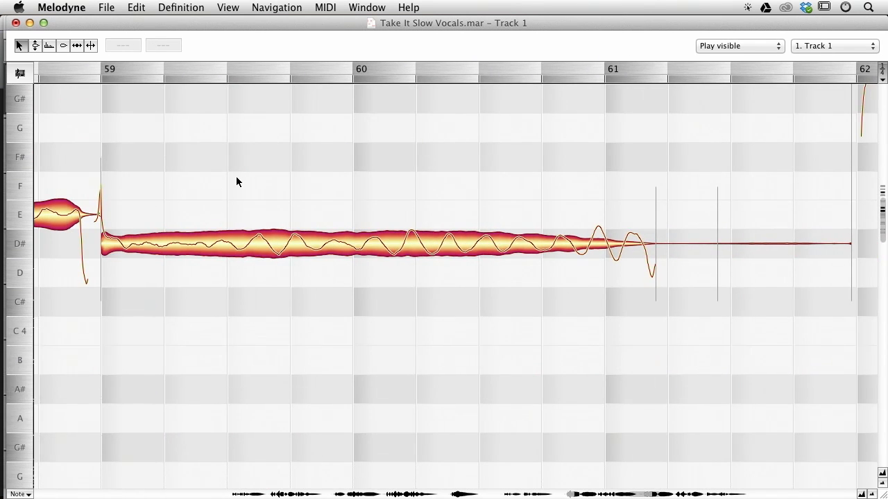
pyautogui.moveTo(238, 180); pyautogui.dragTo(432, 159)
pyautogui.press('space')
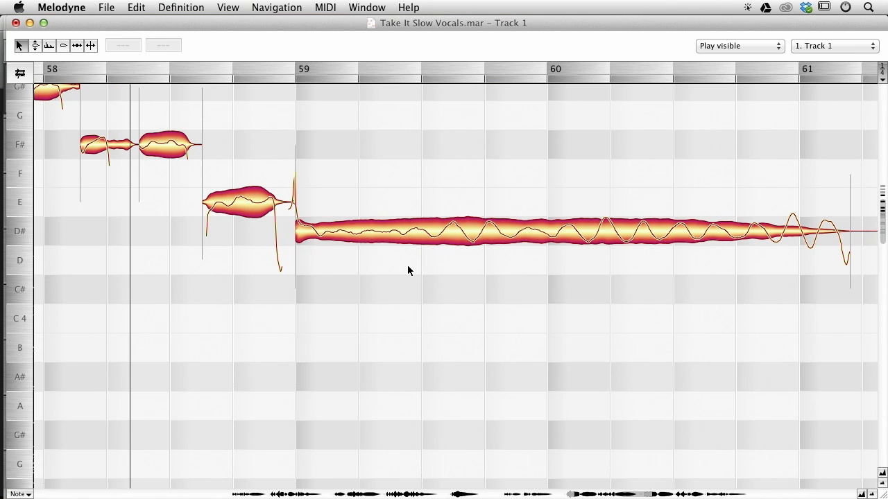
pyautogui.press('space')
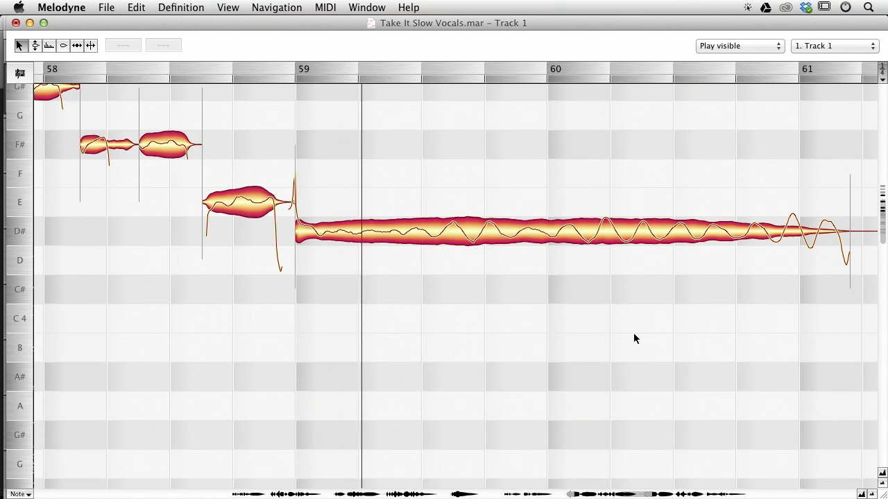
# Select the B notes in bar 70 of Track 1 and apply pitch correction to them.
pyautogui.moveTo(614, 333); pyautogui.dragTo(206, 298)
pyautogui.moveTo(624, 182); pyautogui.dragTo(395, 340)
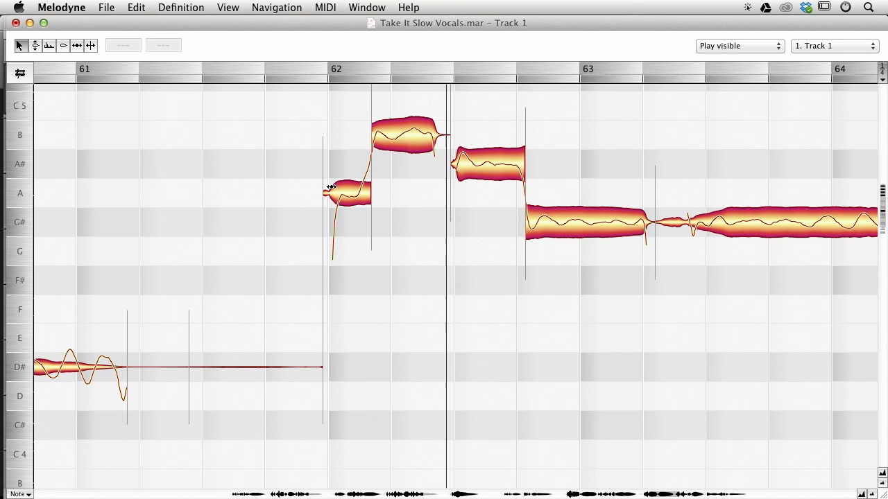
pyautogui.press('alt')
pyautogui.press('super')
pyautogui.moveTo(612, 301); pyautogui.dragTo(133, 270)
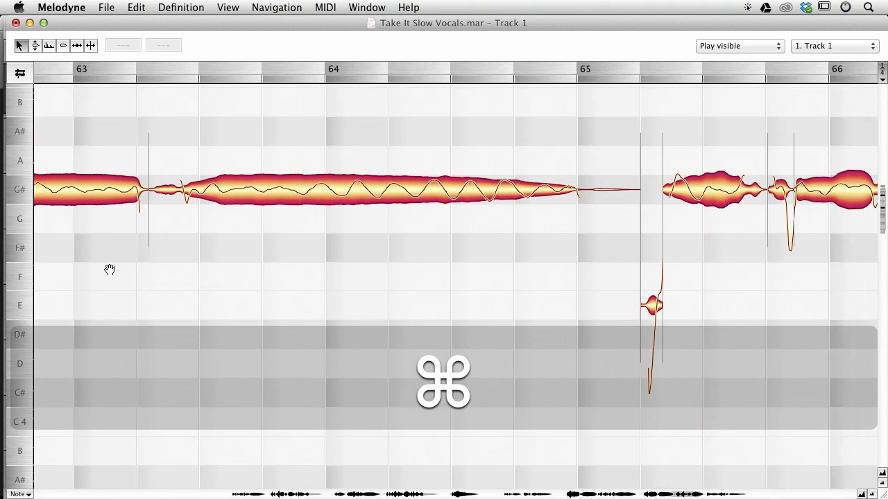
pyautogui.press('super')
pyautogui.moveTo(400, 279); pyautogui.dragTo(0, 274)
pyautogui.press('super')
pyautogui.moveTo(826, 198); pyautogui.dragTo(87, 202)
pyautogui.moveTo(566, 291); pyautogui.dragTo(409, 134)
pyautogui.doubleClick(400, 220)
pyautogui.moveTo(421, 213); pyautogui.dragTo(510, 353)
pyautogui.press('space')
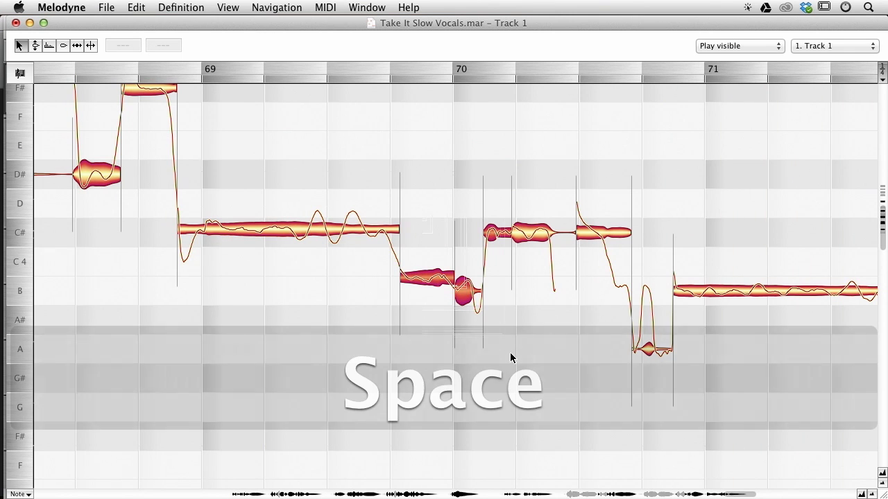
pyautogui.press('alt+super+p')
pyautogui.press('Return')
# Play back the corrected passage around bar 70.
pyautogui.click(459, 321)
pyautogui.press('space')
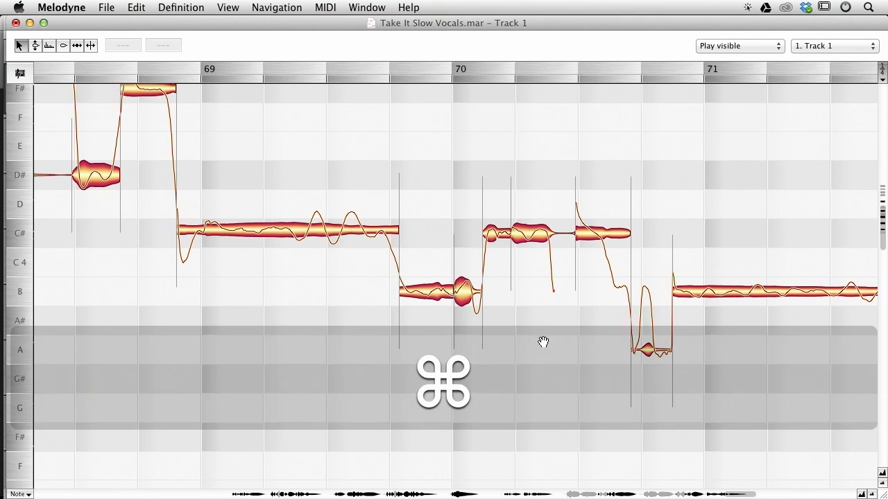
pyautogui.moveTo(563, 345); pyautogui.dragTo(466, 334)
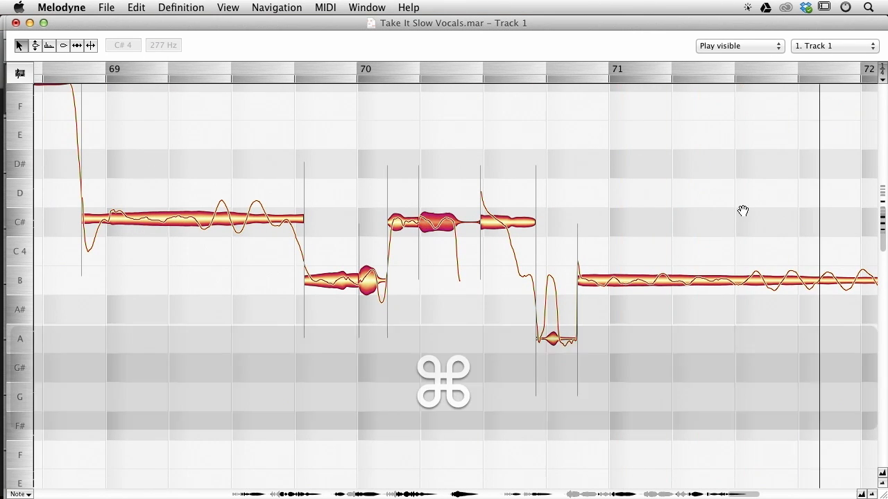
pyautogui.moveTo(739, 212); pyautogui.dragTo(331, 165)
pyautogui.press('space')
# Switch to Track 2, select all its notes and apply pitch correction to them.
pyautogui.click(844, 42)
pyautogui.click(842, 52)
pyautogui.moveTo(443, 369); pyautogui.dragTo(828, 347)
pyautogui.moveTo(513, 289); pyautogui.dragTo(806, 268)
pyautogui.moveTo(485, 328); pyautogui.dragTo(549, 430)
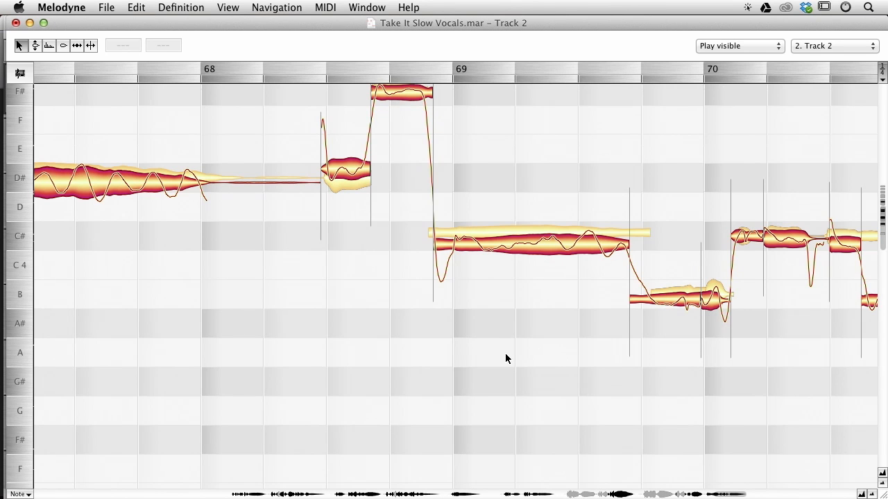
pyautogui.moveTo(506, 354); pyautogui.dragTo(675, 390)
pyautogui.moveTo(419, 392); pyautogui.dragTo(742, 373)
pyautogui.moveTo(309, 261); pyautogui.dragTo(447, 317)
pyautogui.moveTo(241, 269); pyautogui.dragTo(463, 330)
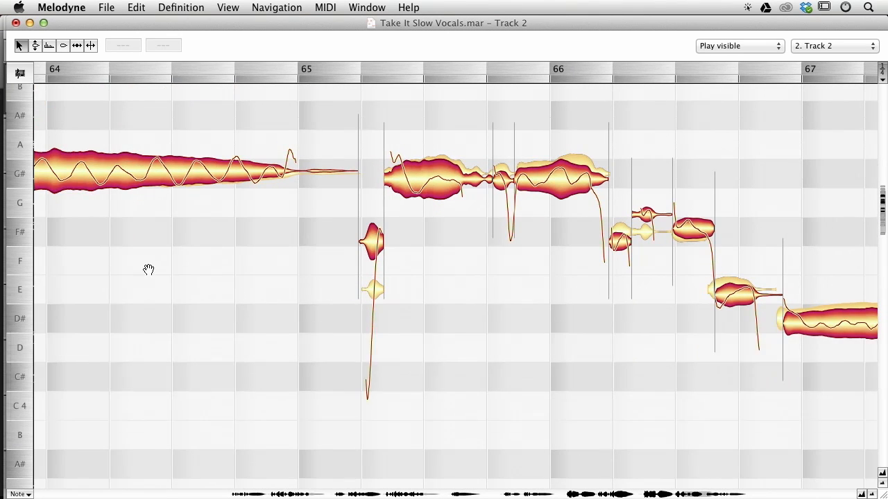
pyautogui.moveTo(172, 259); pyautogui.dragTo(500, 211)
pyautogui.moveTo(214, 258); pyautogui.dragTo(688, 256)
pyautogui.moveTo(509, 301); pyautogui.dragTo(756, 381)
pyautogui.moveTo(257, 170); pyautogui.dragTo(670, 109)
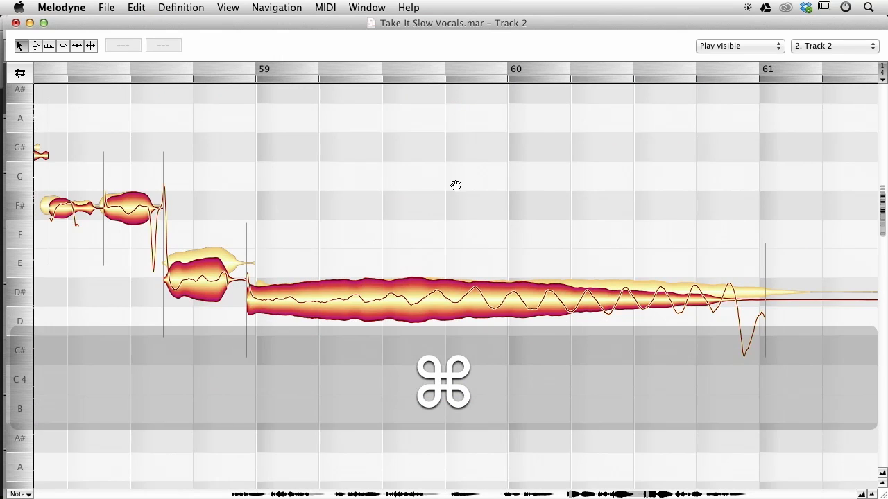
pyautogui.moveTo(444, 192); pyautogui.dragTo(536, 151)
pyautogui.press('super+a')
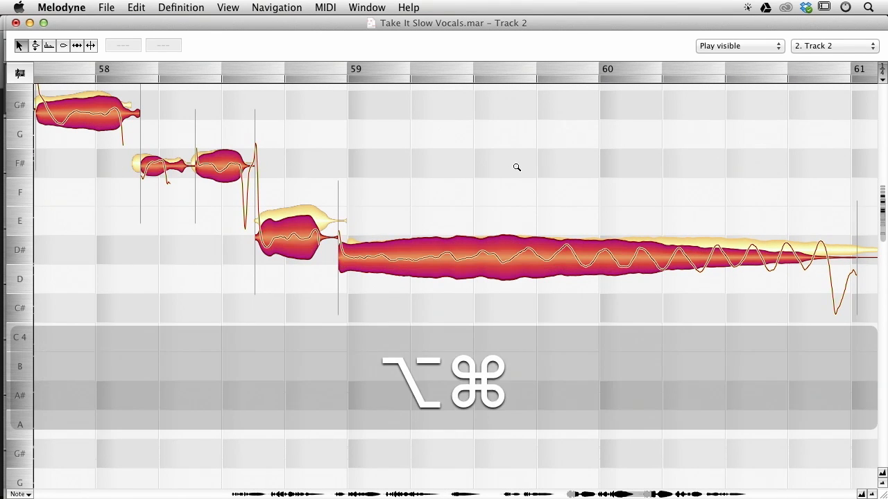
pyautogui.press('alt+super+Return')
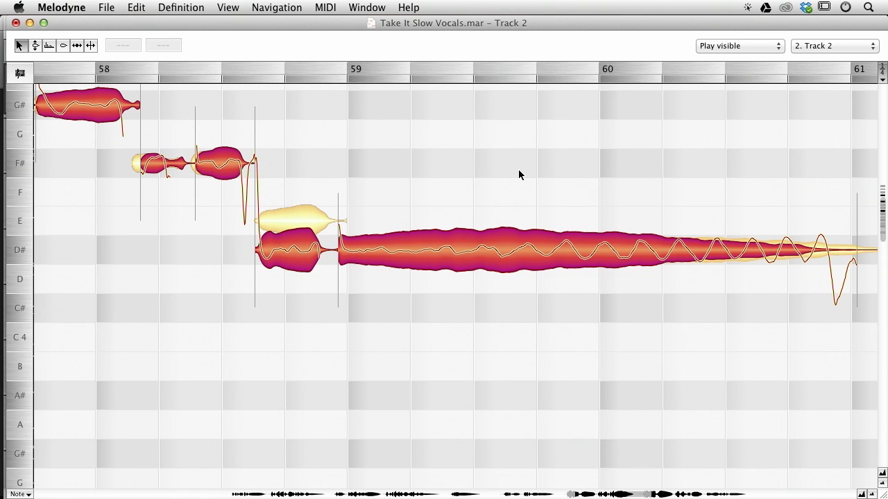
# Move the end of the D# note just before bar 59 slightly later and raise that note to E.
pyautogui.moveTo(162, 301); pyautogui.dragTo(327, 303)
pyautogui.click(504, 220)
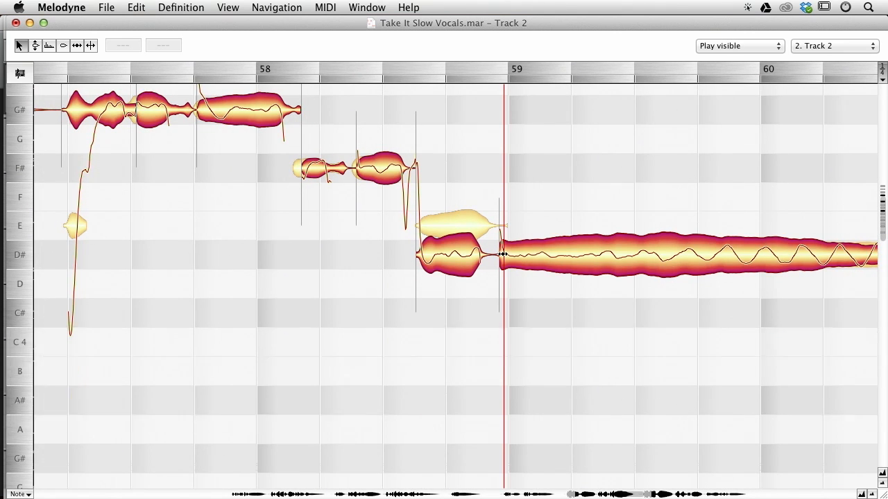
pyautogui.moveTo(503, 253); pyautogui.dragTo(507, 253)
pyautogui.click(450, 241)
pyautogui.click(451, 240)
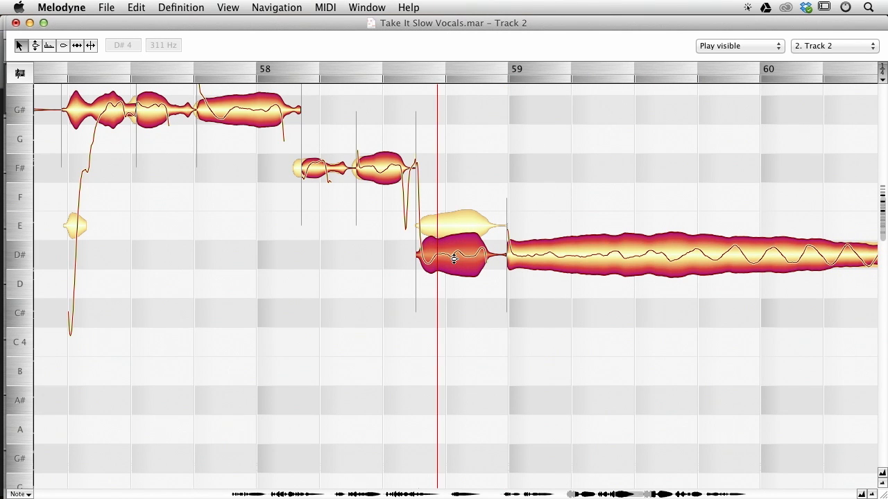
pyautogui.moveTo(457, 228); pyautogui.dragTo(456, 223)
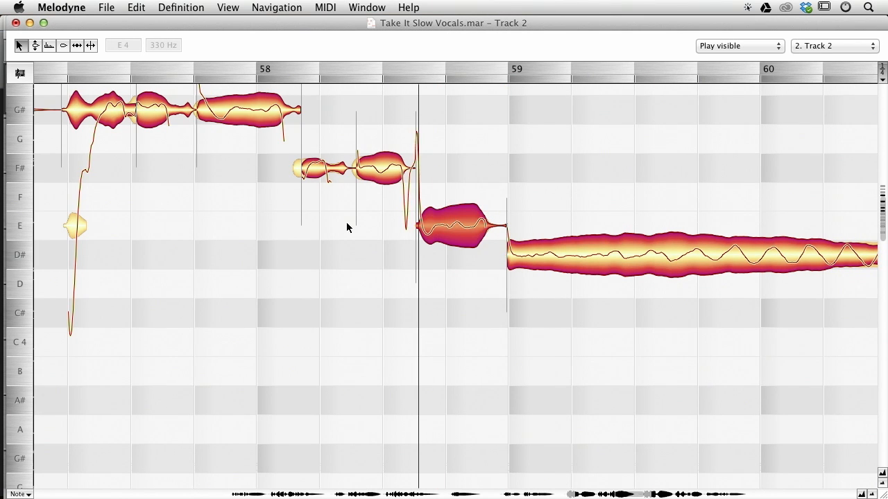
# Select the notes at the start of bar 57 and apply pitch correction to them.
pyautogui.moveTo(323, 226); pyautogui.dragTo(520, 238)
pyautogui.scroll(3, 406, 132)
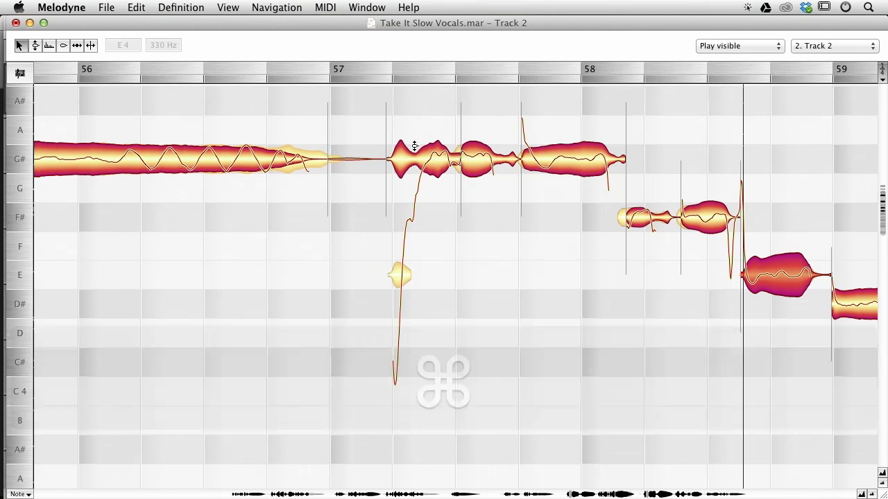
pyautogui.doubleClick(416, 139)
pyautogui.moveTo(409, 222); pyautogui.dragTo(405, 297)
pyautogui.moveTo(398, 146); pyautogui.dragTo(476, 364)
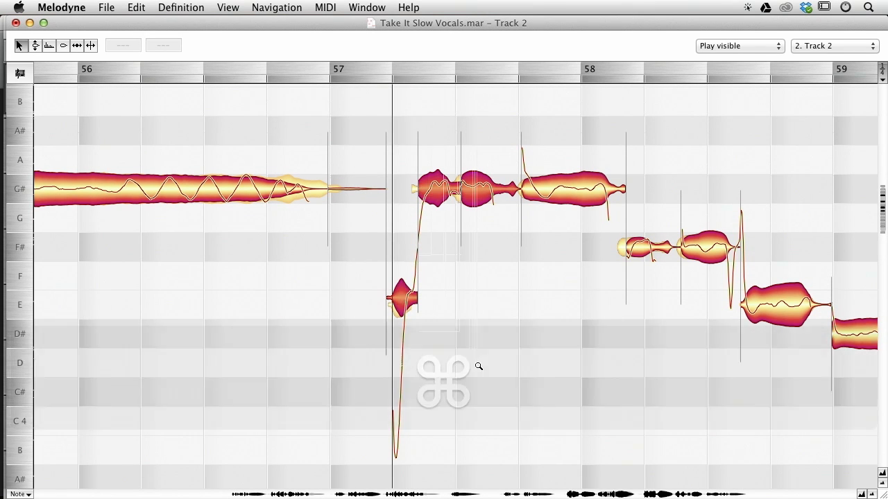
pyautogui.press('super+p')
pyautogui.press('Return')
# Adjust the separations of the G# note in bar 55, moving its inner split slightly later.
pyautogui.moveTo(270, 298); pyautogui.dragTo(357, 297)
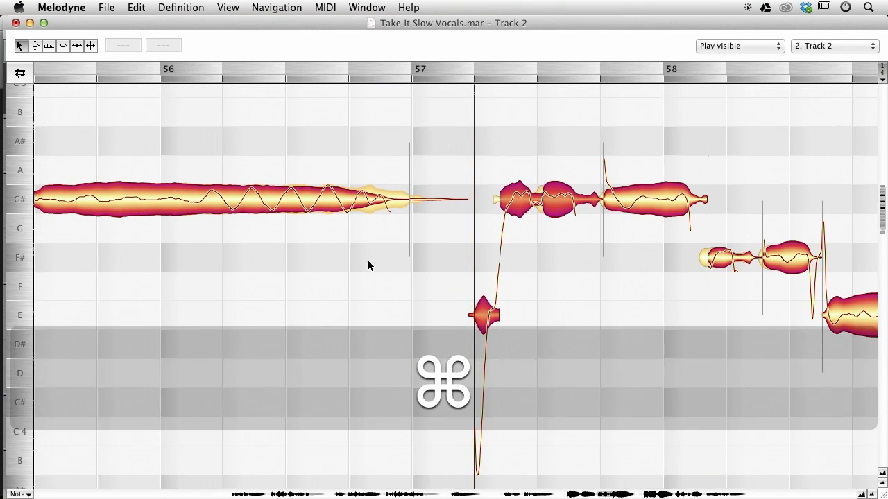
pyautogui.moveTo(400, 270); pyautogui.dragTo(444, 322)
pyautogui.moveTo(416, 210); pyautogui.dragTo(398, 207)
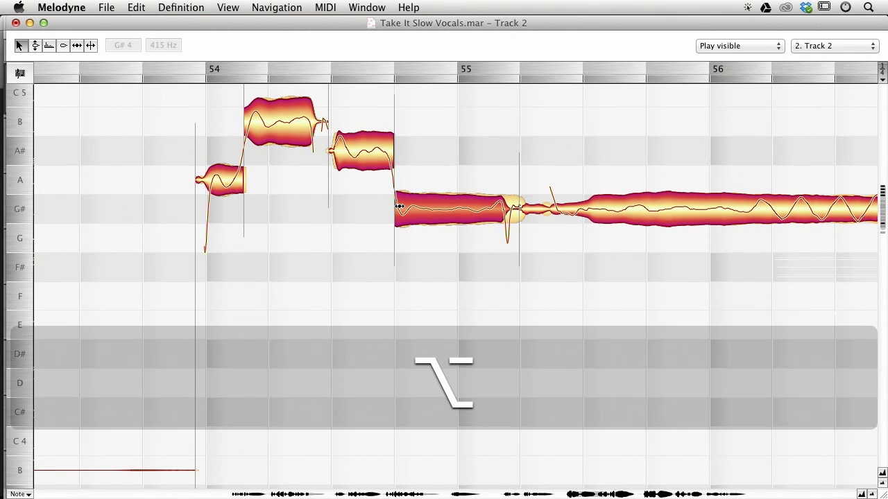
pyautogui.moveTo(519, 208); pyautogui.dragTo(543, 208)
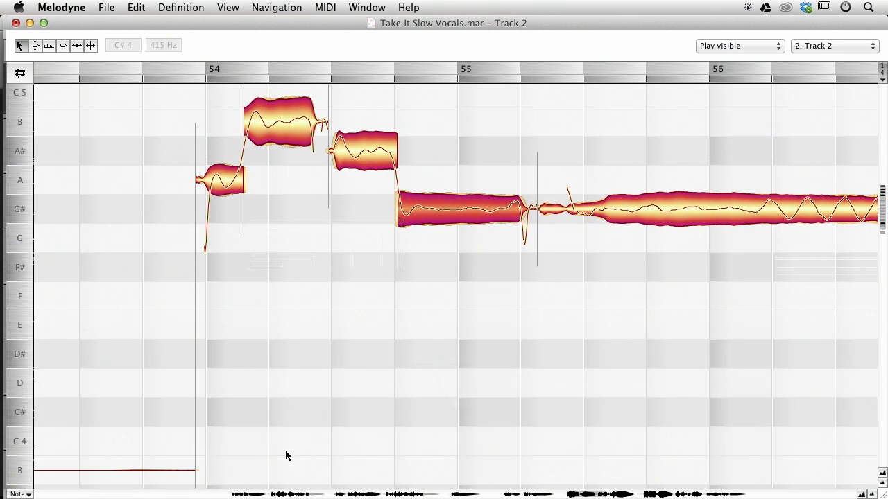
# Undo the last note edit.
pyautogui.click(242, 494)
pyautogui.hscroll(-3, 339, 362)
pyautogui.press('cmd+z')
pyautogui.hscroll(3, 277, 264)
pyautogui.moveTo(278, 264); pyautogui.dragTo(172, 240)
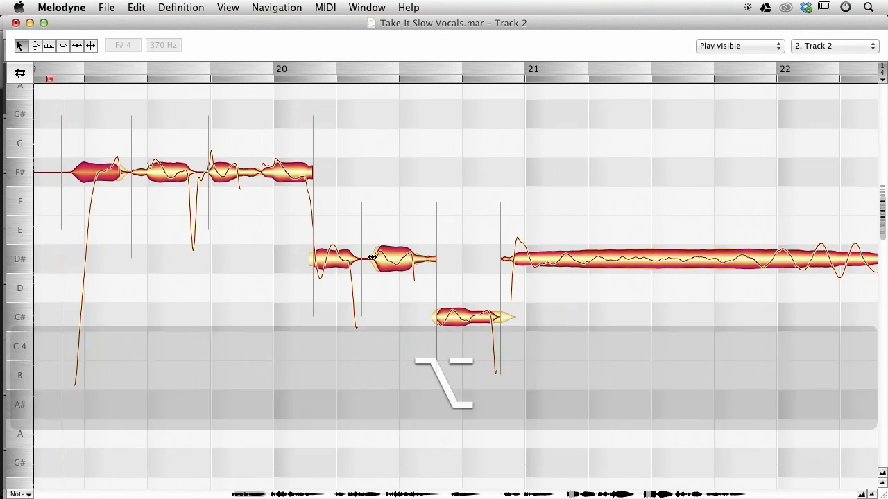
# Adjust the note boundaries around the C# note in bar 20, starting the long D# note at bar 21.
pyautogui.moveTo(375, 254); pyautogui.dragTo(369, 254)
pyautogui.moveTo(434, 318); pyautogui.dragTo(432, 318)
pyautogui.moveTo(502, 259); pyautogui.dragTo(524, 259)
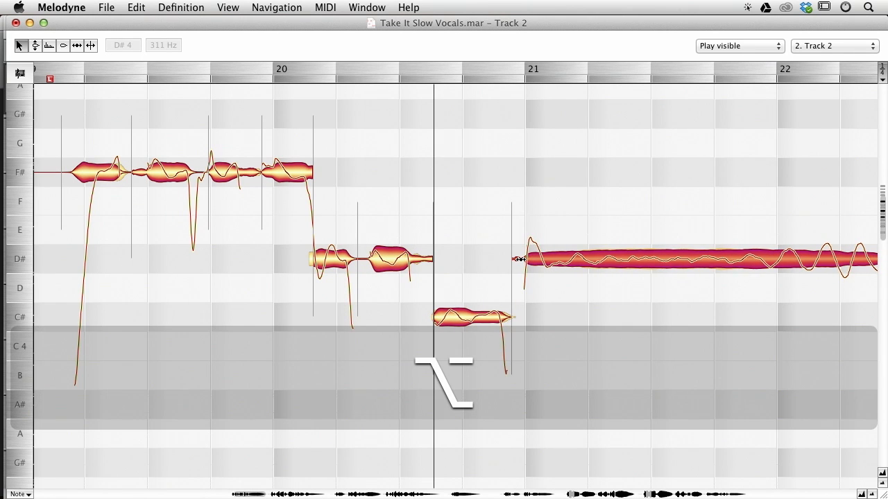
# Play back the passage from bar 22 to bar 25.
pyautogui.hscroll(10, 303, 310)
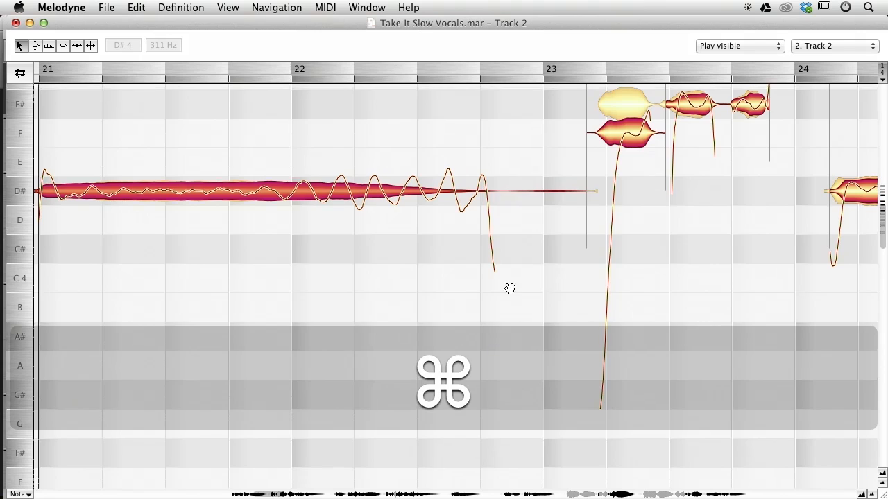
pyautogui.click(479, 201)
pyautogui.moveTo(472, 204); pyautogui.dragTo(472, 175)
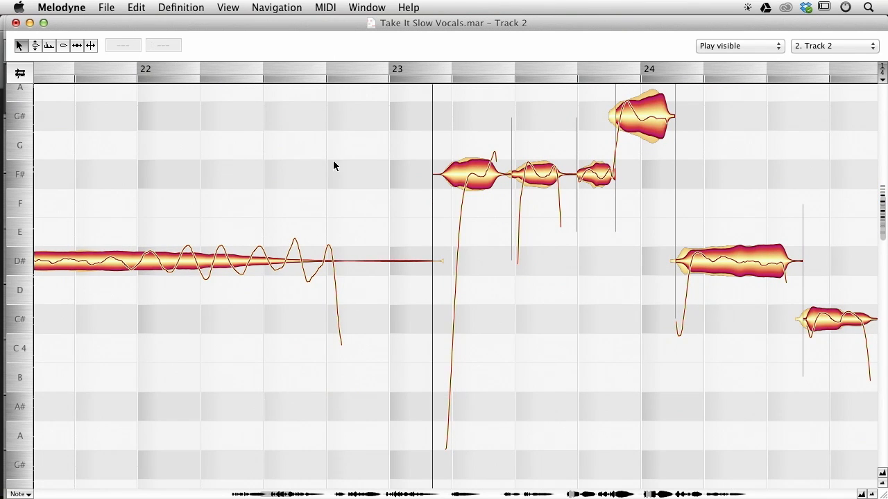
pyautogui.press('space')
pyautogui.hscroll(6, 598, 289)
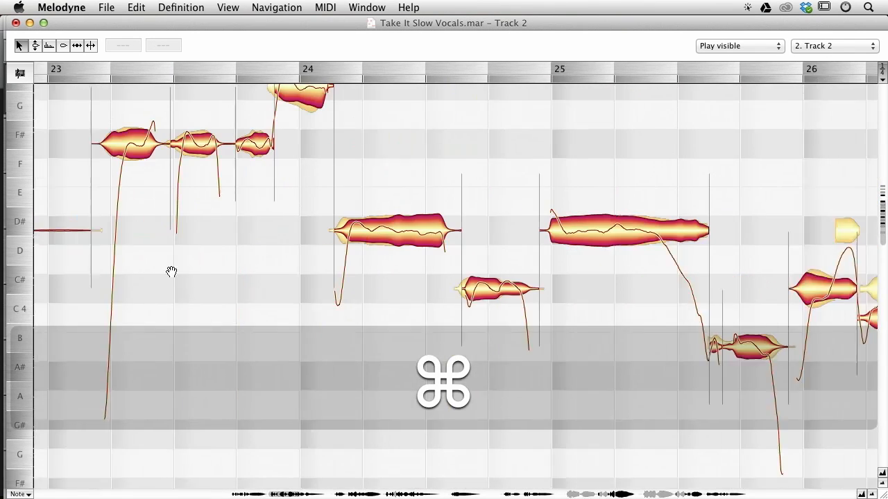
pyautogui.press('space')
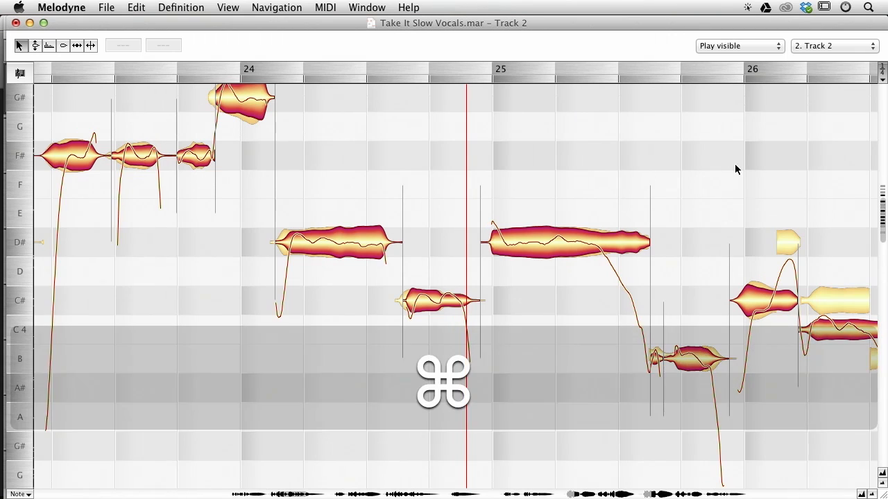
# Split the C# and C notes in bar 26 where their pitch changes.
pyautogui.moveTo(740, 166); pyautogui.dragTo(399, 117)
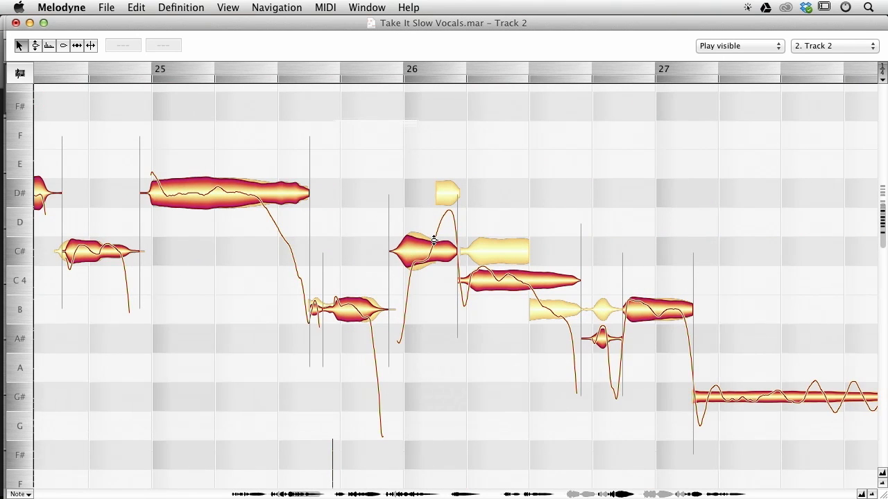
pyautogui.click(433, 239)
pyautogui.doubleClick(434, 232)
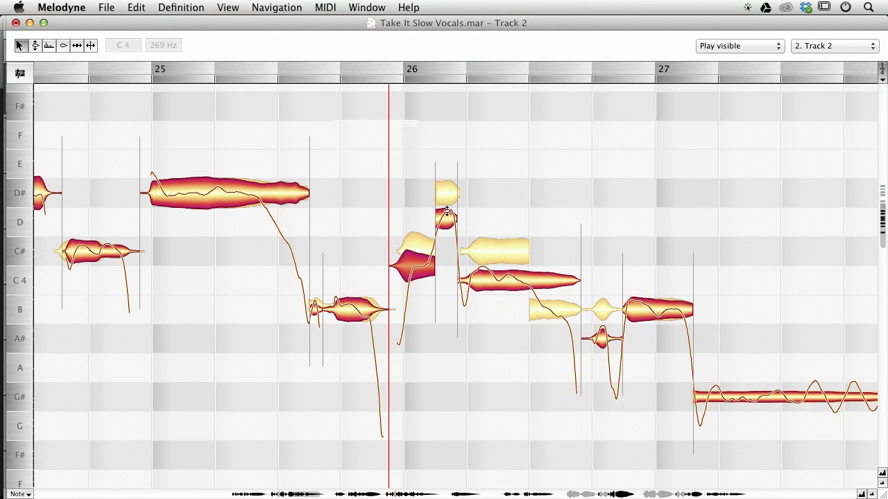
pyautogui.doubleClick(531, 265)
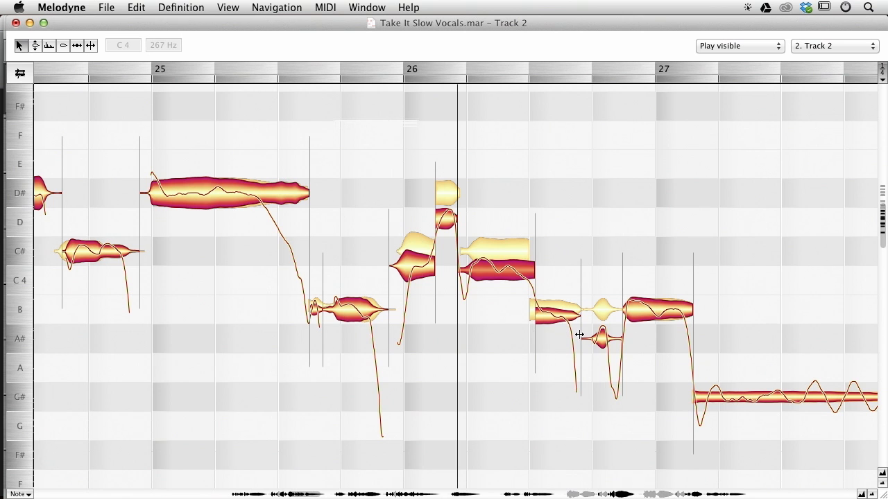
# Correct the pitches of the bar 26 notes, raising the short A# note to B and the C note to C#.
pyautogui.moveTo(602, 338); pyautogui.dragTo(603, 310)
pyautogui.moveTo(622, 151); pyautogui.dragTo(402, 356)
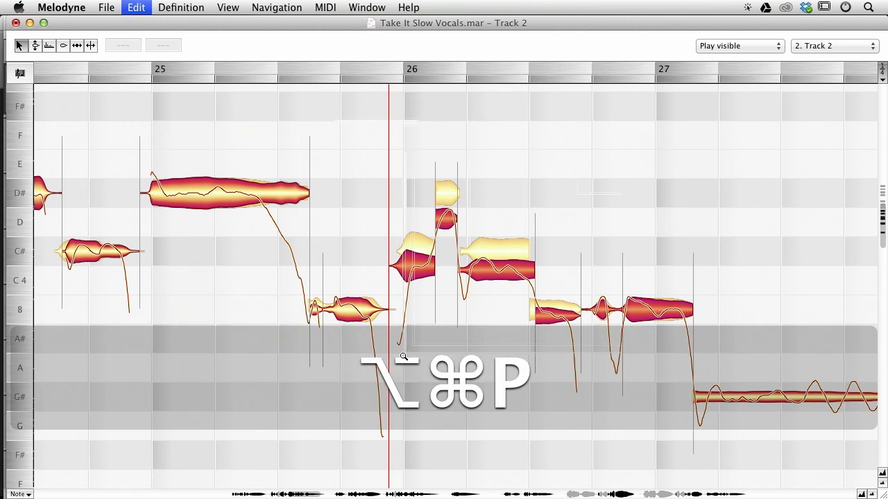
pyautogui.press('Return')
pyautogui.moveTo(400, 173); pyautogui.dragTo(491, 310)
pyautogui.moveTo(499, 290); pyautogui.dragTo(499, 268)
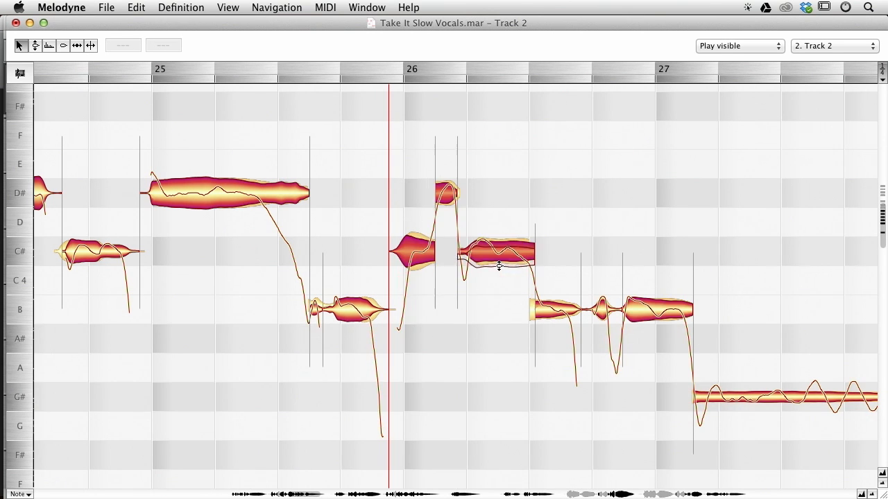
# Switch to Track 1 around bar 30 and play the passage back.
pyautogui.moveTo(555, 197); pyautogui.dragTo(42, 174)
pyautogui.moveTo(543, 217); pyautogui.dragTo(80, 168)
pyautogui.click(162, 143)
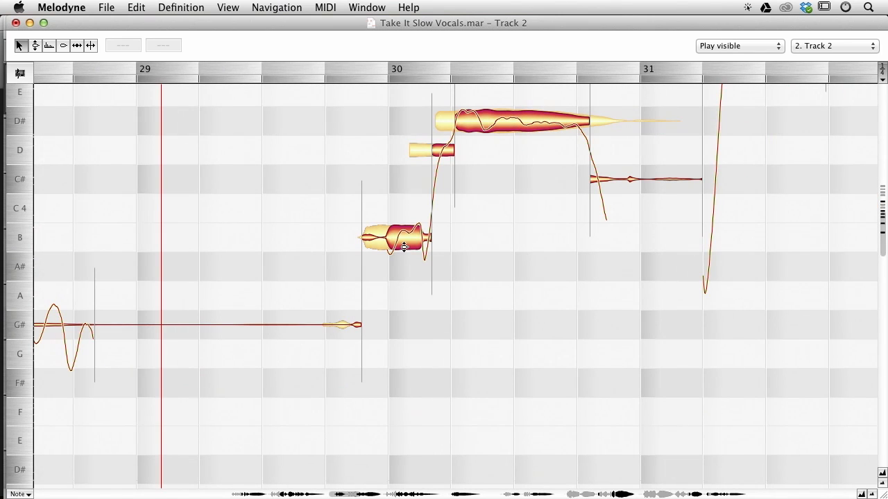
pyautogui.click(379, 221)
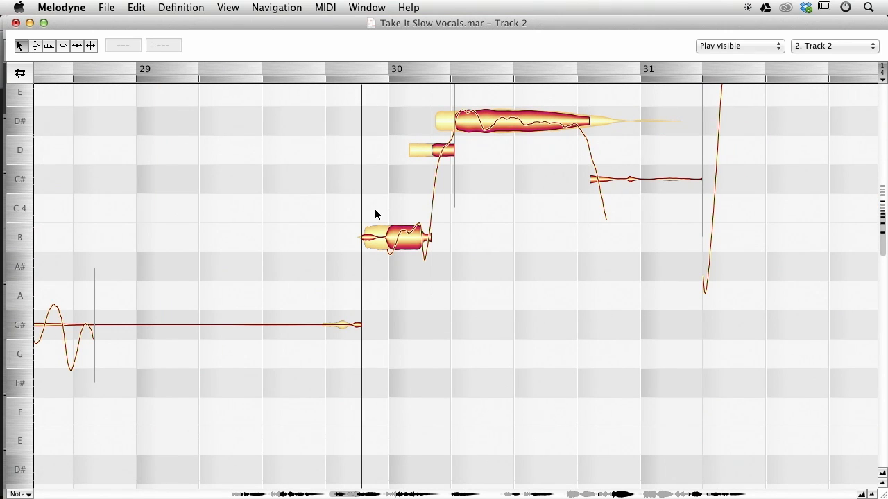
pyautogui.doubleClick(420, 147)
pyautogui.press('space')
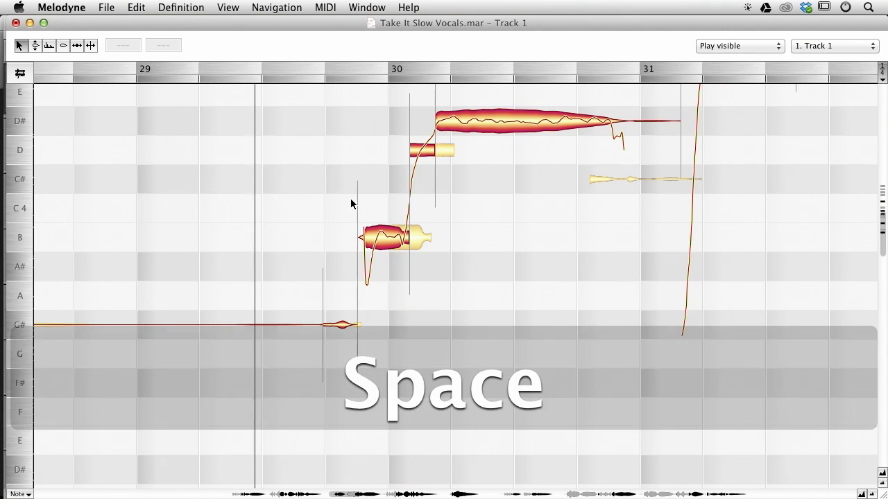
pyautogui.press('space')
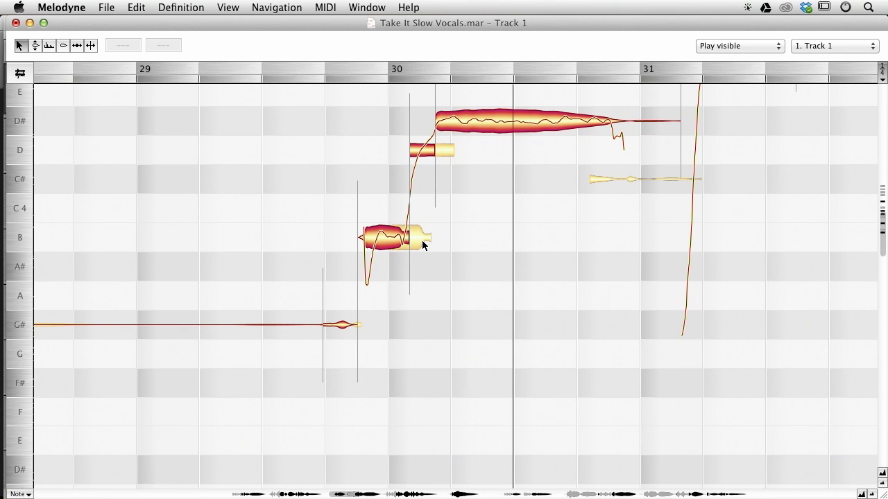
# Move the start of Track 1's long D# note in bar 30 slightly later and return to Track 2.
pyautogui.moveTo(376, 95); pyautogui.dragTo(513, 305)
pyautogui.moveTo(436, 119); pyautogui.dragTo(480, 122)
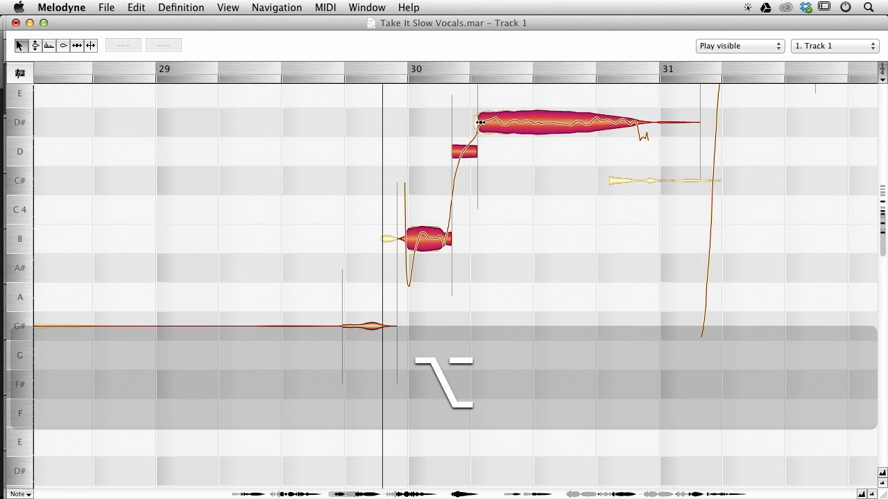
pyautogui.click(293, 150)
pyautogui.press('space')
pyautogui.click(406, 239)
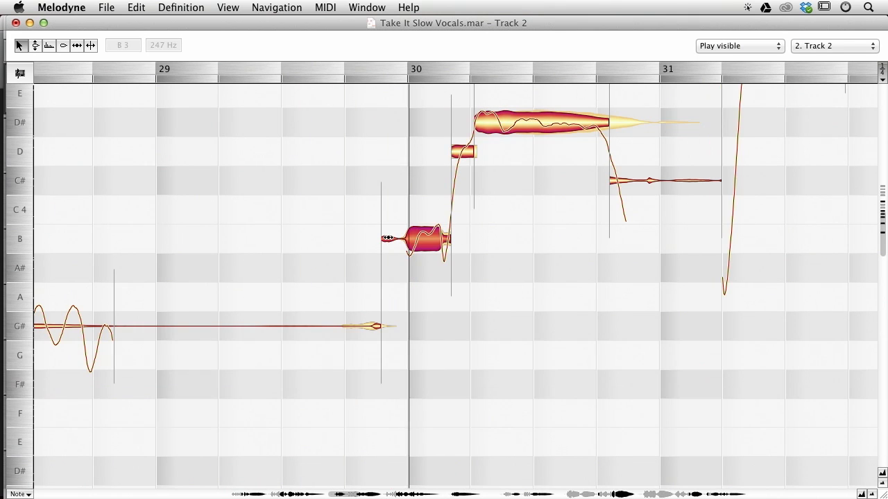
# Switch to Track 1 and move the separation before its short G# note at the end of bar 29 later.
pyautogui.press('space')
pyautogui.click(385, 326)
pyautogui.click(297, 320)
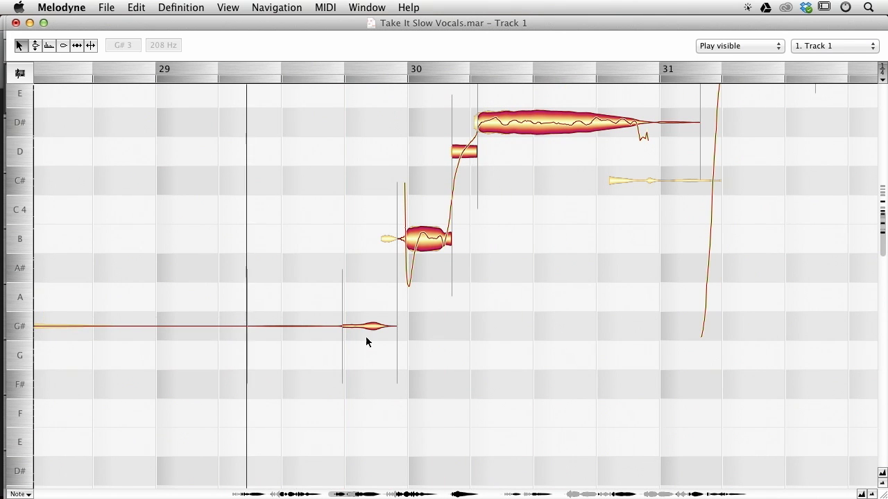
pyautogui.moveTo(344, 326); pyautogui.dragTo(363, 320)
pyautogui.press('space')
pyautogui.press('space')
pyautogui.click(217, 168)
pyautogui.press('space')
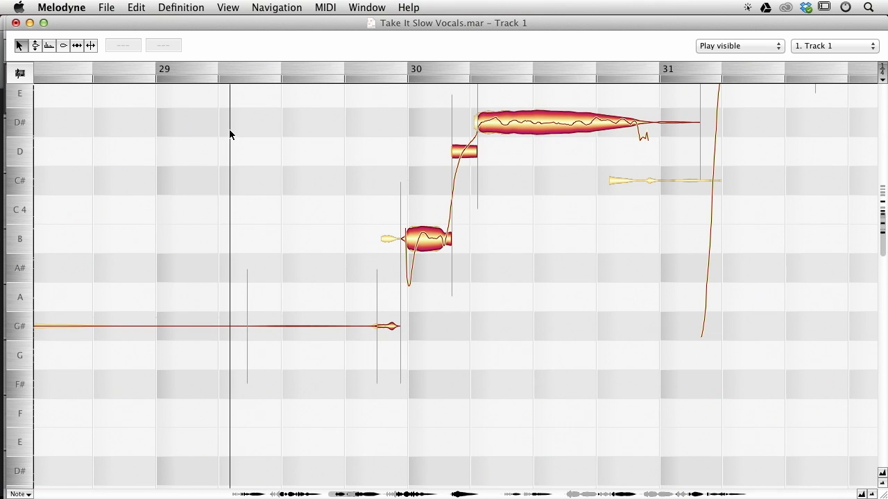
# Move the start of Track 1's B note in bar 30 slightly earlier and switch to Track 2.
pyautogui.moveTo(402, 239)
pyautogui.mouseDown()
pyautogui.moveTo(409, 240)
pyautogui.moveTo(394, 237)
pyautogui.mouseUp()
pyautogui.doubleClick(397, 242)
pyautogui.click(306, 205)
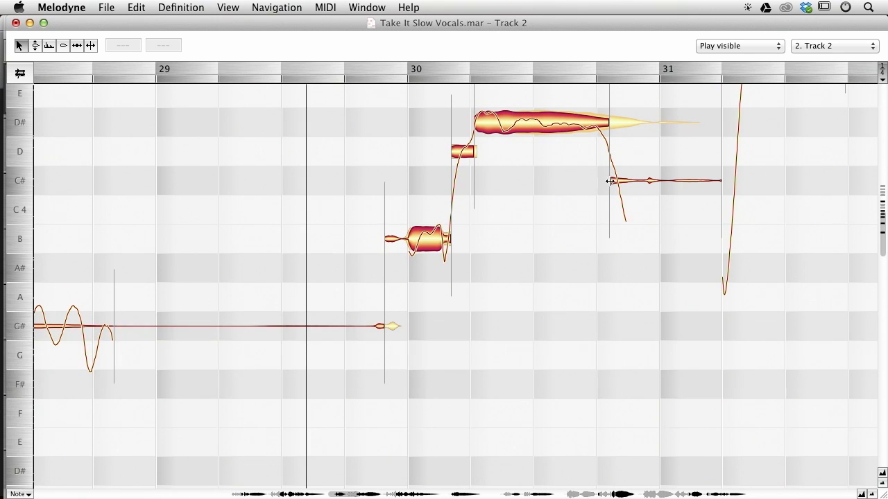
# Play back Track 2's D# and C# notes around the end of bar 30.
pyautogui.doubleClick(628, 123)
pyautogui.press('space')
pyautogui.press('space')
pyautogui.doubleClick(648, 181)
pyautogui.click(653, 214)
pyautogui.press('space')
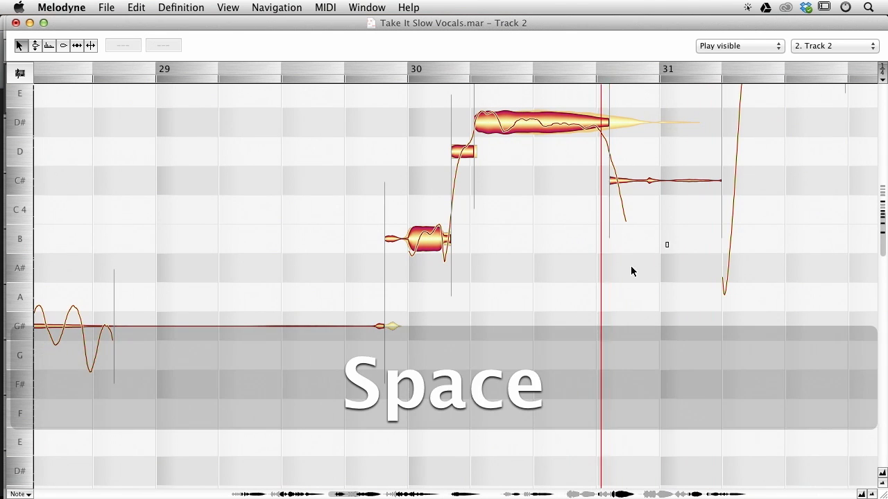
pyautogui.press('space')
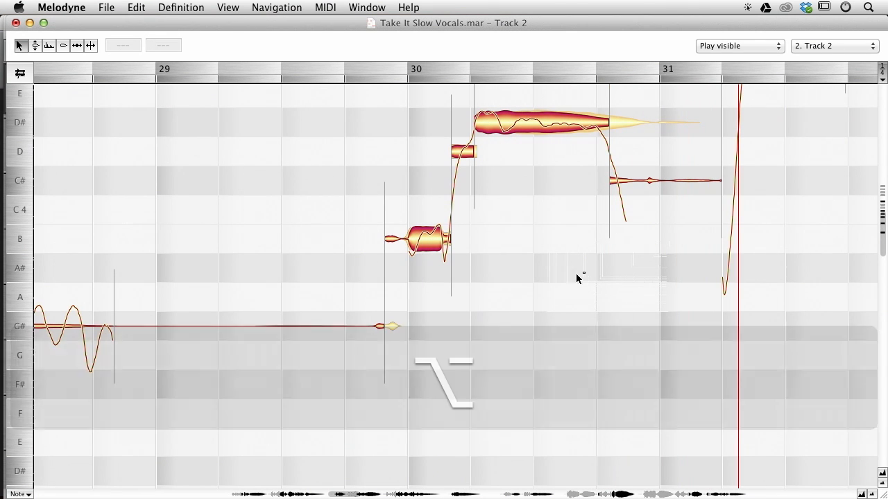
# Zoom in on bars 30–31 and switch between Track 1 and Track 2 to compare their D# and C# notes.
pyautogui.moveTo(617, 259); pyautogui.dragTo(509, 295)
pyautogui.doubleClick(546, 154)
pyautogui.doubleClick(511, 214)
pyautogui.doubleClick(561, 149)
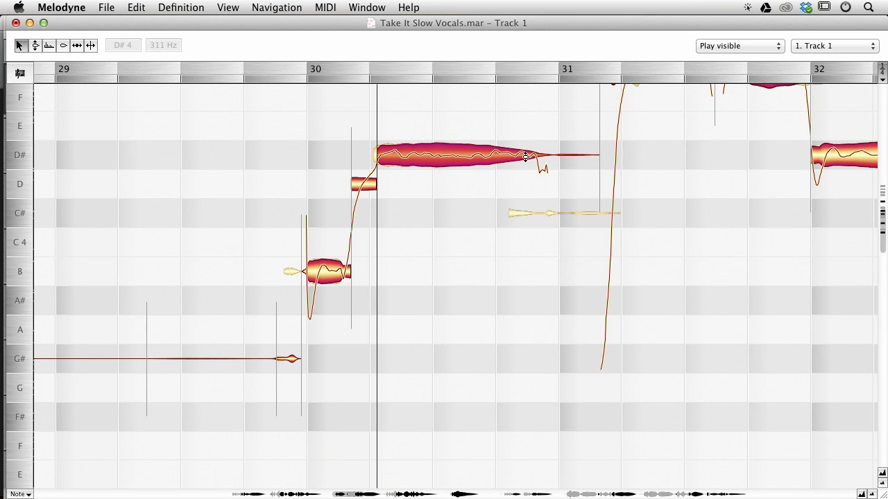
pyautogui.doubleClick(534, 209)
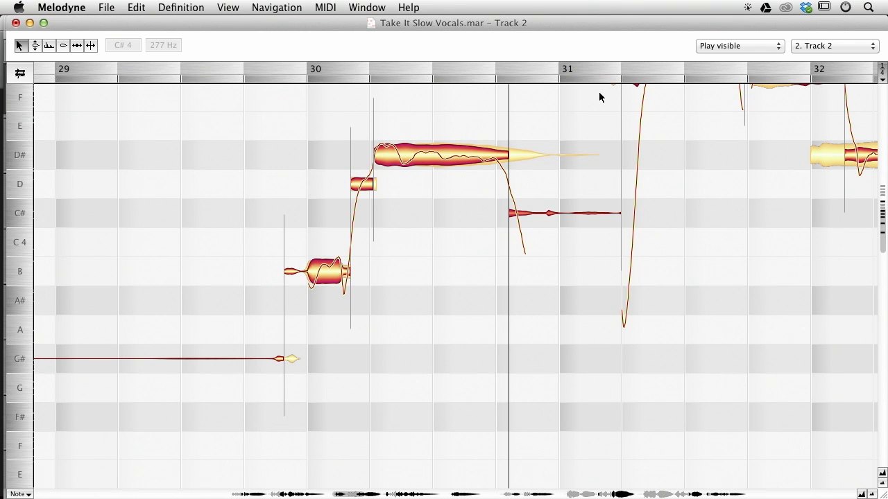
# Try splitting off the tail of Track 1's D# note in bar 30 and moving it down to C#, then undo both changes.
pyautogui.doubleClick(538, 155)
pyautogui.doubleClick(526, 139)
pyautogui.moveTo(546, 156); pyautogui.dragTo(548, 208)
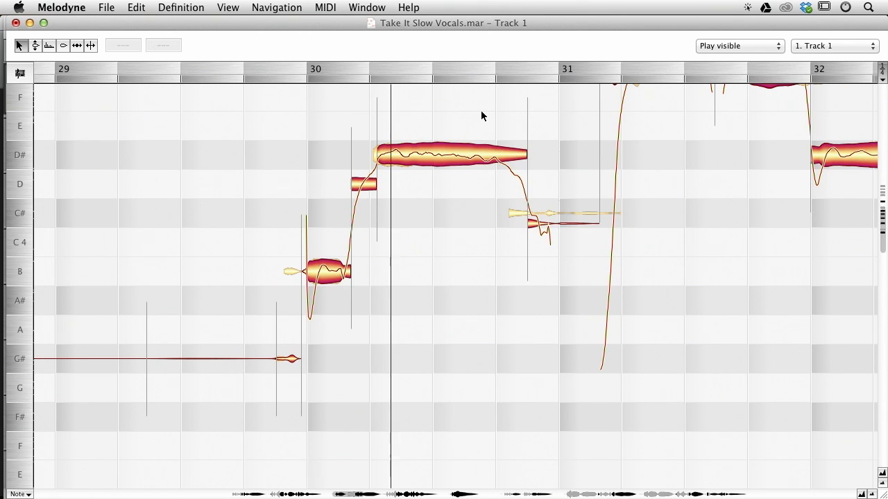
pyautogui.press('space')
pyautogui.press('space')
pyautogui.press('super+z')
pyautogui.press('super+z')
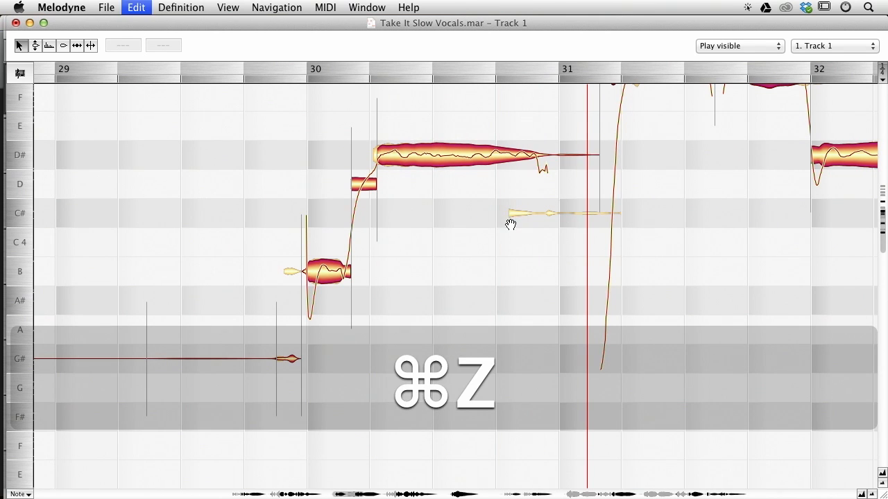
# Move Track 2's C# note at the end of bar 30 up to D# and play the passage back.
pyautogui.click(519, 205)
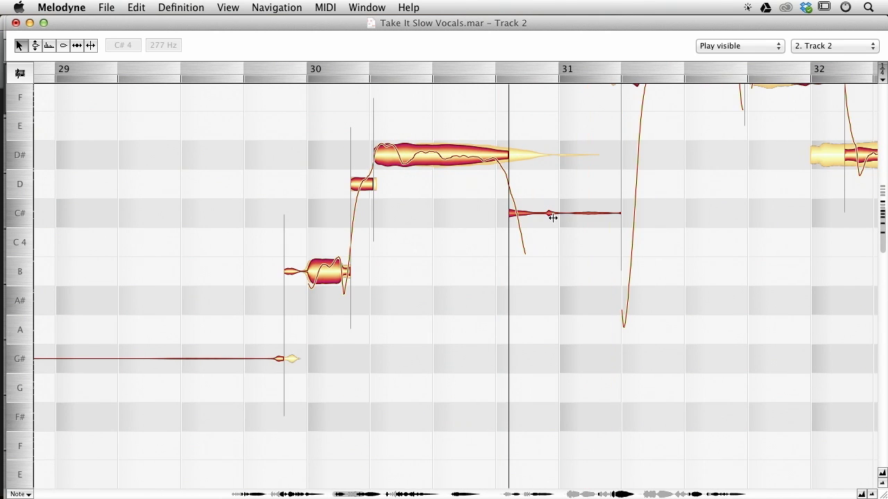
pyautogui.moveTo(551, 213); pyautogui.dragTo(554, 155)
pyautogui.doubleClick(490, 142)
pyautogui.moveTo(473, 108); pyautogui.dragTo(530, 183)
pyautogui.press('Return')
pyautogui.press('space')
pyautogui.press('space')
pyautogui.moveTo(684, 179); pyautogui.dragTo(577, 231)
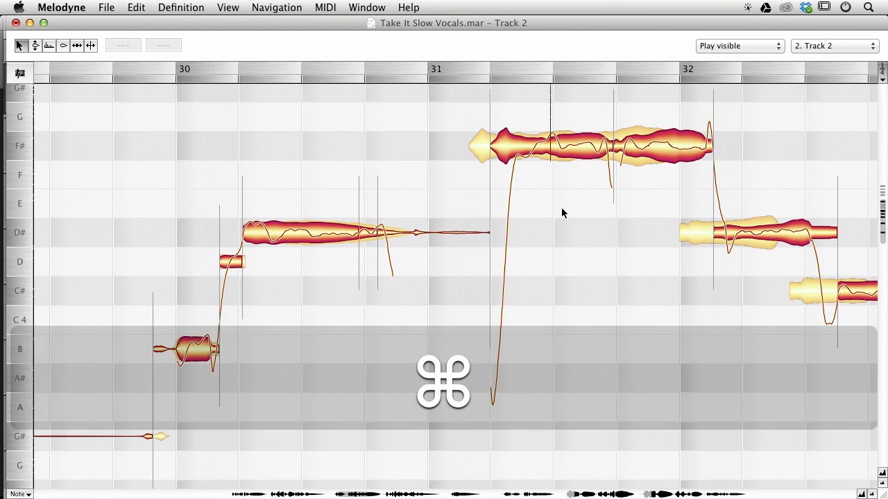
# Switch to Track 1, select its notes in bars 31 to 32 and shift them slightly later.
pyautogui.doubleClick(472, 138)
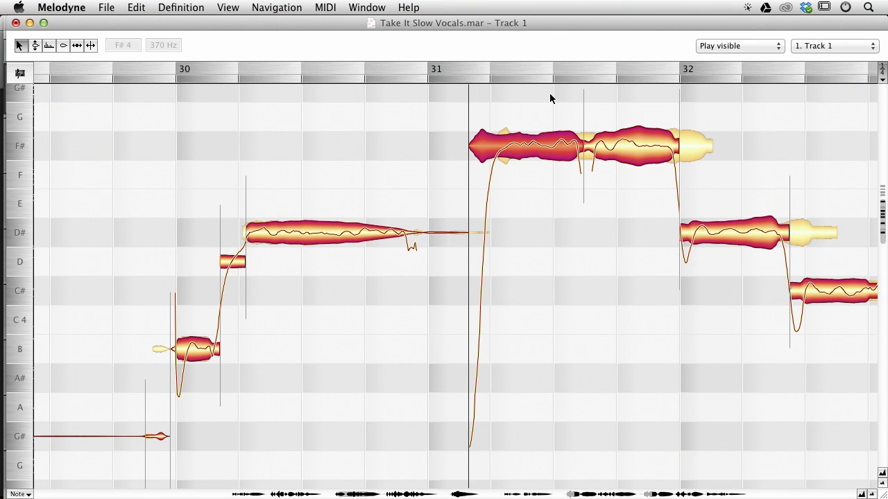
pyautogui.moveTo(708, 286); pyautogui.dragTo(537, 283)
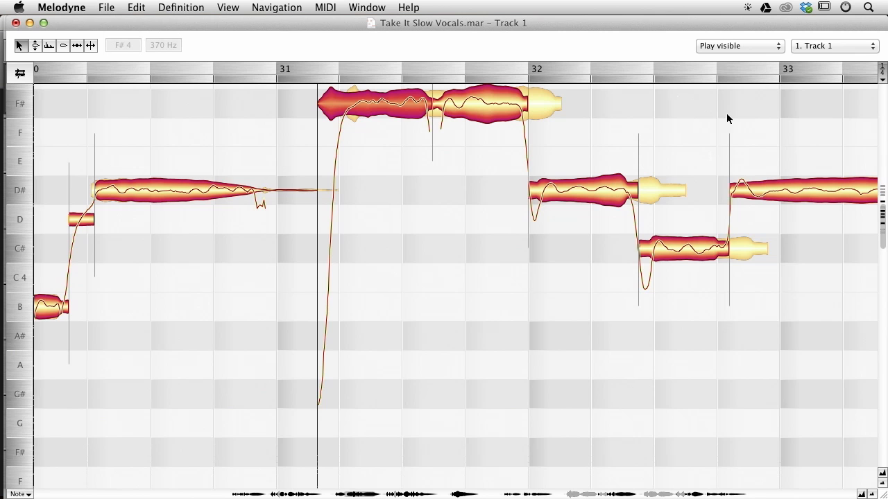
pyautogui.moveTo(670, 105); pyautogui.dragTo(581, 152)
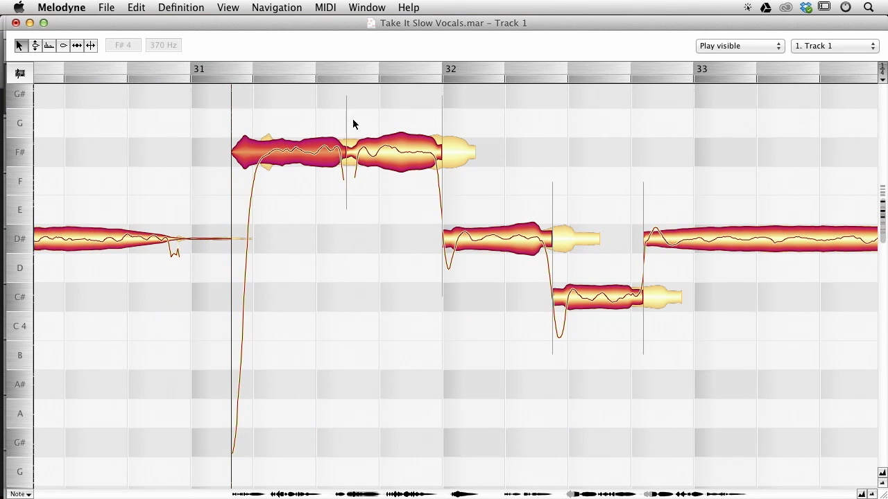
pyautogui.moveTo(298, 105); pyautogui.dragTo(653, 325)
pyautogui.moveTo(661, 240); pyautogui.dragTo(676, 242)
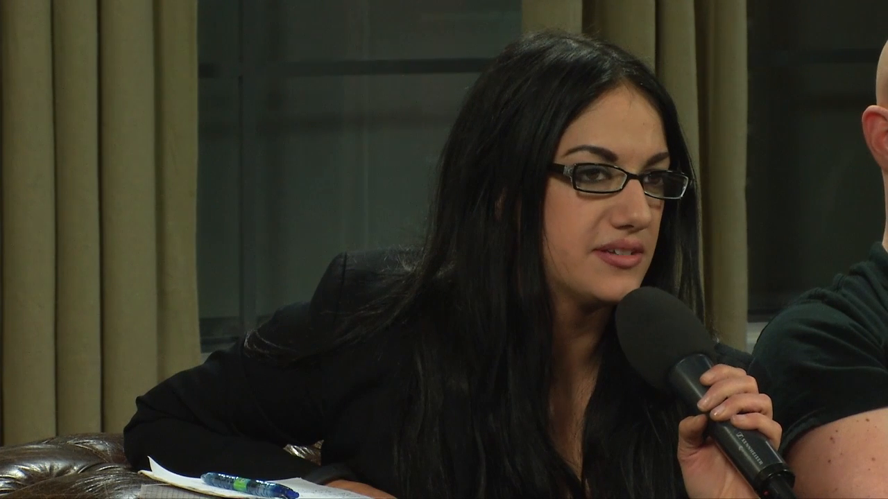
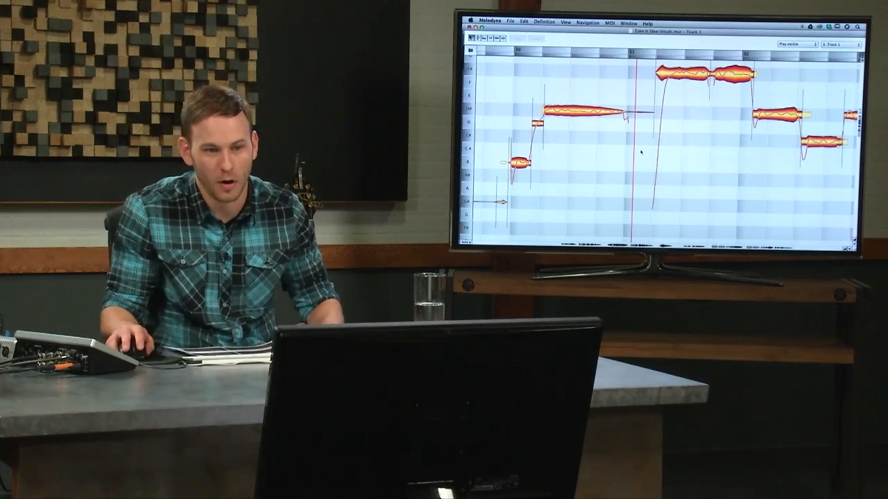
# Scroll to bars 31 to 33 and play back Track 1's passage there.
pyautogui.hscroll(3, 643, 149)
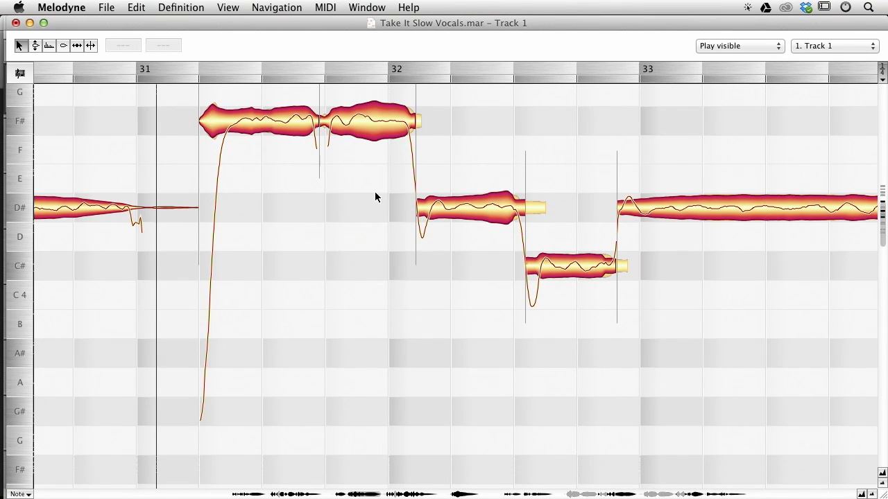
pyautogui.scroll(1, 520, 138)
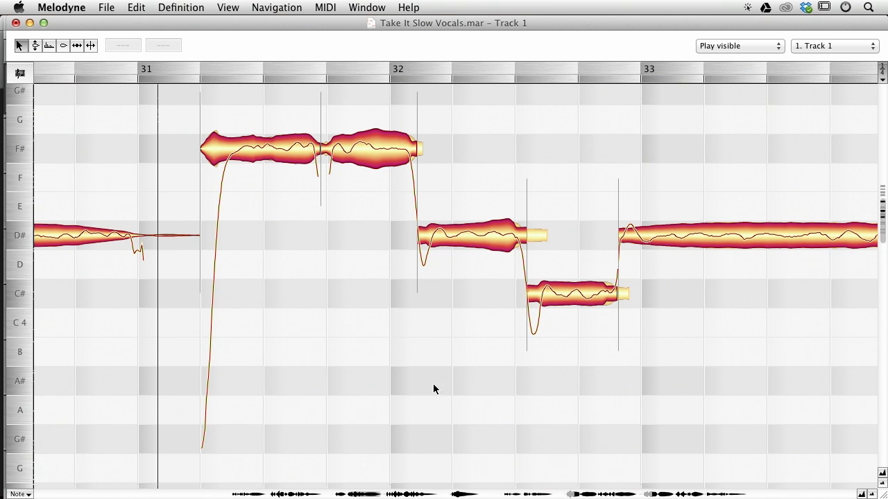
pyautogui.press('space')
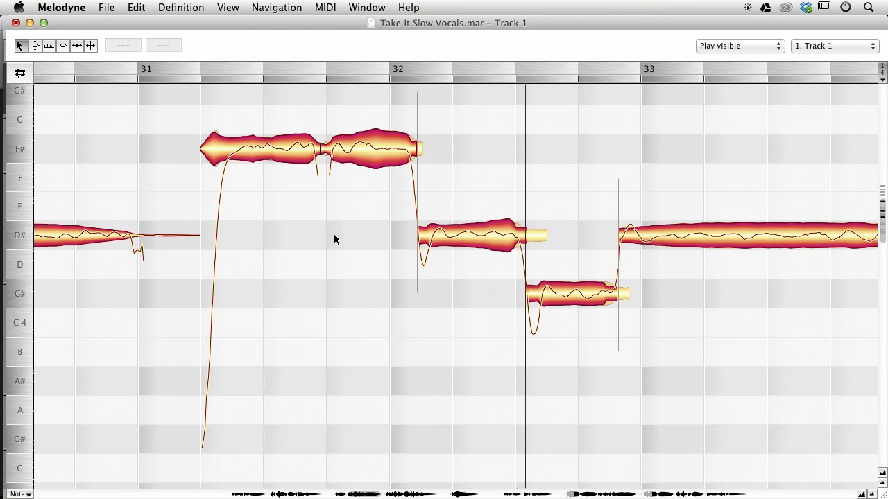
pyautogui.moveTo(465, 298); pyautogui.dragTo(351, 239)
pyautogui.press('space')
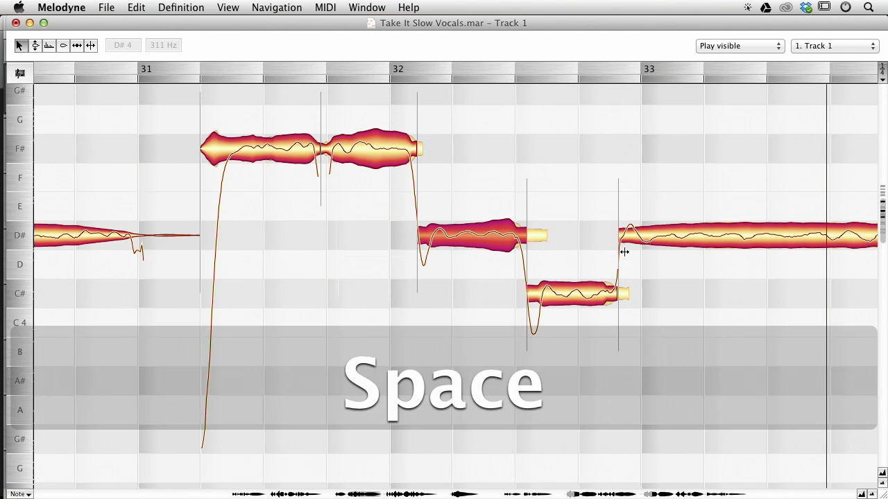
# Move the start of Track 1's D# note in bar 32 slightly earlier, checking it against Track 2.
pyautogui.keyDown('alt'); pyautogui.click(618, 235); pyautogui.keyUp('alt')
pyautogui.moveTo(619, 235)
pyautogui.mouseDown()
pyautogui.moveTo(609, 235)
pyautogui.moveTo(617, 233)
pyautogui.mouseUp()
pyautogui.doubleClick(617, 292)
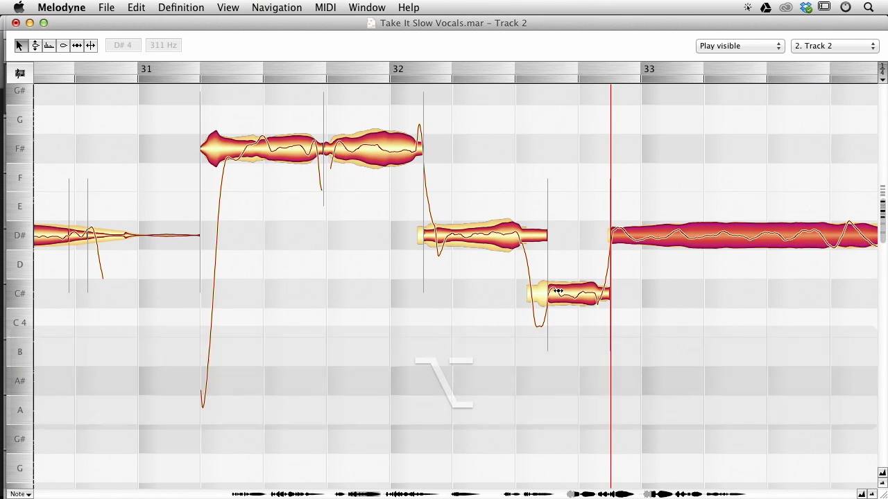
pyautogui.doubleClick(530, 293)
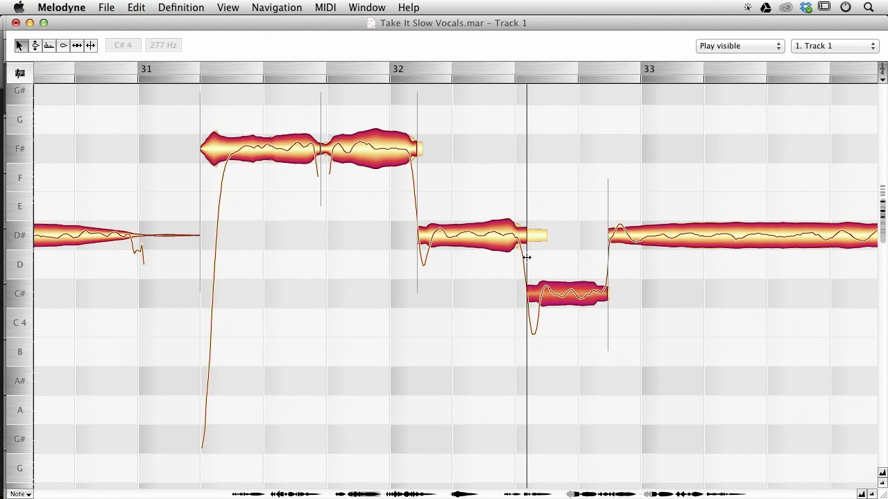
# Split off the start of Track 1's C# note in bar 32, snap the selected notes to pitch and play back.
pyautogui.moveTo(537, 258); pyautogui.dragTo(540, 259)
pyautogui.doubleClick(515, 215)
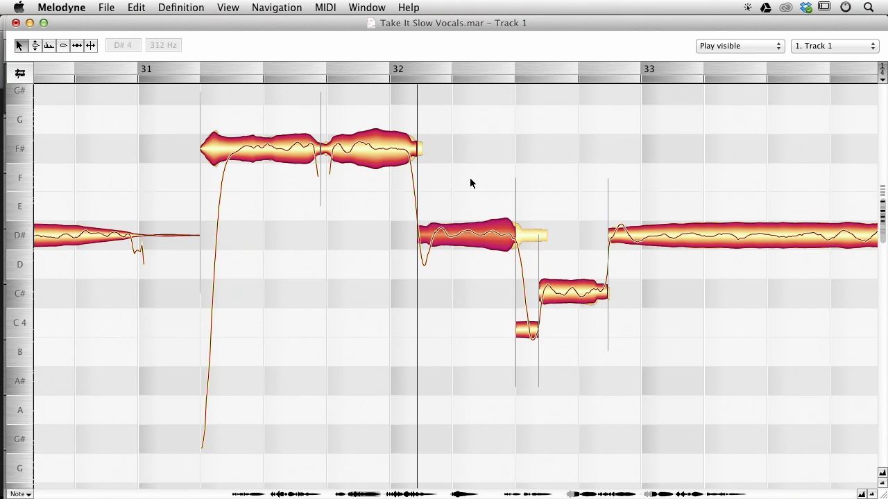
pyautogui.moveTo(471, 178); pyautogui.dragTo(593, 329)
pyautogui.press('alt+super+Return')
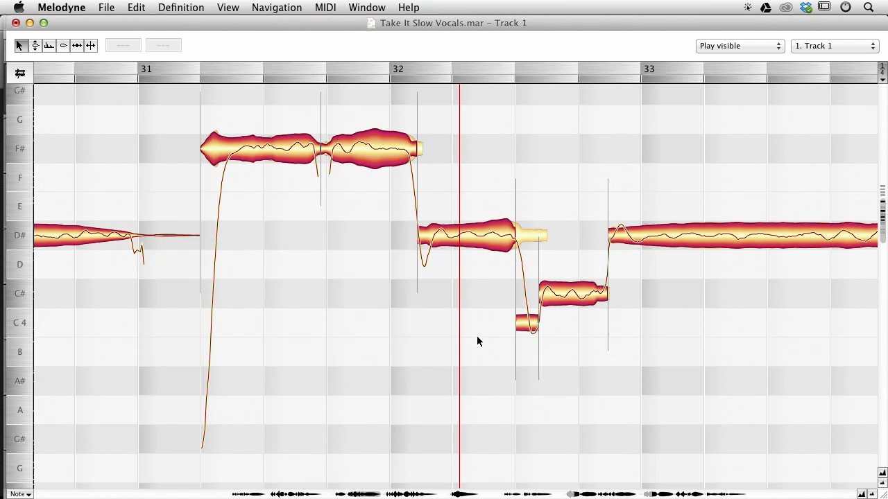
pyautogui.press('space')
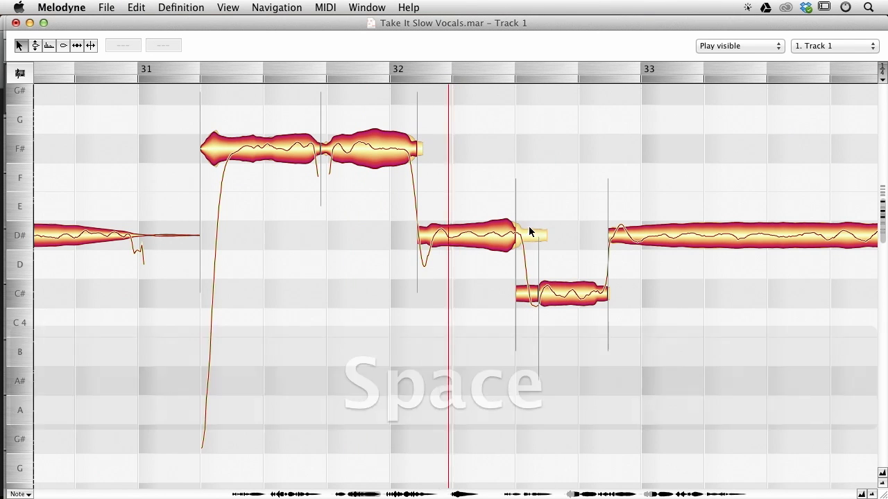
pyautogui.press('space')
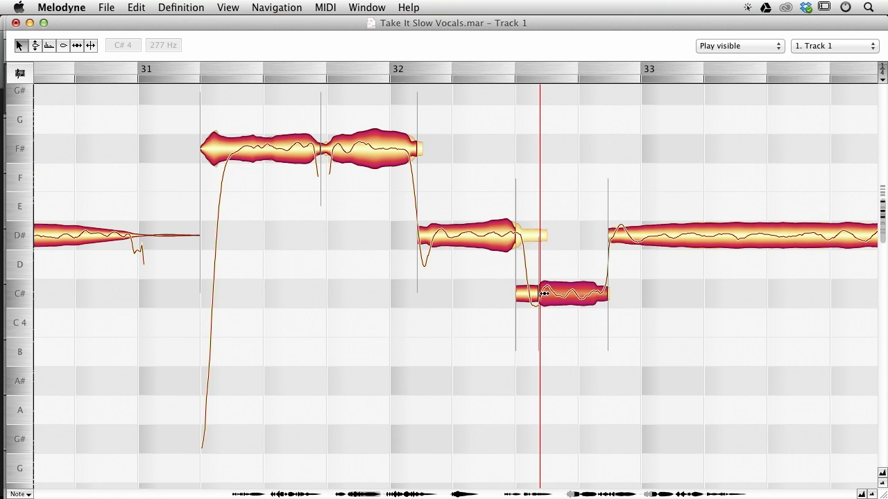
# Shift the boundary between Track 1's D# and C# notes in bar 32 slightly later.
pyautogui.press('alt')
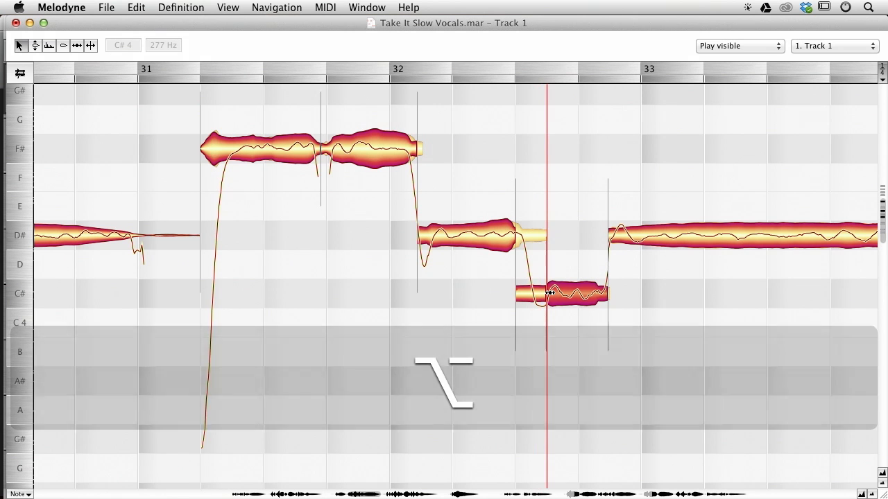
pyautogui.press('alt')
pyautogui.moveTo(517, 235); pyautogui.dragTo(523, 235)
pyautogui.press('space')
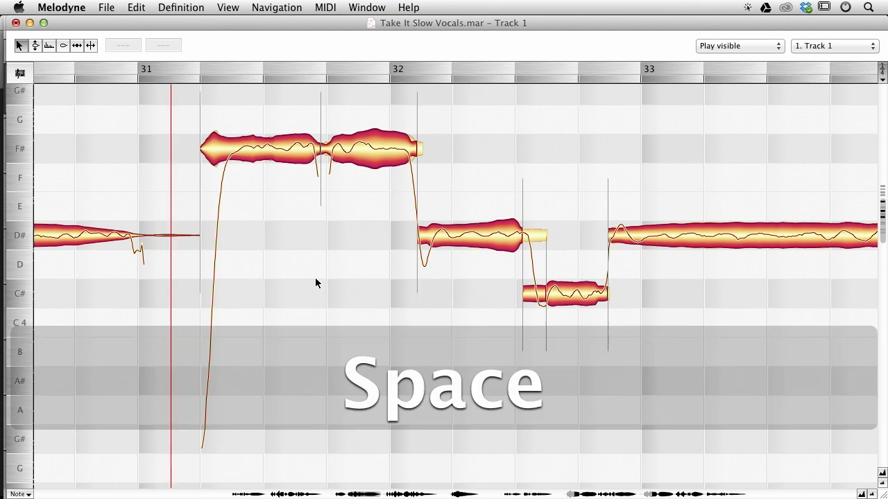
# Scroll to bars 36 to 39 and play back the passage on both tracks.
pyautogui.press('super')
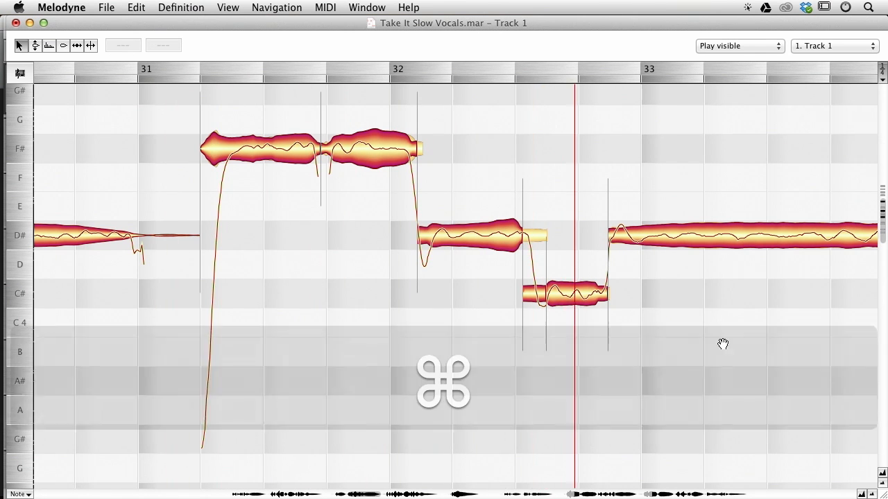
pyautogui.moveTo(724, 344); pyautogui.dragTo(164, 274)
pyautogui.press('super')
pyautogui.moveTo(543, 311); pyautogui.dragTo(367, 447)
pyautogui.press('space')
pyautogui.click(481, 256)
pyautogui.moveTo(483, 251); pyautogui.dragTo(483, 221)
pyautogui.click(395, 166)
pyautogui.press('space')
pyautogui.moveTo(641, 316); pyautogui.dragTo(318, 303)
pyautogui.moveTo(613, 206); pyautogui.dragTo(374, 118)
pyautogui.press('space')
pyautogui.press('alt')
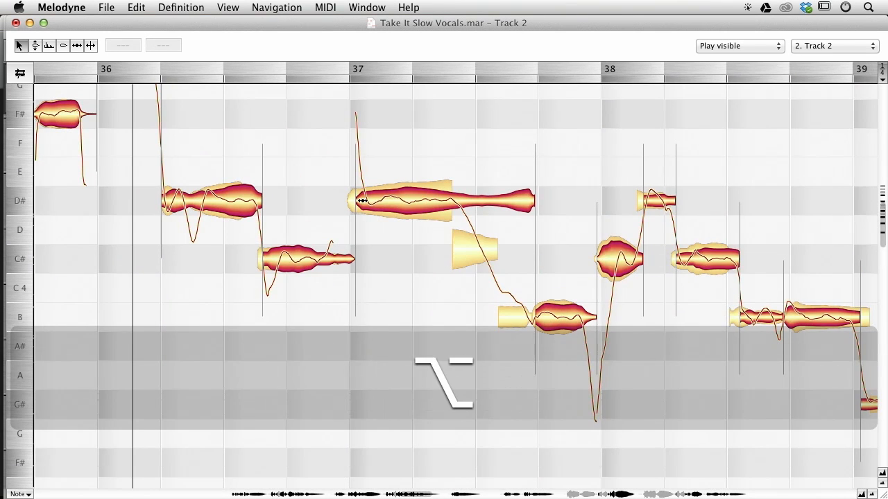
# Split the tail off Track 2's D# note in bar 37 and drag it down toward C4.
pyautogui.click(361, 201)
pyautogui.doubleClick(452, 186)
pyautogui.moveTo(449, 184); pyautogui.dragTo(538, 259)
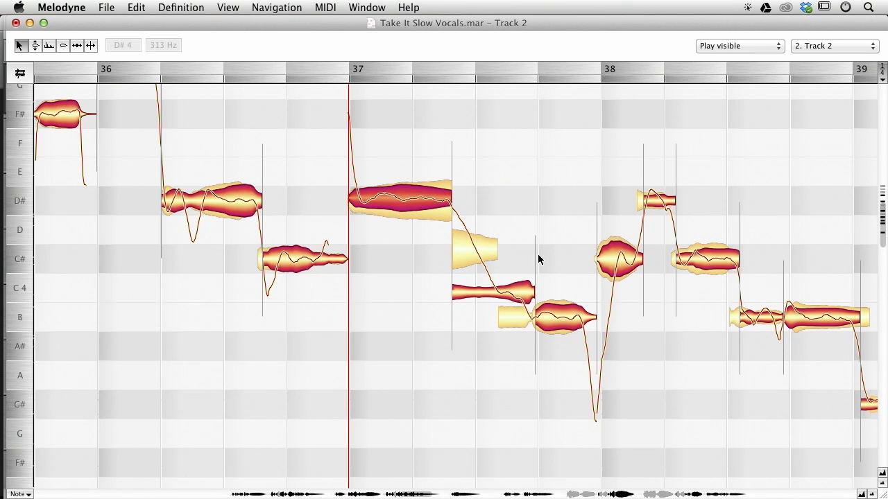
# Split that tail again and move its second part down to B, then play back.
pyautogui.doubleClick(494, 281)
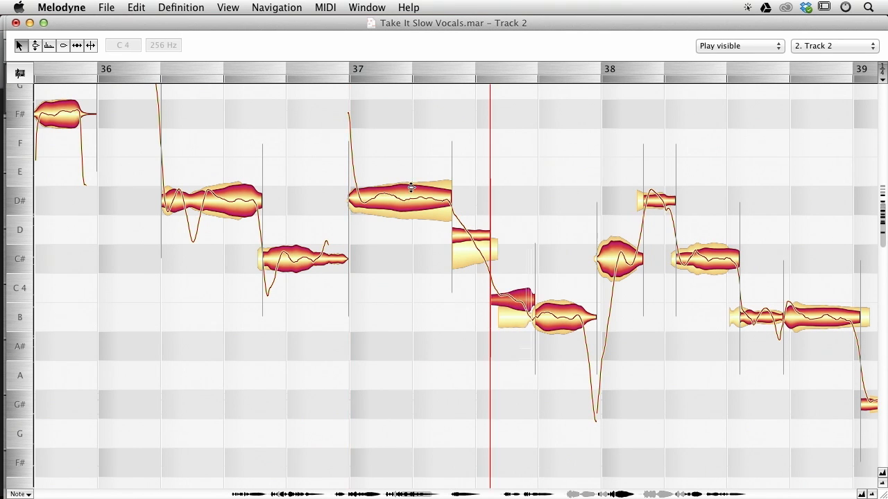
pyautogui.keyDown('shift'); pyautogui.click(412, 192); pyautogui.keyUp('shift')
pyautogui.press('Return')
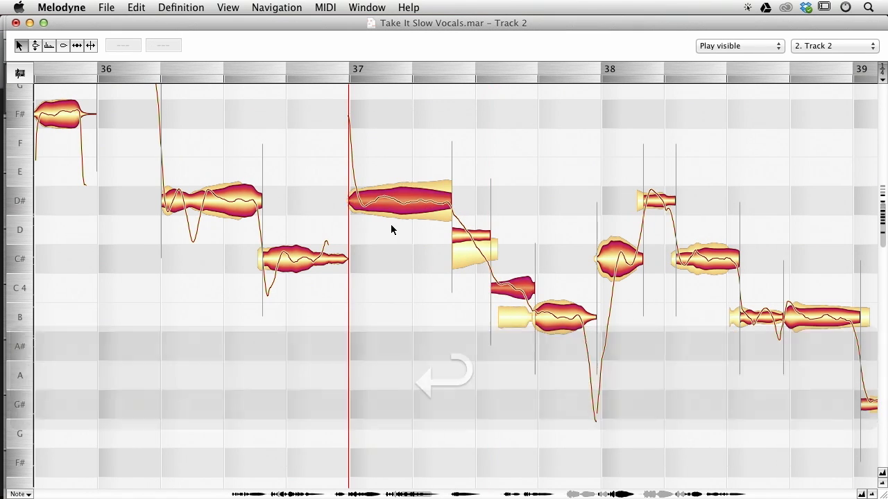
pyautogui.moveTo(509, 290); pyautogui.dragTo(515, 313)
pyautogui.press('space')
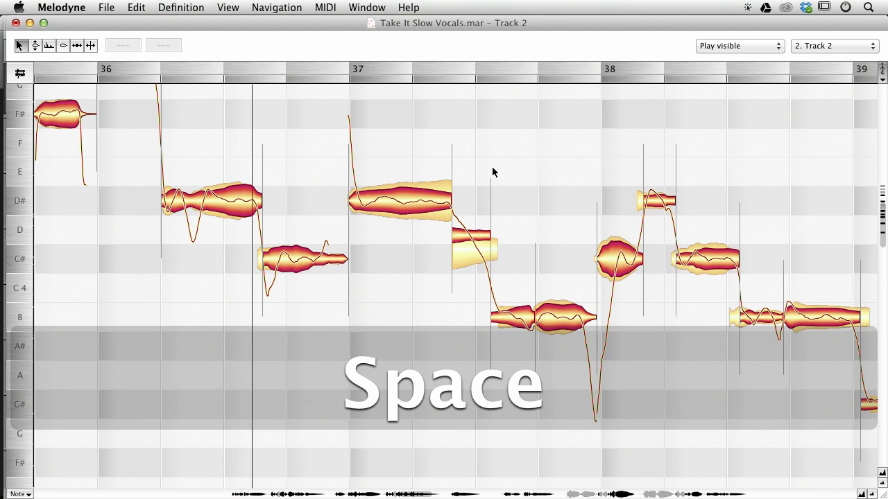
# Play back Track 2's passage in bars 37 to 39.
pyautogui.moveTo(747, 168); pyautogui.dragTo(527, 129)
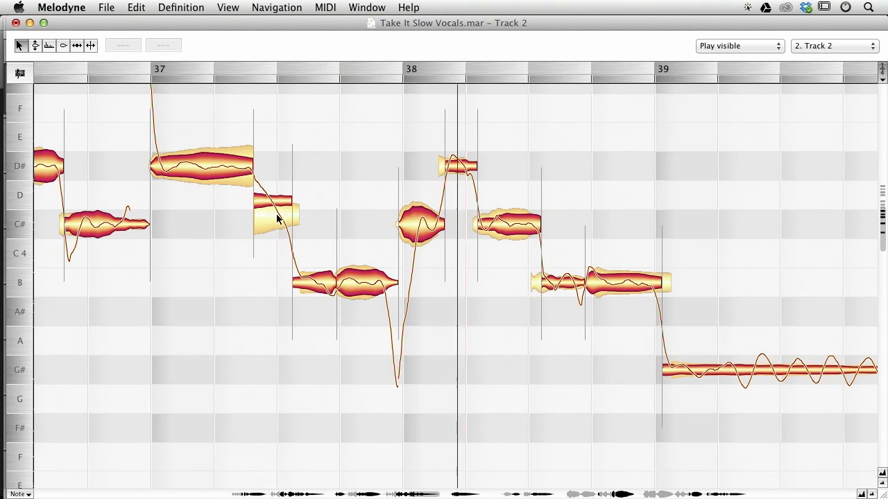
pyautogui.press('space')
pyautogui.press('space')
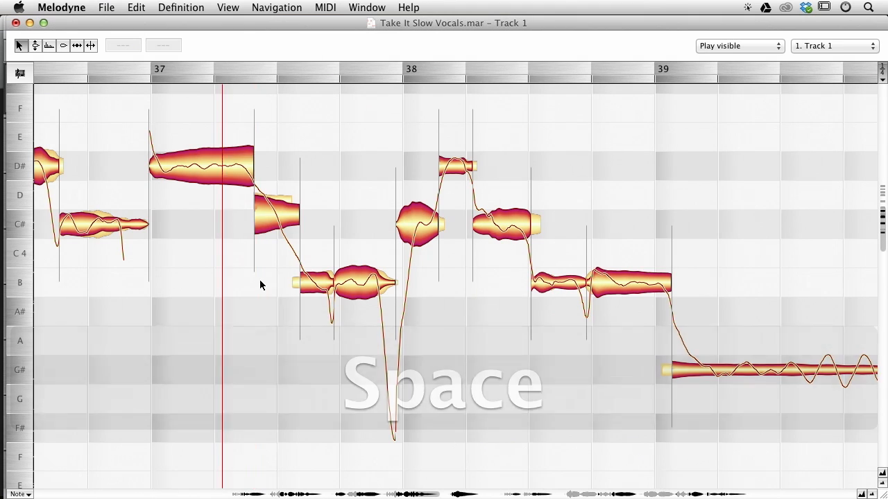
pyautogui.moveTo(581, 240); pyautogui.dragTo(352, 190)
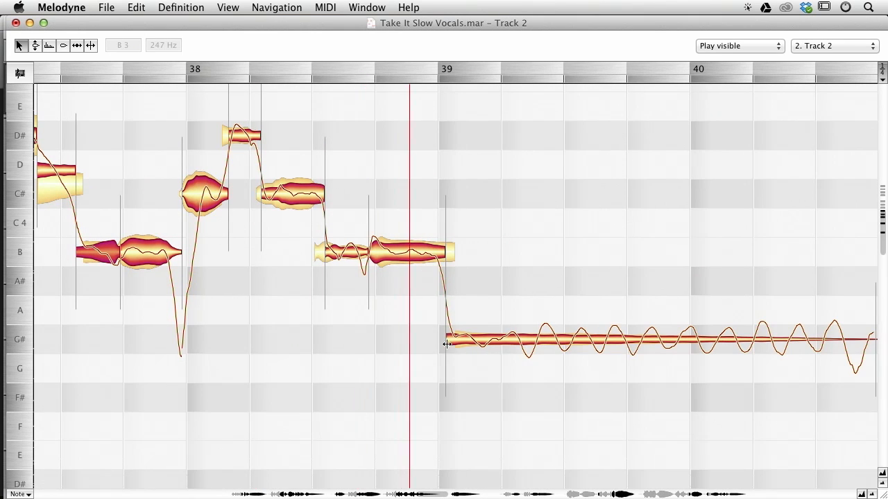
pyautogui.moveTo(371, 258); pyautogui.dragTo(316, 251)
pyautogui.press('space')
pyautogui.click(260, 238)
pyautogui.keyDown('alt'); pyautogui.click(328, 251); pyautogui.keyUp('alt')
pyautogui.press('space')
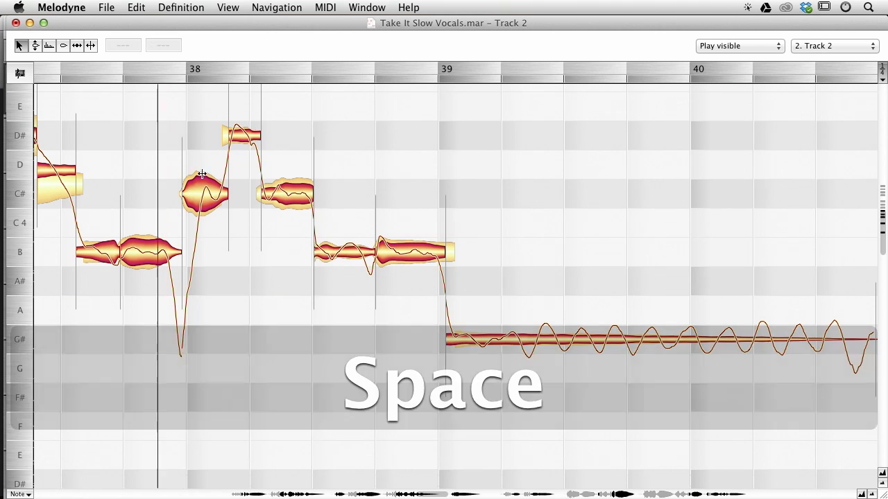
pyautogui.press('space')
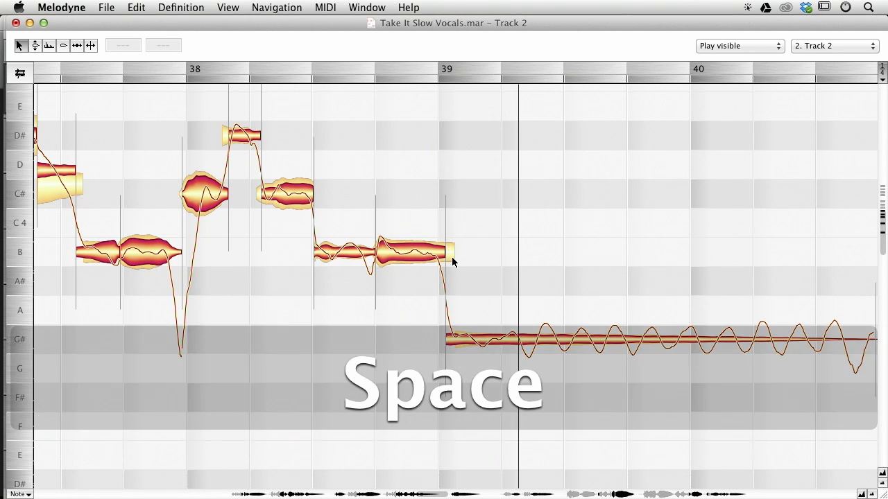
# Move the start of Track 2's G# note in bar 39 slightly later.
pyautogui.press('super+Up')
pyautogui.doubleClick(450, 337)
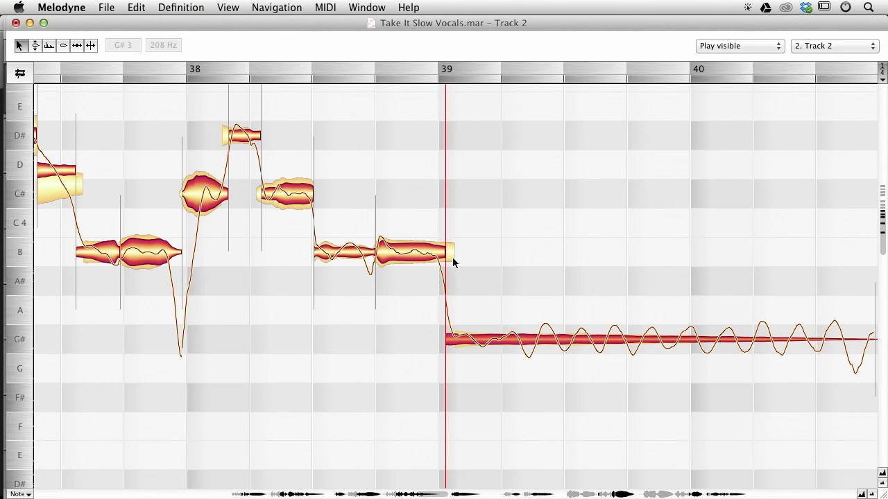
pyautogui.moveTo(447, 340); pyautogui.dragTo(455, 340)
pyautogui.click(297, 310)
pyautogui.press('space')
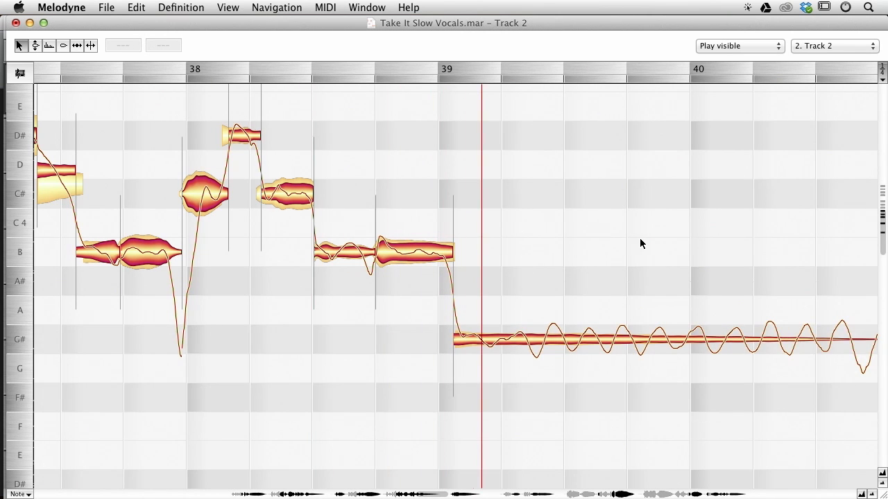
# Switch to Track 1 and play back its passage around bar 39.
pyautogui.moveTo(737, 223); pyautogui.dragTo(645, 201)
pyautogui.press('space')
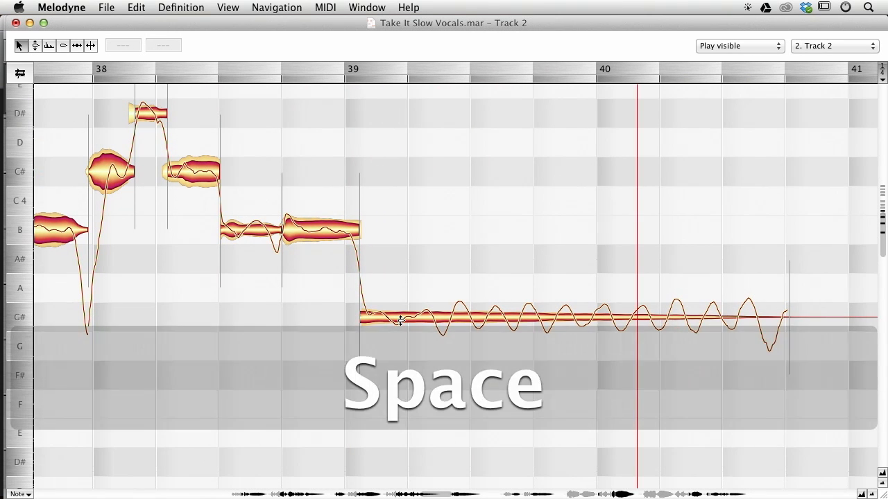
pyautogui.keyDown('alt'); pyautogui.click(355, 317); pyautogui.keyUp('alt')
pyautogui.press('super+Up')
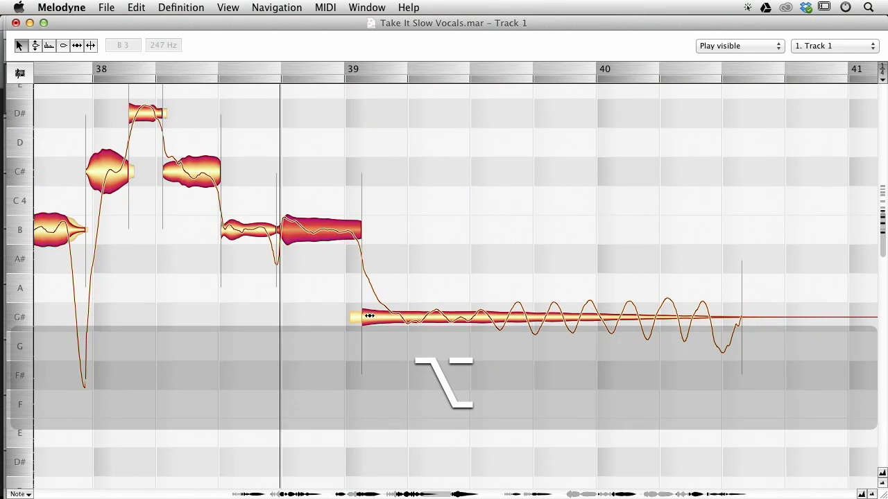
pyautogui.press('space')
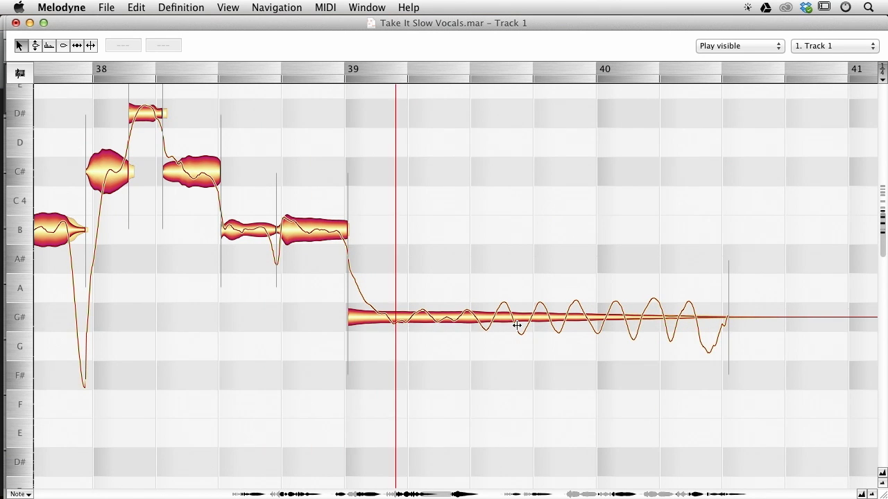
# Move Track 1's long G# note in bar 39 down to G.
pyautogui.moveTo(745, 209); pyautogui.dragTo(594, 136)
pyautogui.press('space')
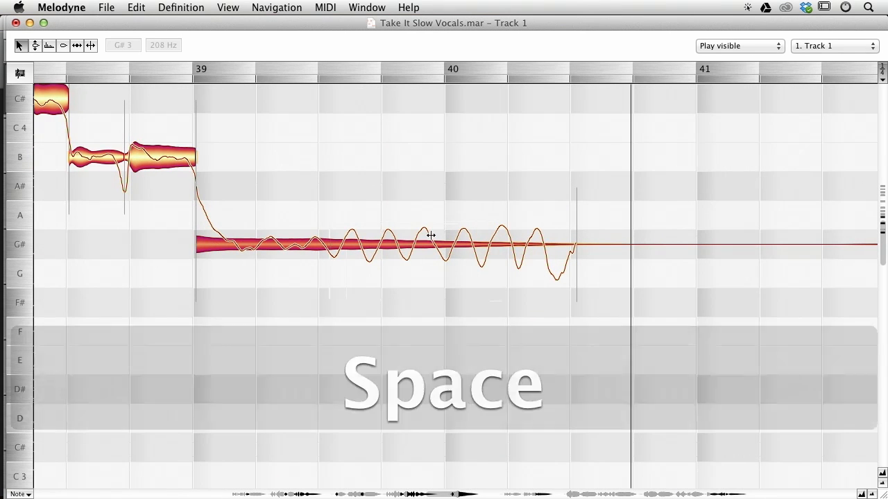
pyautogui.moveTo(411, 246); pyautogui.dragTo(413, 264)
# Switch between Track 1 and Track 2 to compare their notes in bars 39 to 40.
pyautogui.press('super+Down')
pyautogui.press('super+Up')
pyautogui.press('super+Down')
pyautogui.press('super+Up')
pyautogui.press('super+Down')
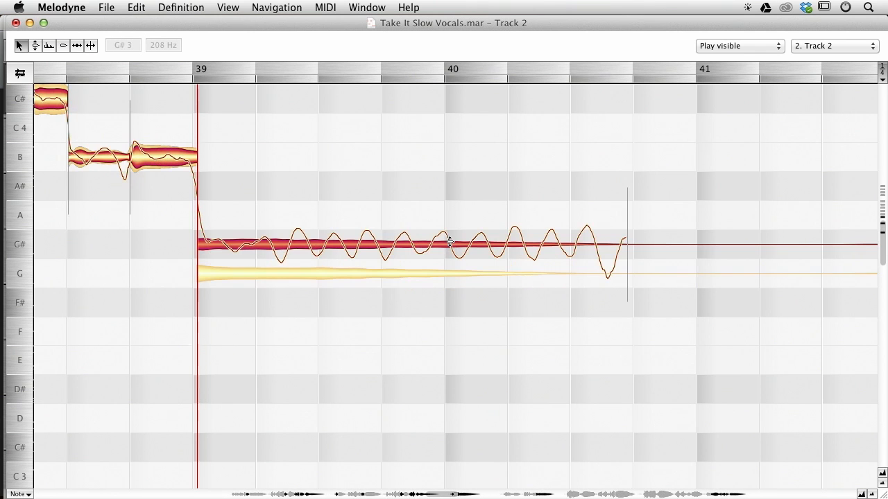
pyautogui.moveTo(185, 331); pyautogui.dragTo(6, 140)
pyautogui.moveTo(604, 227); pyautogui.dragTo(151, 231)
pyautogui.moveTo(538, 230); pyautogui.dragTo(145, 152)
pyautogui.moveTo(669, 167); pyautogui.dragTo(352, 121)
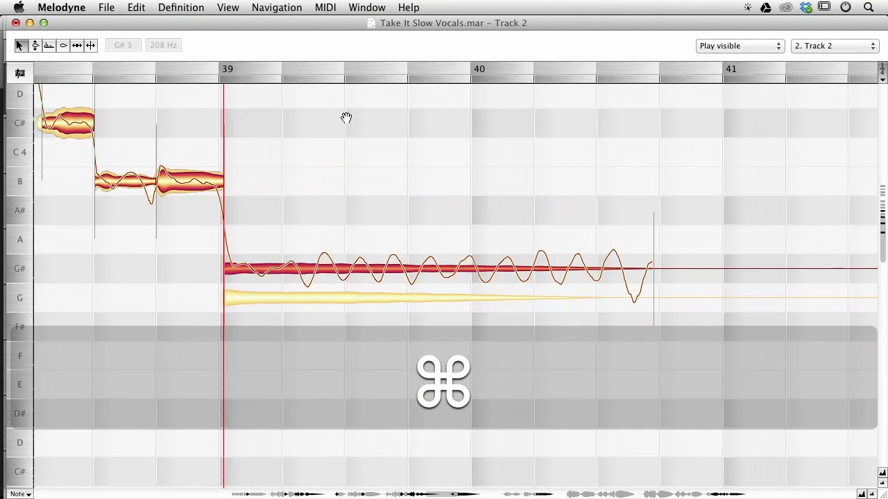
pyautogui.moveTo(507, 178); pyautogui.dragTo(424, 149)
pyautogui.press('Tab')
pyautogui.press('Tab')
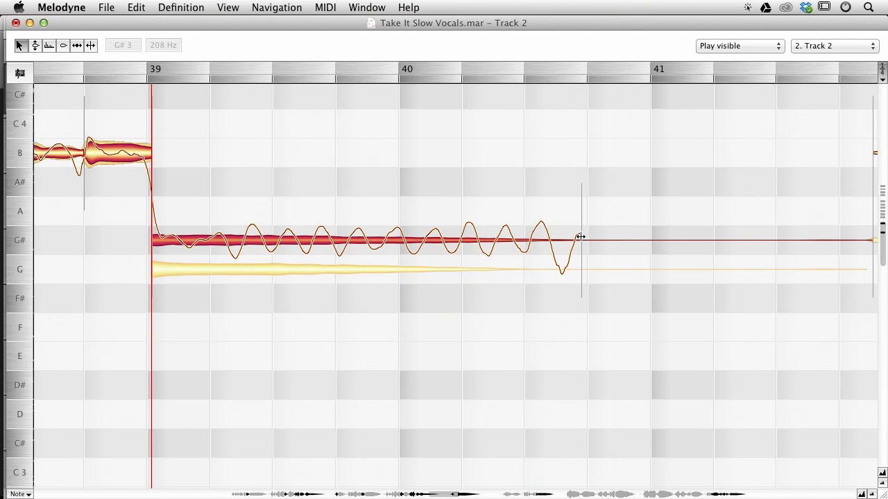
pyautogui.click(535, 277)
pyautogui.press('Tab')
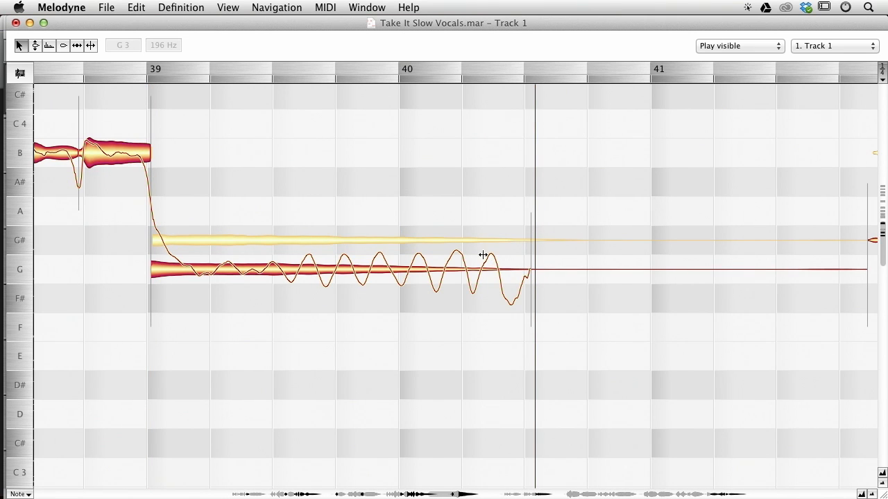
# Split Track 1's G note in bar 39 near its start.
pyautogui.doubleClick(195, 258)
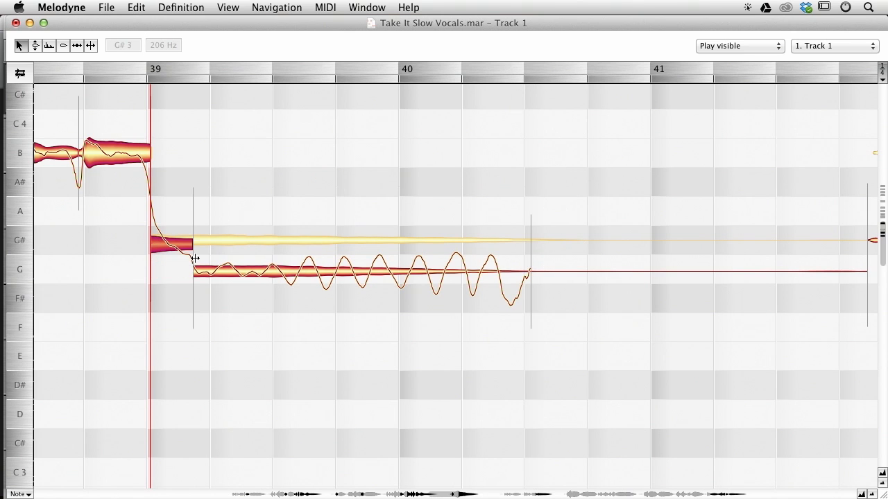
pyautogui.doubleClick(477, 261)
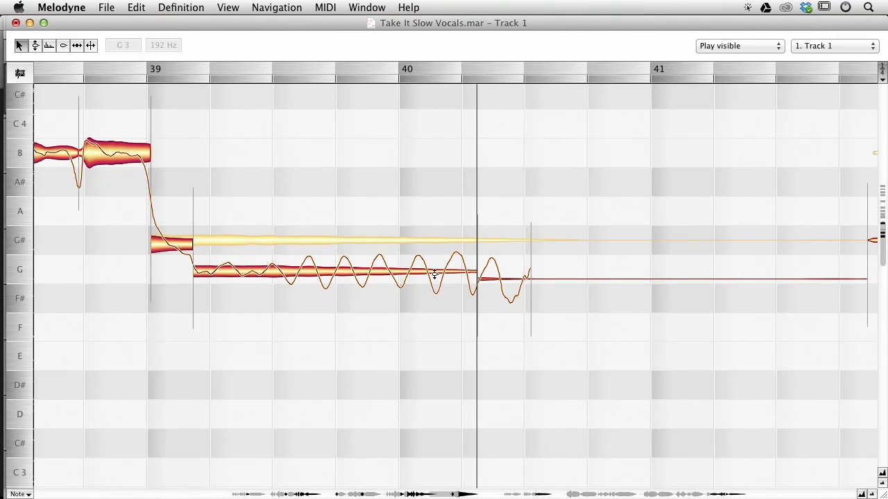
# Split Track 1's long note near the end of bar 40 and shift that separation slightly earlier.
pyautogui.moveTo(372, 179); pyautogui.dragTo(535, 306)
pyautogui.moveTo(446, 272); pyautogui.dragTo(563, 251)
pyautogui.click(507, 197)
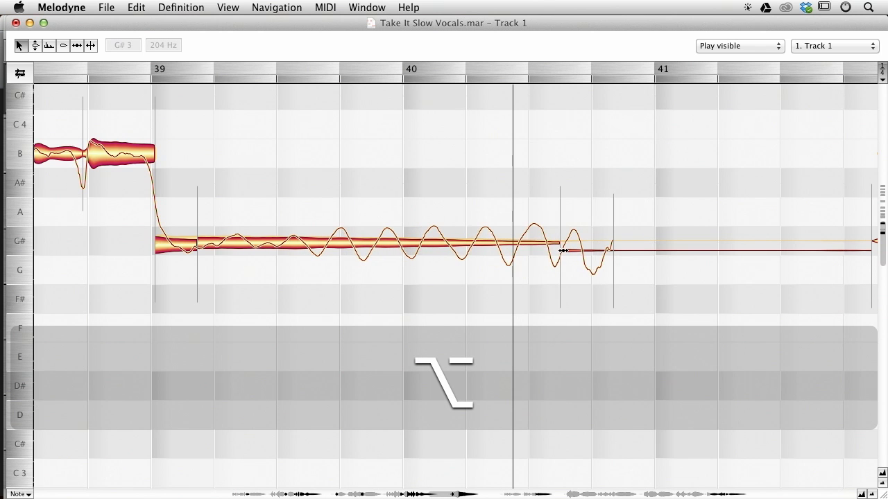
pyautogui.doubleClick(631, 234)
pyautogui.doubleClick(630, 250)
pyautogui.click(568, 251)
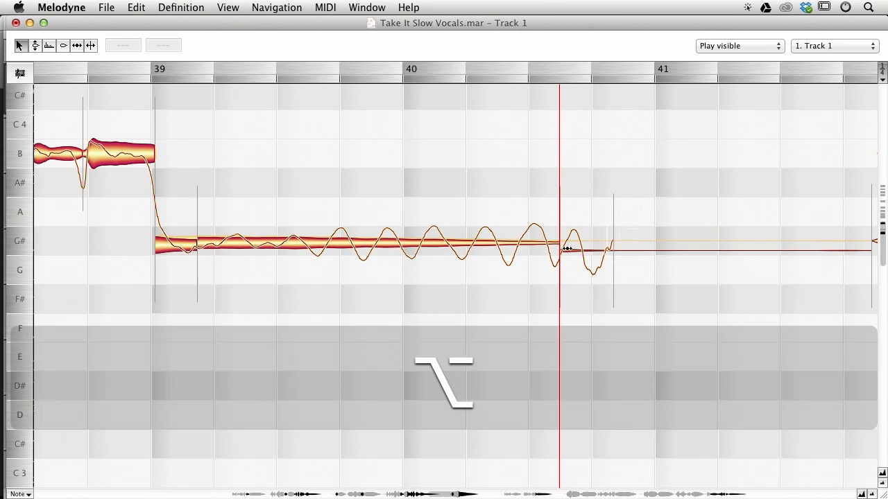
pyautogui.moveTo(562, 251); pyautogui.dragTo(541, 250)
# Play back Track 1's passage from bar 39 to bar 41.
pyautogui.click(317, 185)
pyautogui.press('space')
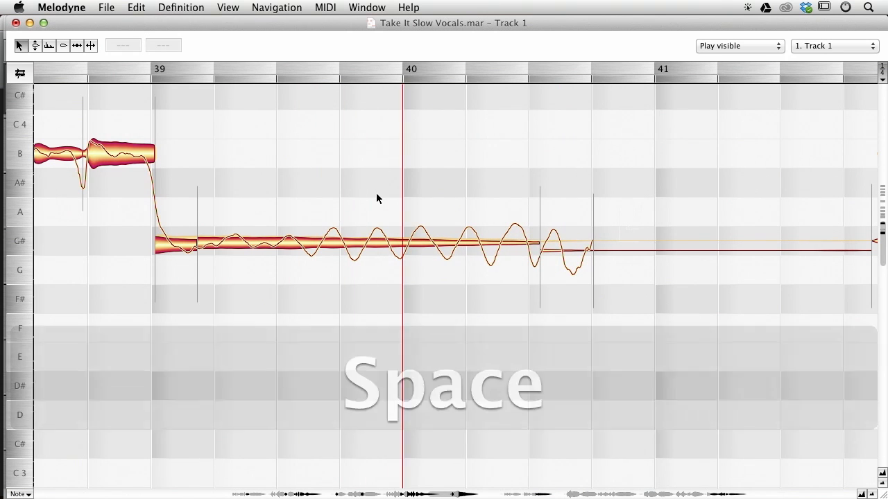
pyautogui.press('space')
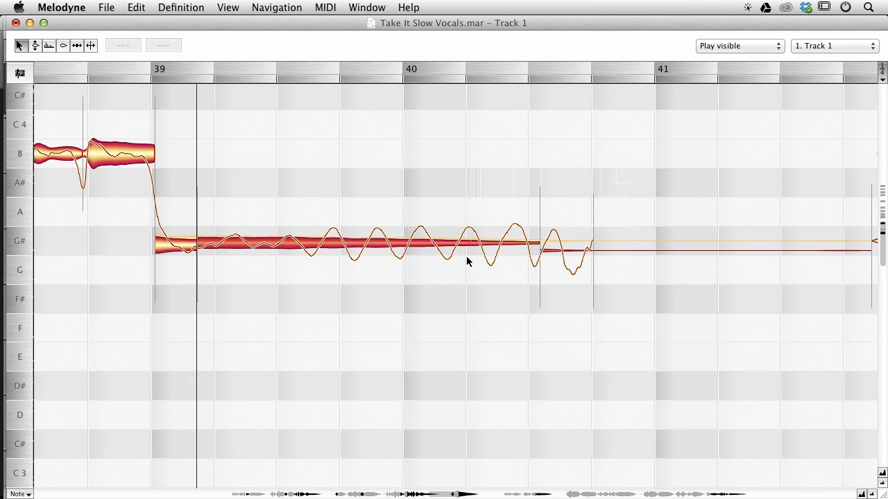
pyautogui.press('Return')
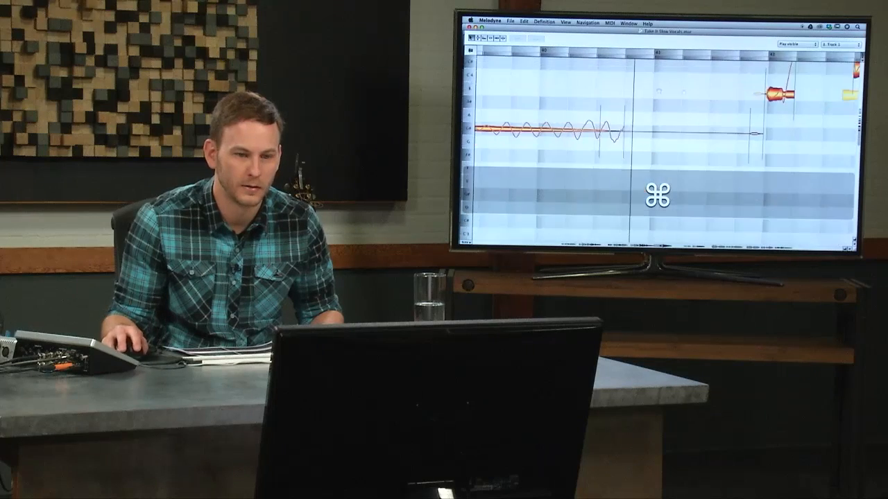
# Switch between Track 1 and Track 2 to compare their notes in bars 42 to 43.
pyautogui.scroll(3, 676, 121)
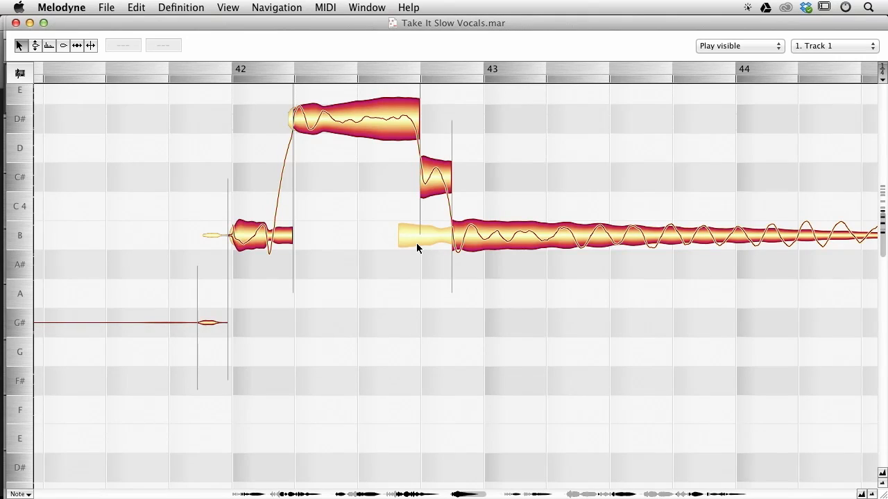
pyautogui.doubleClick(417, 244)
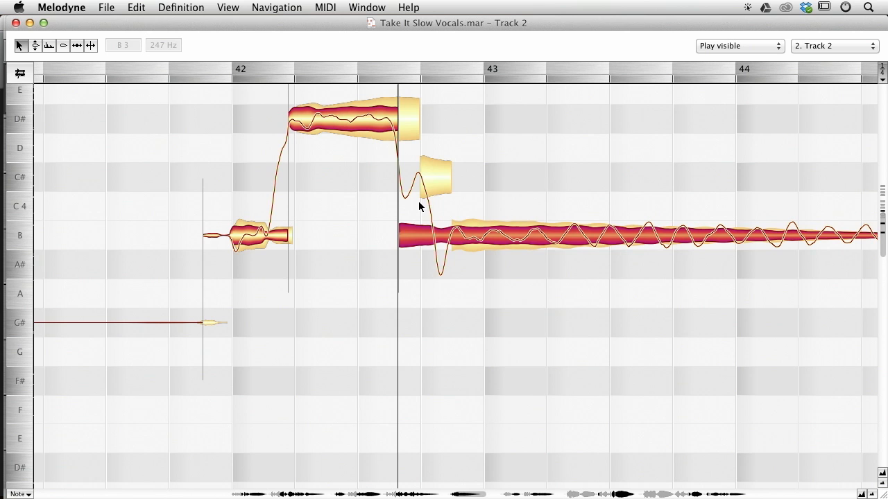
pyautogui.doubleClick(422, 177)
pyautogui.doubleClick(414, 237)
pyautogui.doubleClick(428, 188)
pyautogui.doubleClick(415, 234)
pyautogui.doubleClick(438, 185)
pyautogui.doubleClick(417, 239)
# Align the timing of Track 2's D#, C# and B notes in bars 42 to 43 with Track 1.
pyautogui.moveTo(398, 235); pyautogui.dragTo(410, 233)
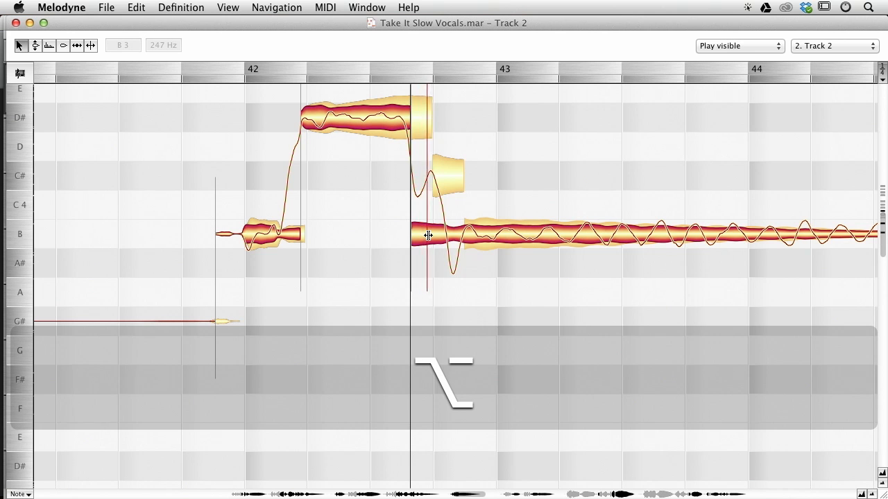
pyautogui.press('super+z')
pyautogui.moveTo(443, 136); pyautogui.dragTo(473, 235)
pyautogui.moveTo(561, 136); pyautogui.dragTo(451, 245)
pyautogui.press('alt+super+p')
pyautogui.press('Return')
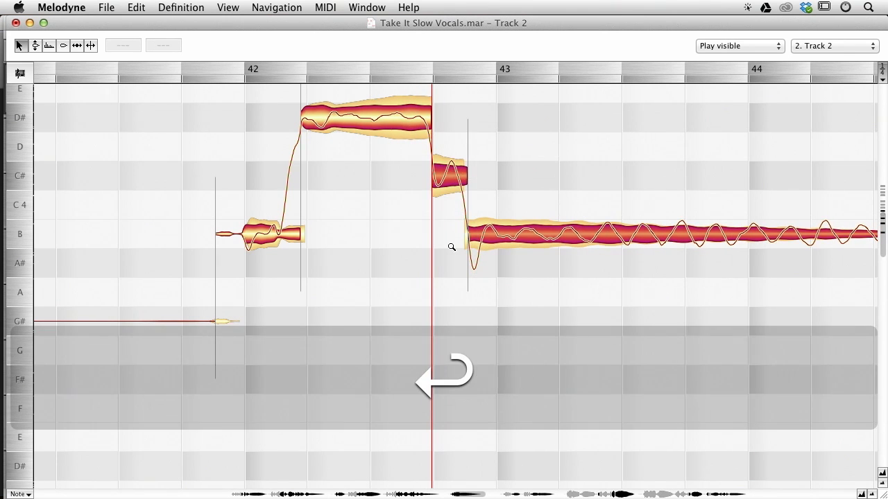
# Play back Track 2's passage in bars 42 to 43.
pyautogui.click(279, 175)
pyautogui.press('space')
pyautogui.moveTo(547, 143); pyautogui.dragTo(502, 184)
pyautogui.press('space')
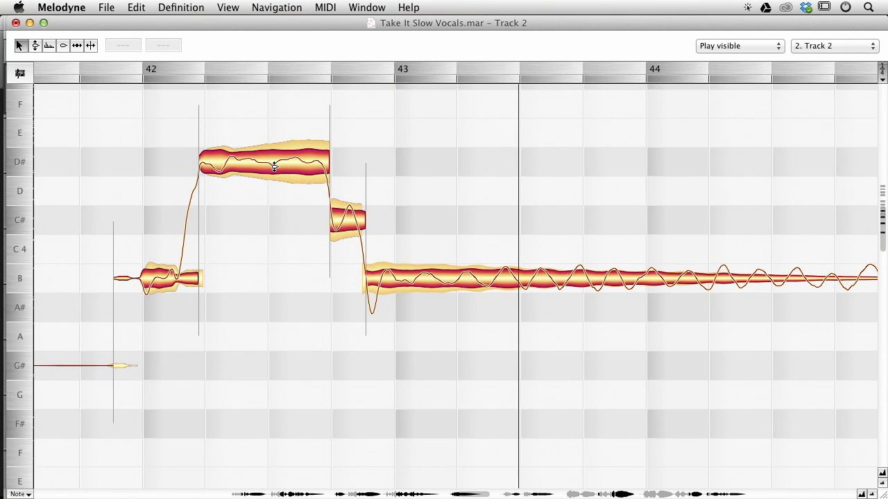
# Try to move Track 2's long note in bars 43 to 44 up to B.
pyautogui.moveTo(741, 186); pyautogui.dragTo(277, 181)
pyautogui.moveTo(471, 190)
pyautogui.mouseDown()
pyautogui.moveTo(359, 190)
pyautogui.moveTo(482, 186)
pyautogui.mouseUp()
pyautogui.click(259, 184)
pyautogui.moveTo(283, 188); pyautogui.dragTo(513, 155)
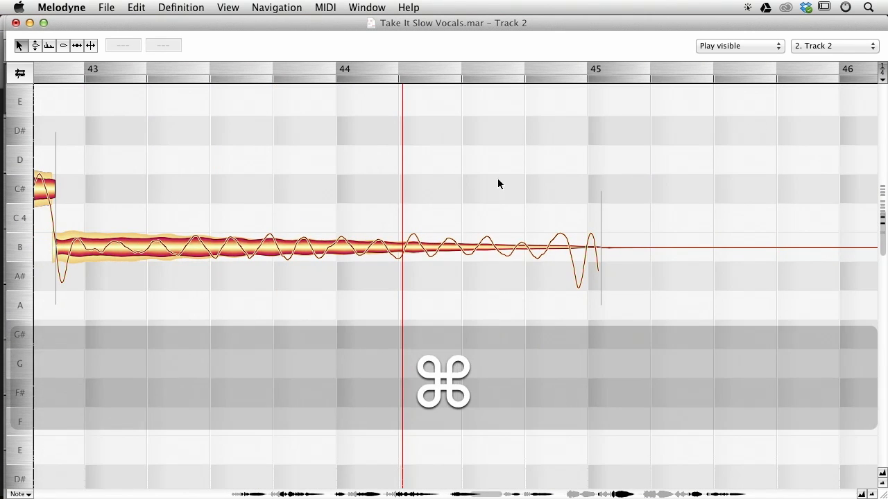
pyautogui.press('super+z')
# Split Track 2's long A# note in bars 43 to 44 near its start and near its end.
pyautogui.press('space')
pyautogui.doubleClick(584, 276)
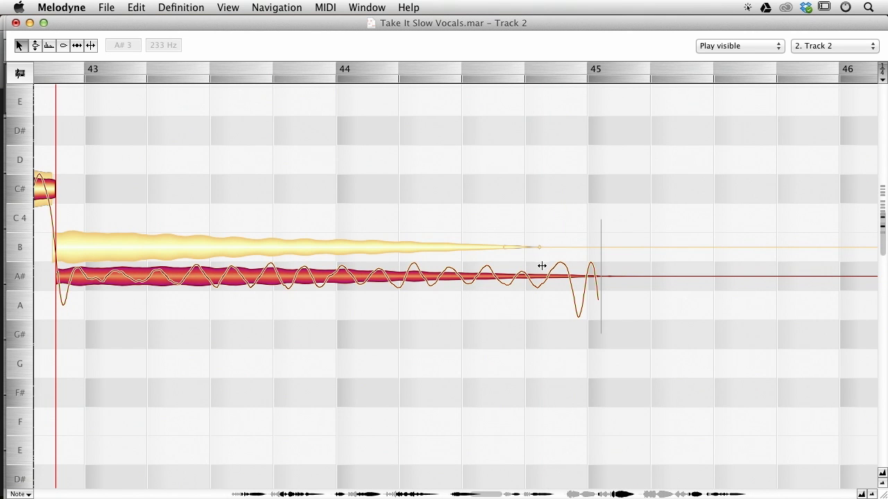
pyautogui.doubleClick(114, 261)
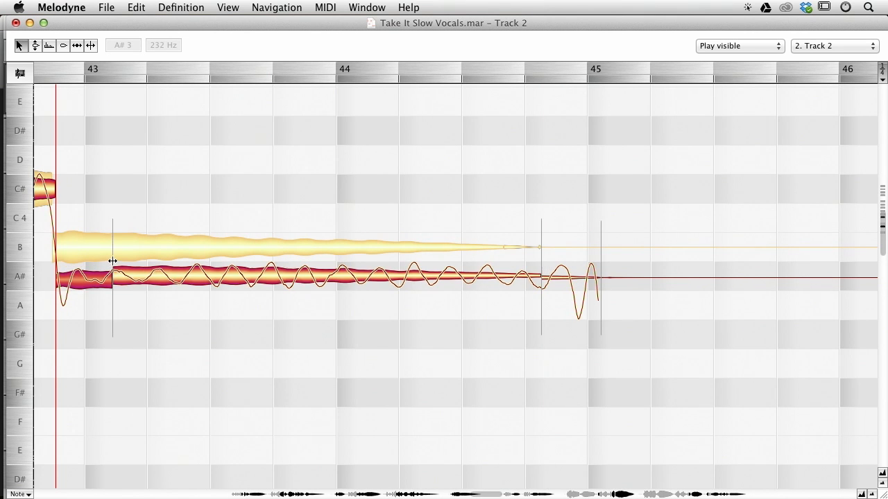
pyautogui.moveTo(494, 303); pyautogui.dragTo(102, 309)
pyautogui.moveTo(213, 269); pyautogui.dragTo(213, 269)
pyautogui.press('super+z')
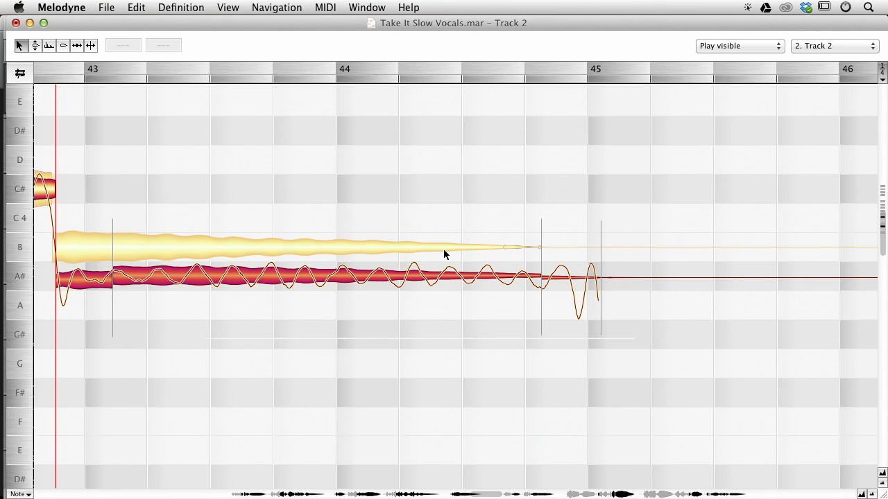
# Move the separation near the end of Track 2's long note earlier, to about the last beat of bar 44.
pyautogui.moveTo(442, 256); pyautogui.dragTo(600, 214)
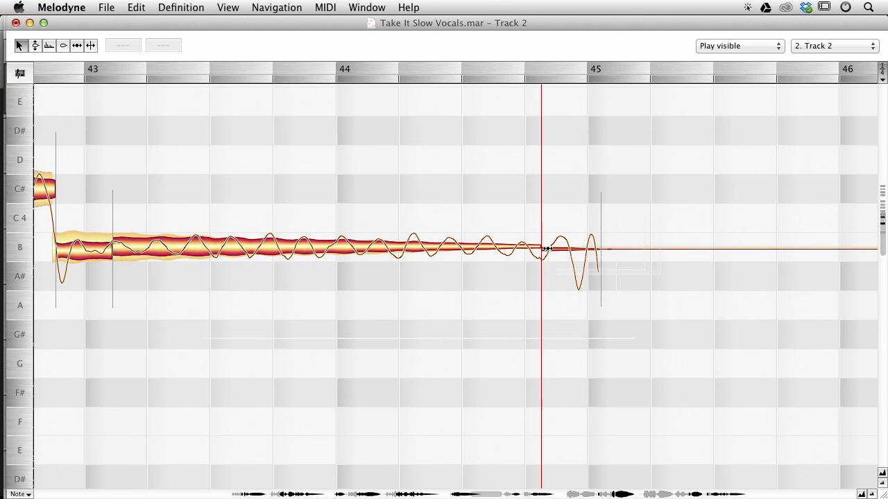
pyautogui.press('super+z')
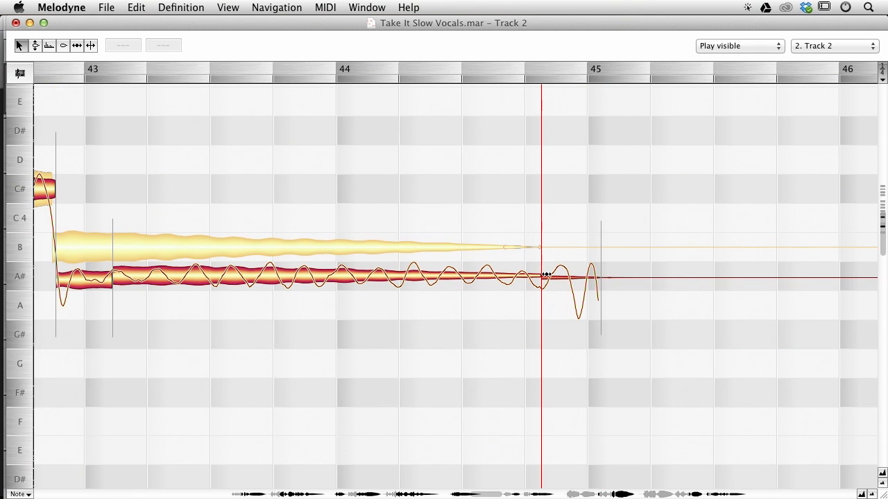
pyautogui.moveTo(546, 275); pyautogui.dragTo(485, 277)
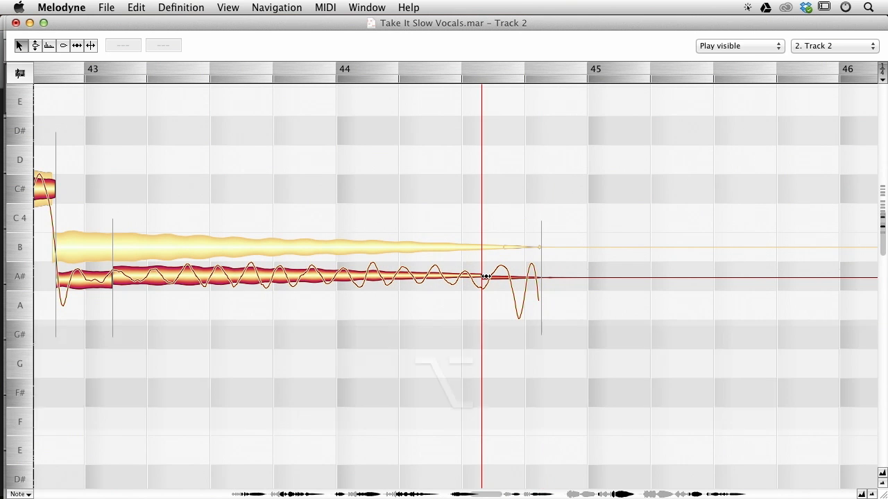
# Select Track 2's note segments in bars 43 to 44, move them up to B, and play back.
pyautogui.moveTo(602, 358)
pyautogui.mouseDown()
pyautogui.moveTo(135, 167)
pyautogui.moveTo(56, 208)
pyautogui.mouseUp()
pyautogui.moveTo(165, 277); pyautogui.dragTo(164, 248)
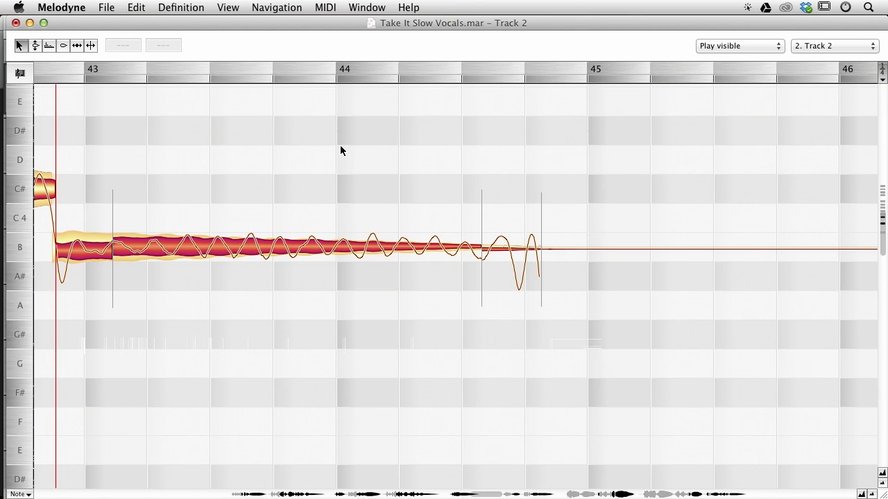
pyautogui.press('Return')
pyautogui.press('space')
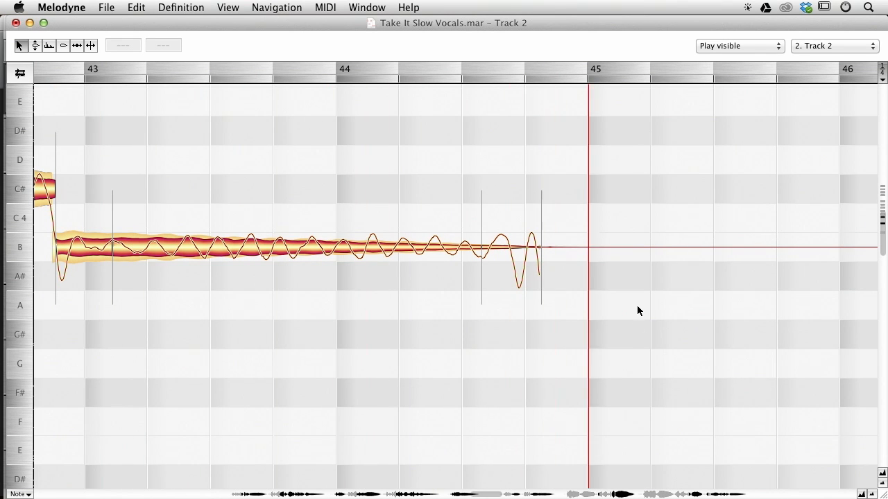
# Shift the boundary between Track 2's B and F# notes in bar 47 slightly later.
pyautogui.moveTo(829, 299); pyautogui.dragTo(351, 298)
pyautogui.moveTo(777, 244); pyautogui.dragTo(469, 402)
pyautogui.click(328, 257)
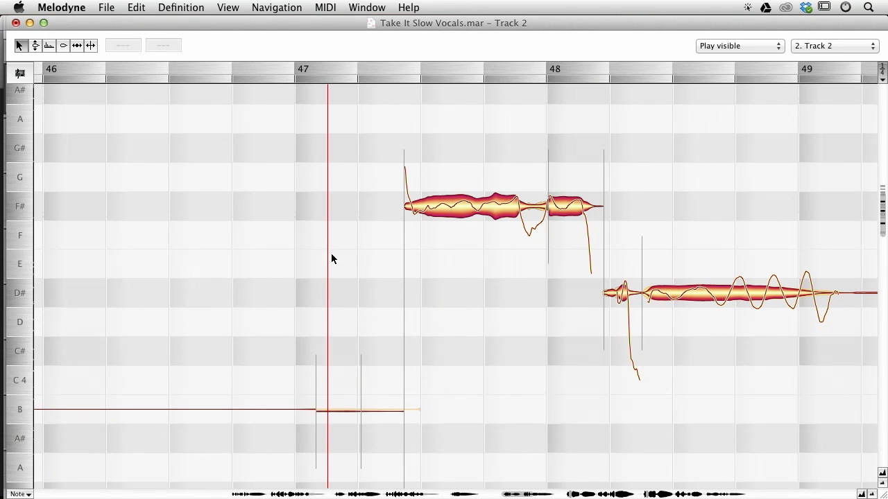
pyautogui.moveTo(412, 208); pyautogui.dragTo(424, 208)
pyautogui.click(357, 185)
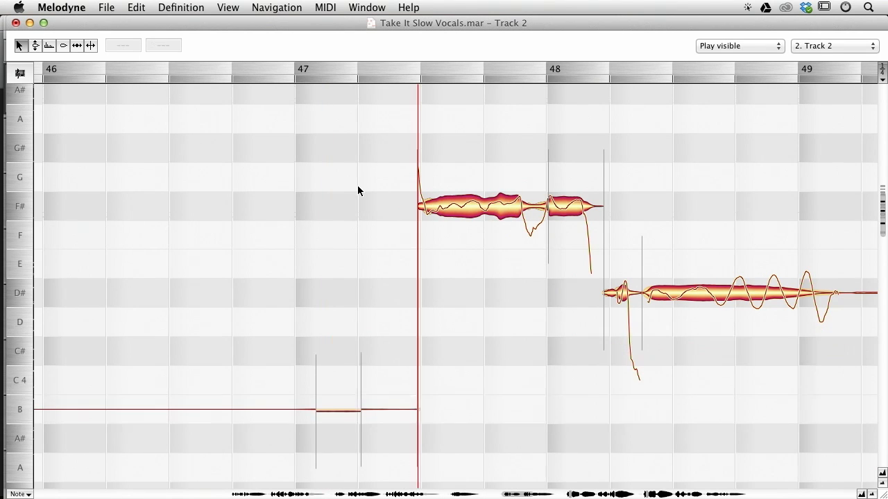